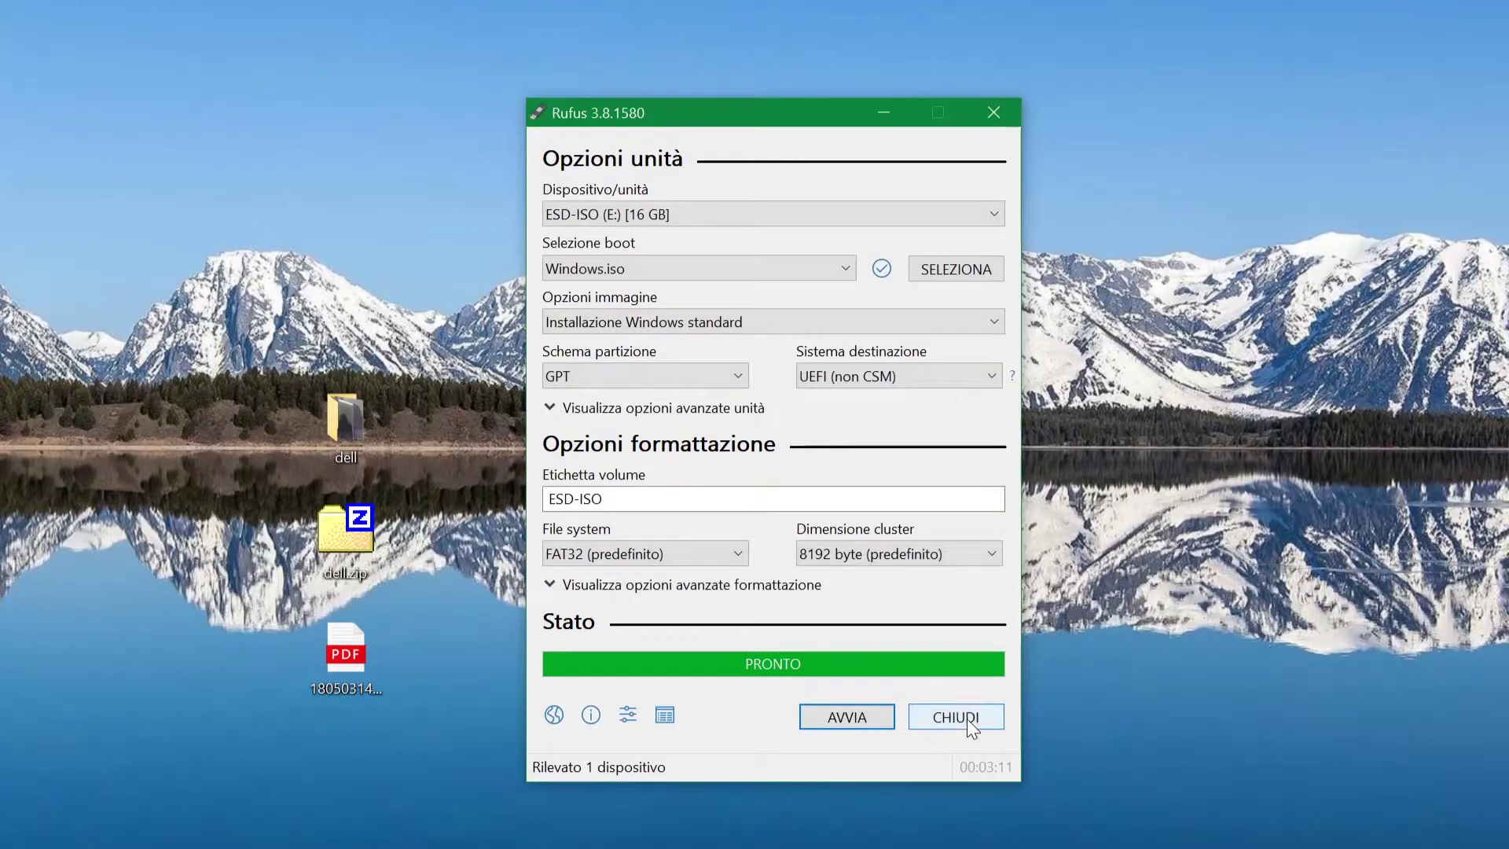
Step: Close Rufus
left_click(958, 717)
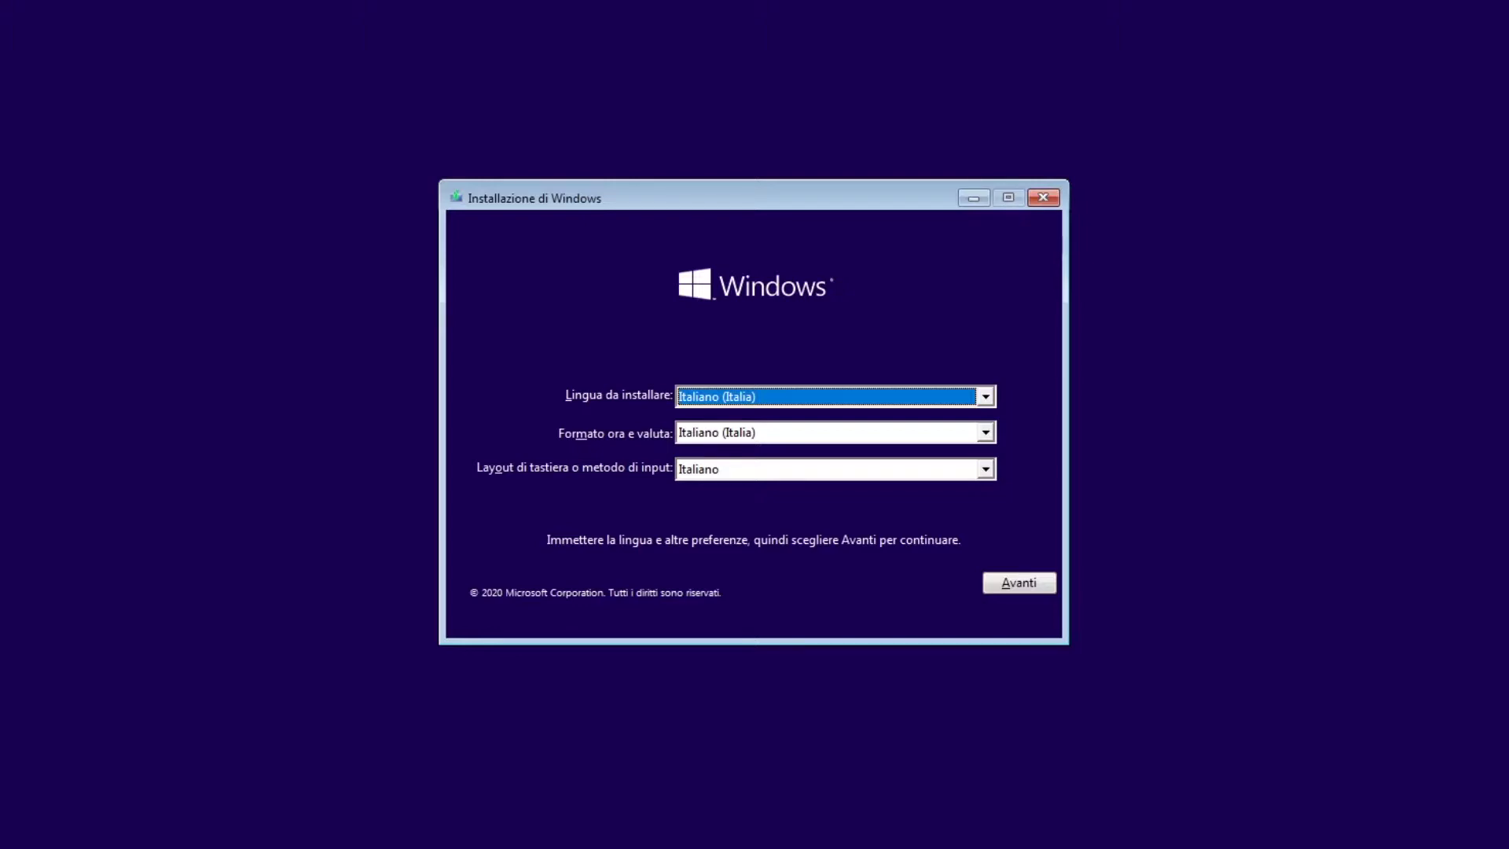
Step: Open a command prompt from Windows Setup, start diskpart and list the disks
key("shift+F10")
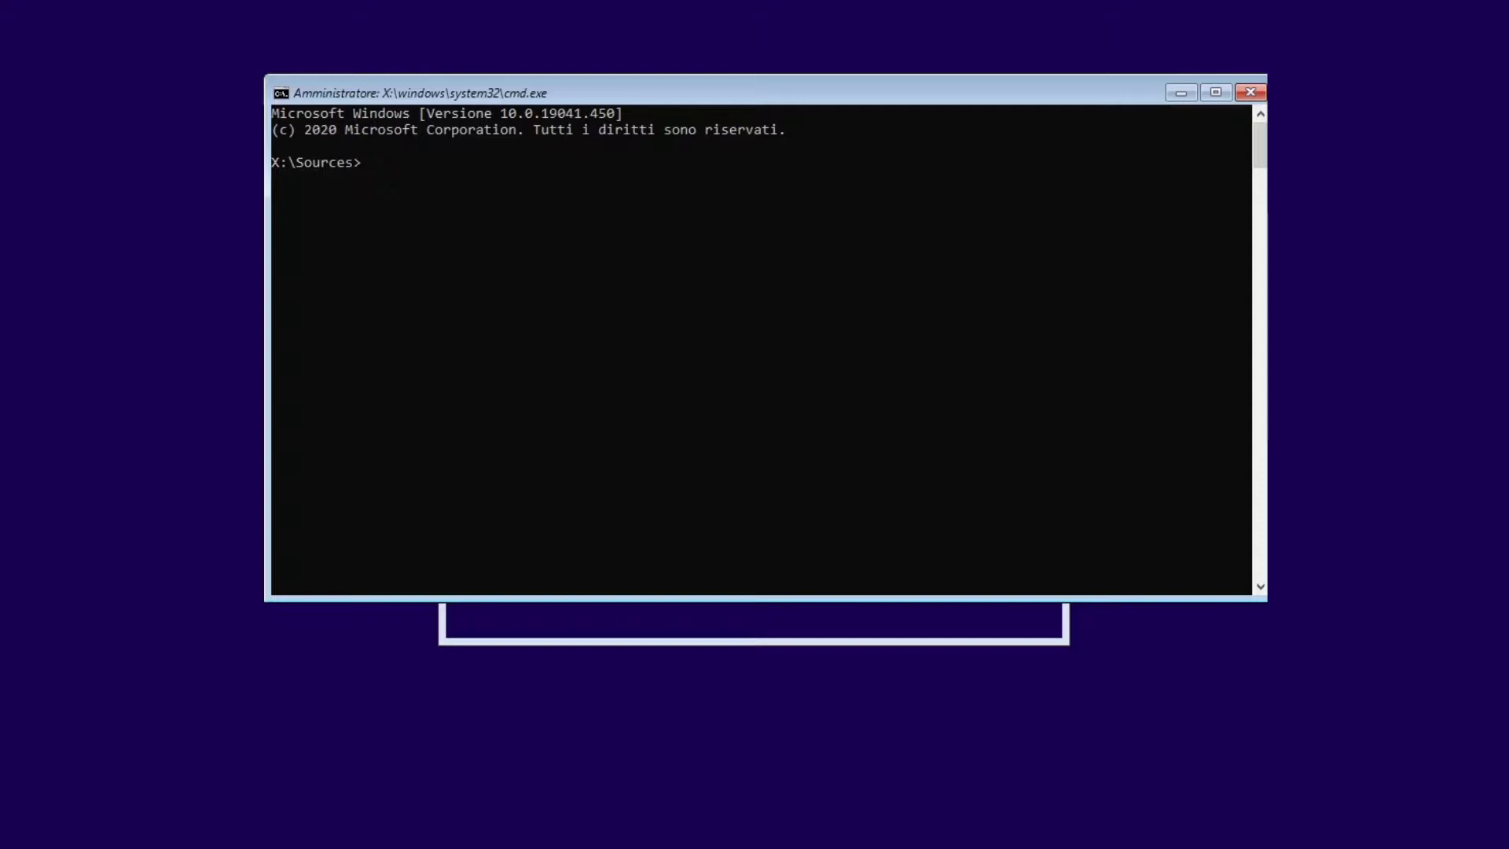
type("diskpart")
key("Return")
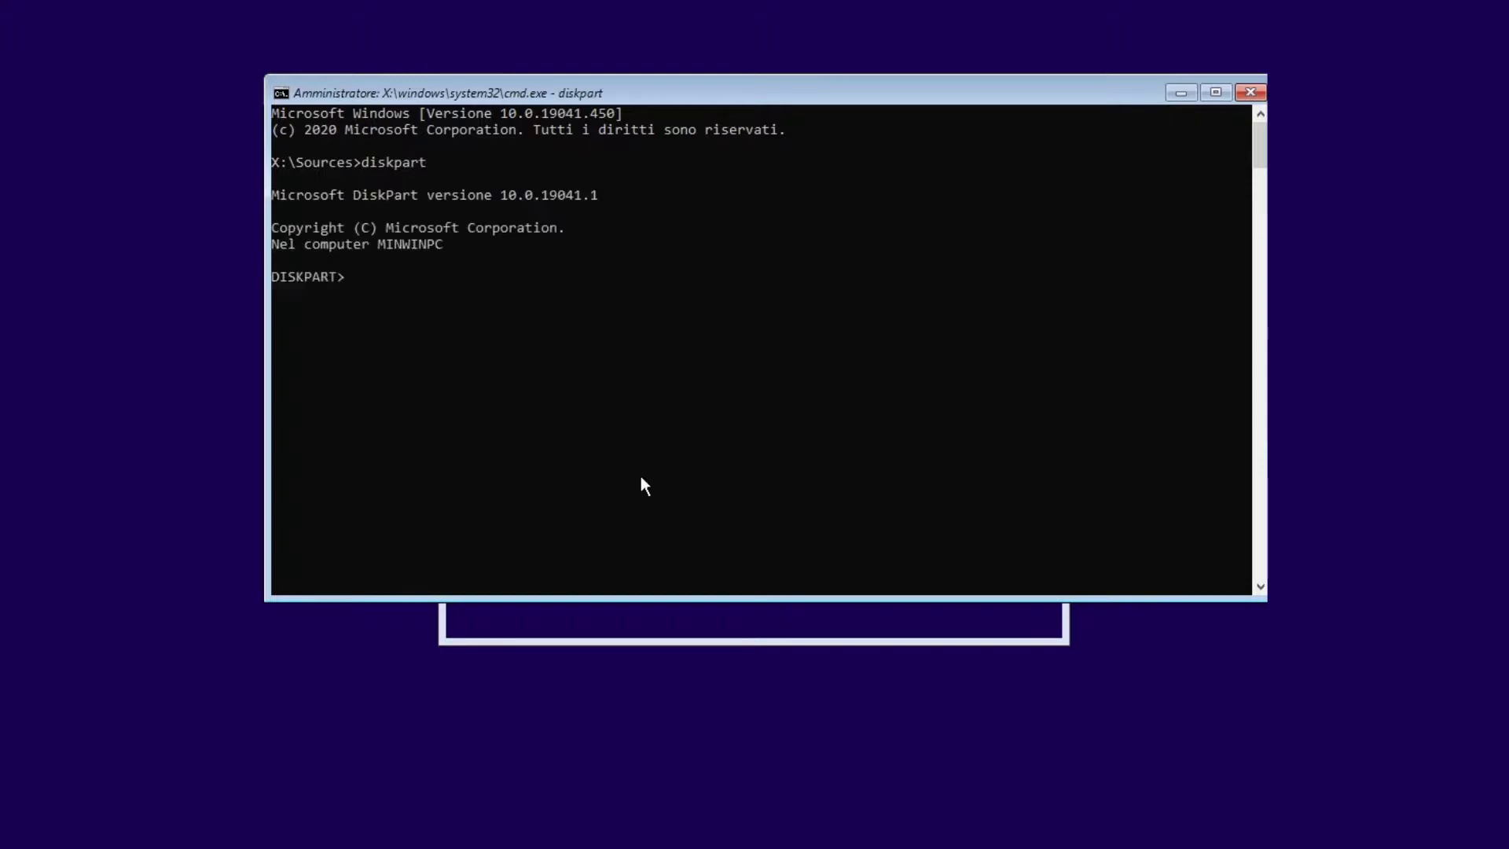
type("list disk")
key("Return")
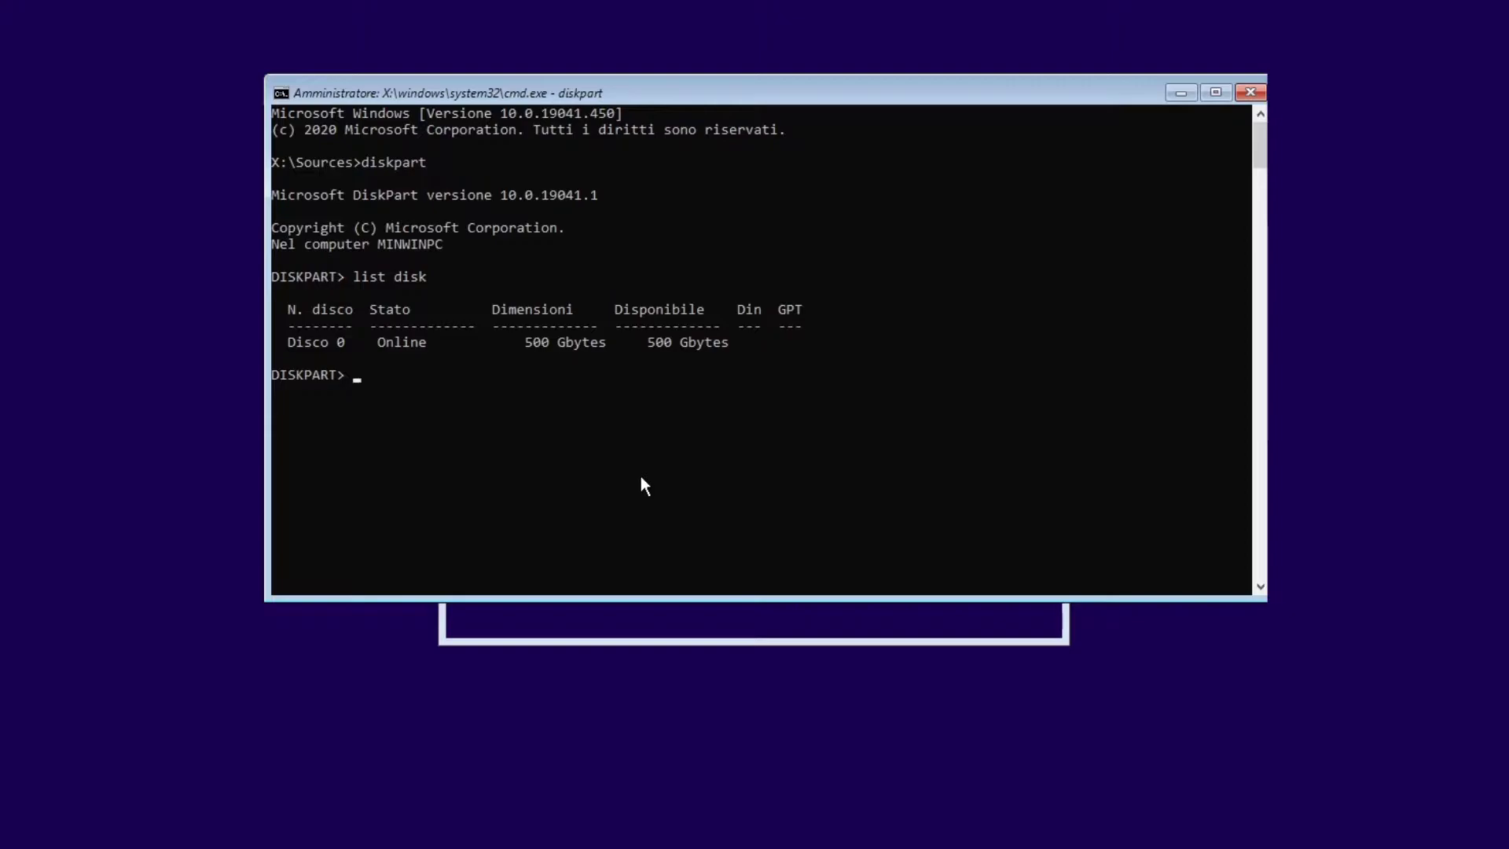
Step: Select disk 0, wipe it with clean and convert it to GPT
type("select disk 0")
key("Return")
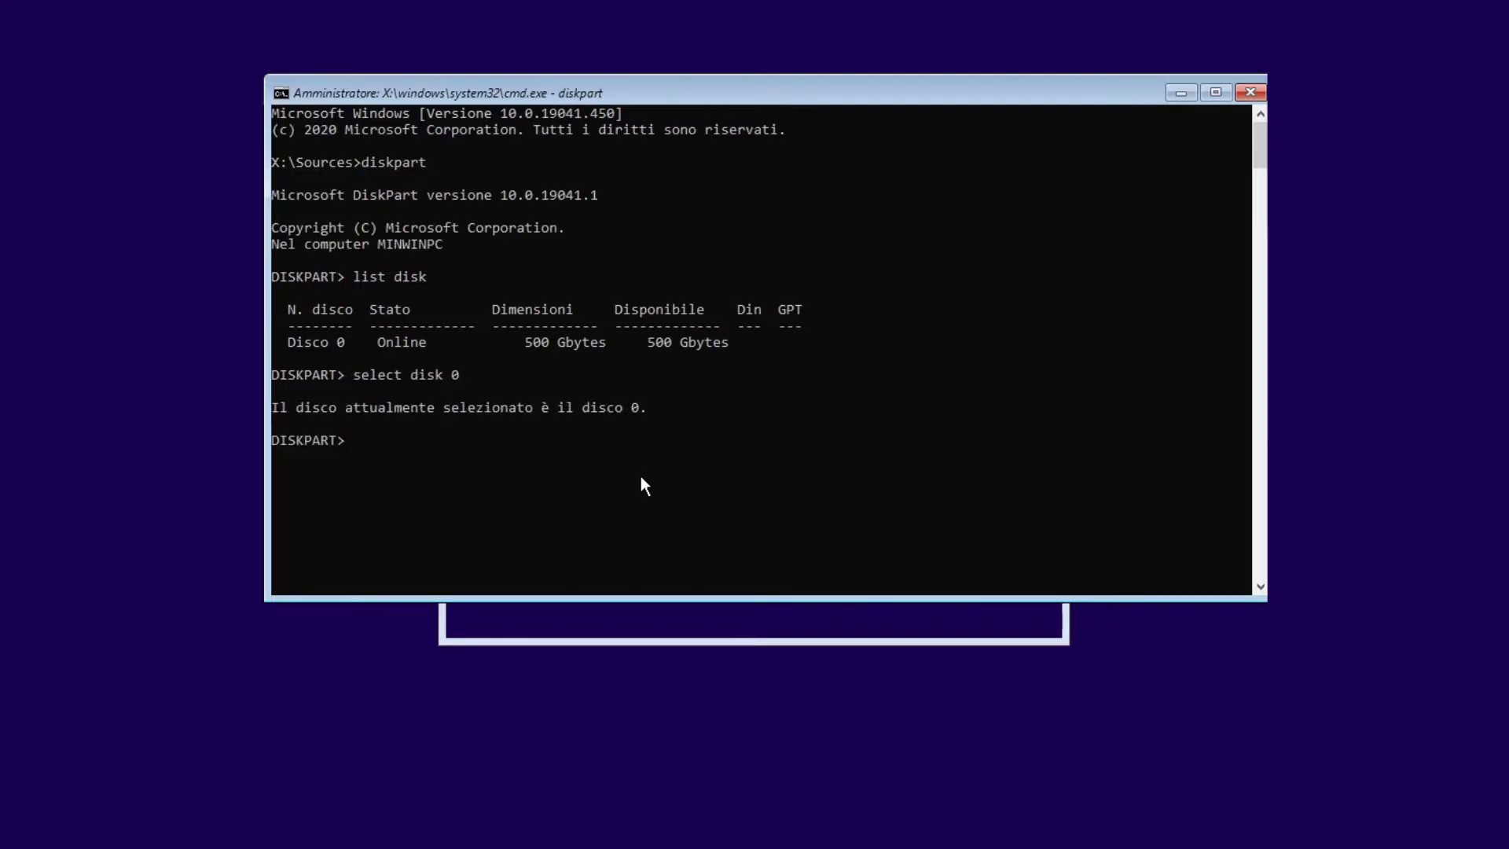
type("clean")
key("Return")
type("convert gpt")
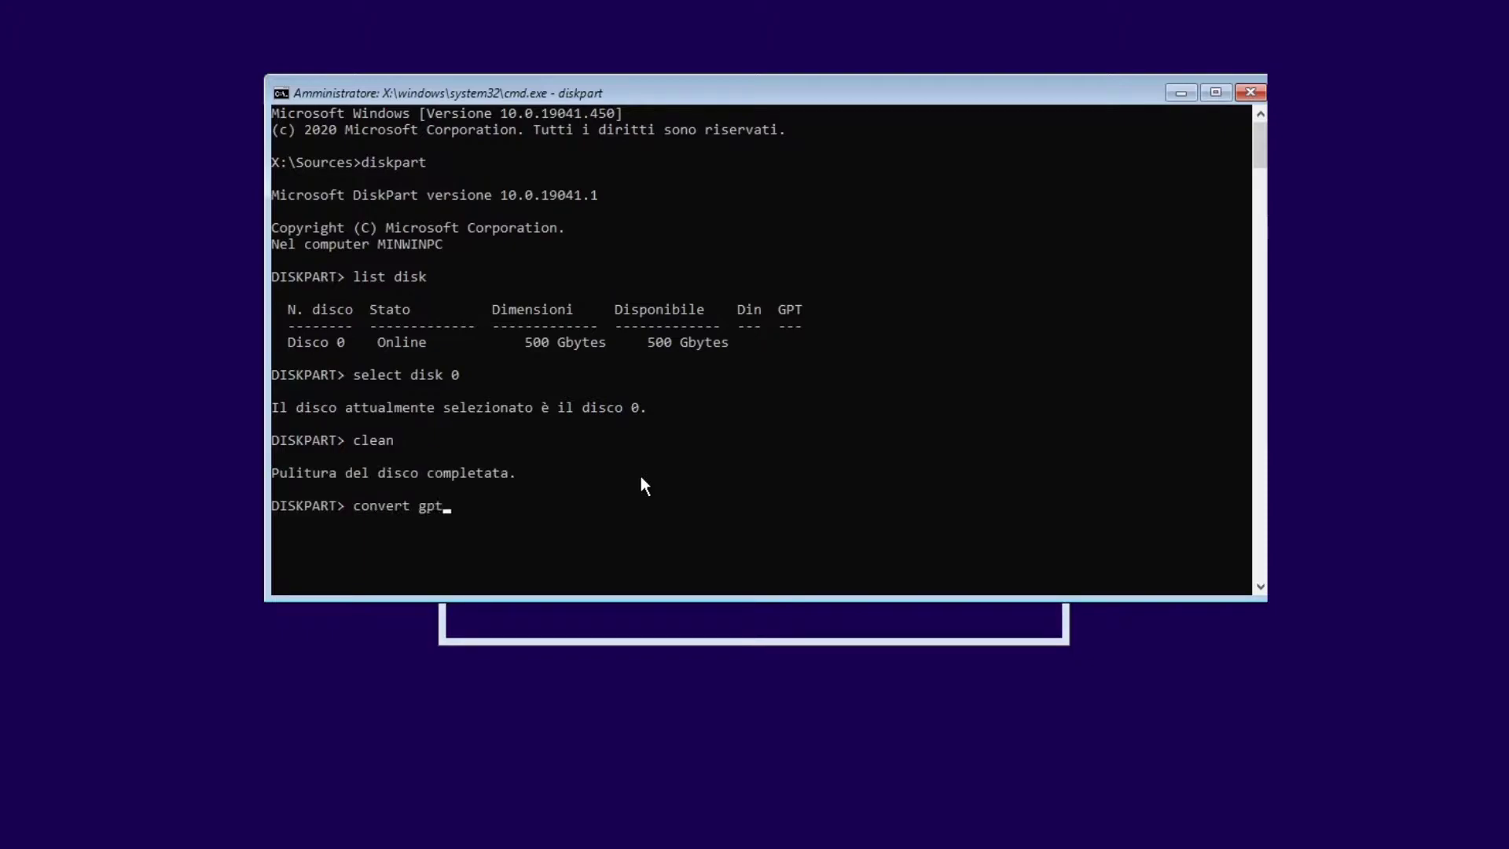
key("Return")
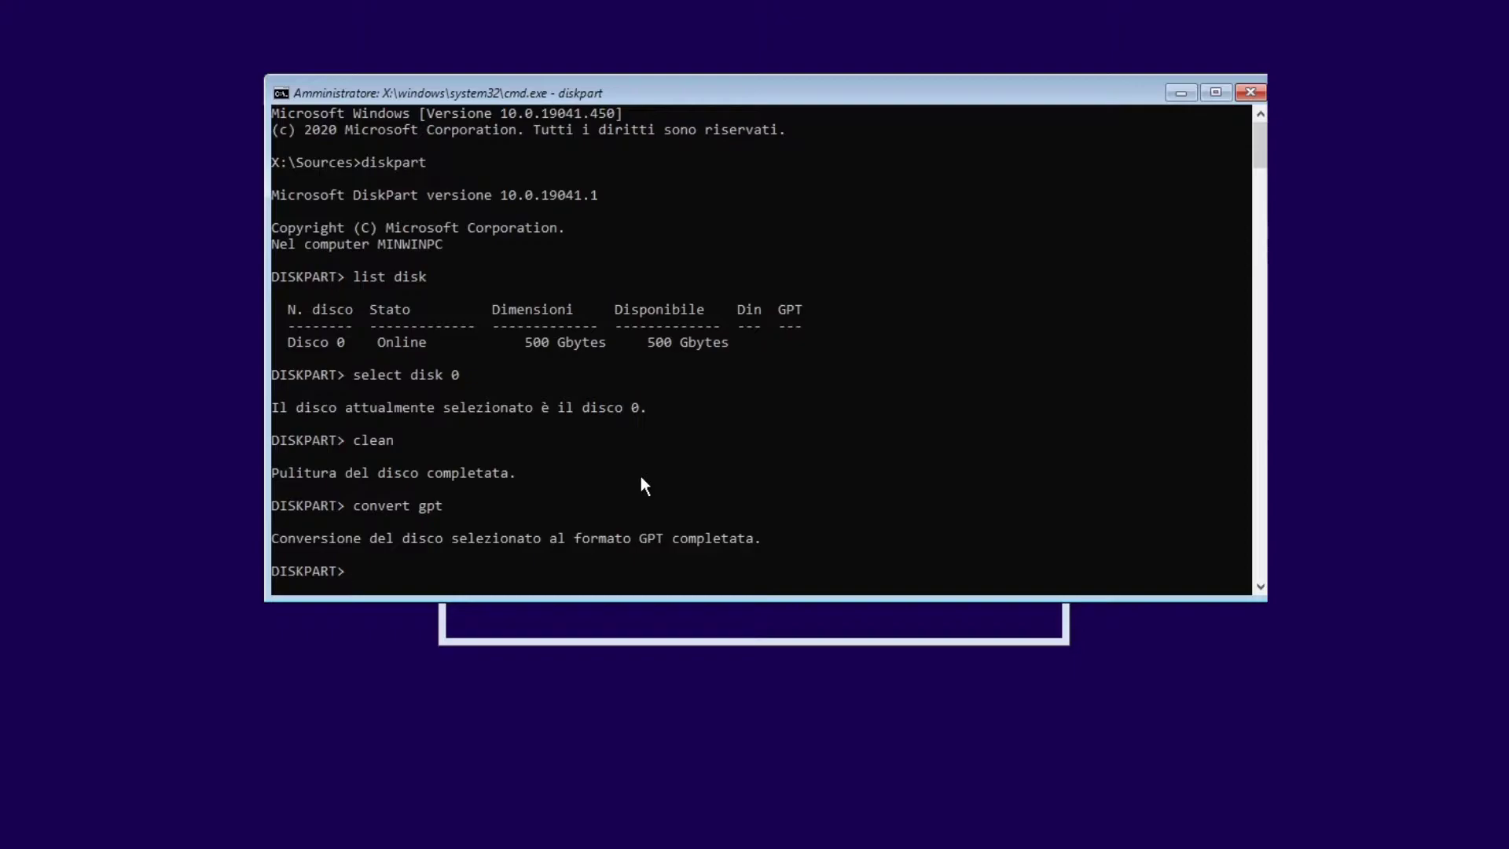
Step: Create an EFI partition of size 500 and quick-format it as FAT32 with the label System
type("create partition efi size=500")
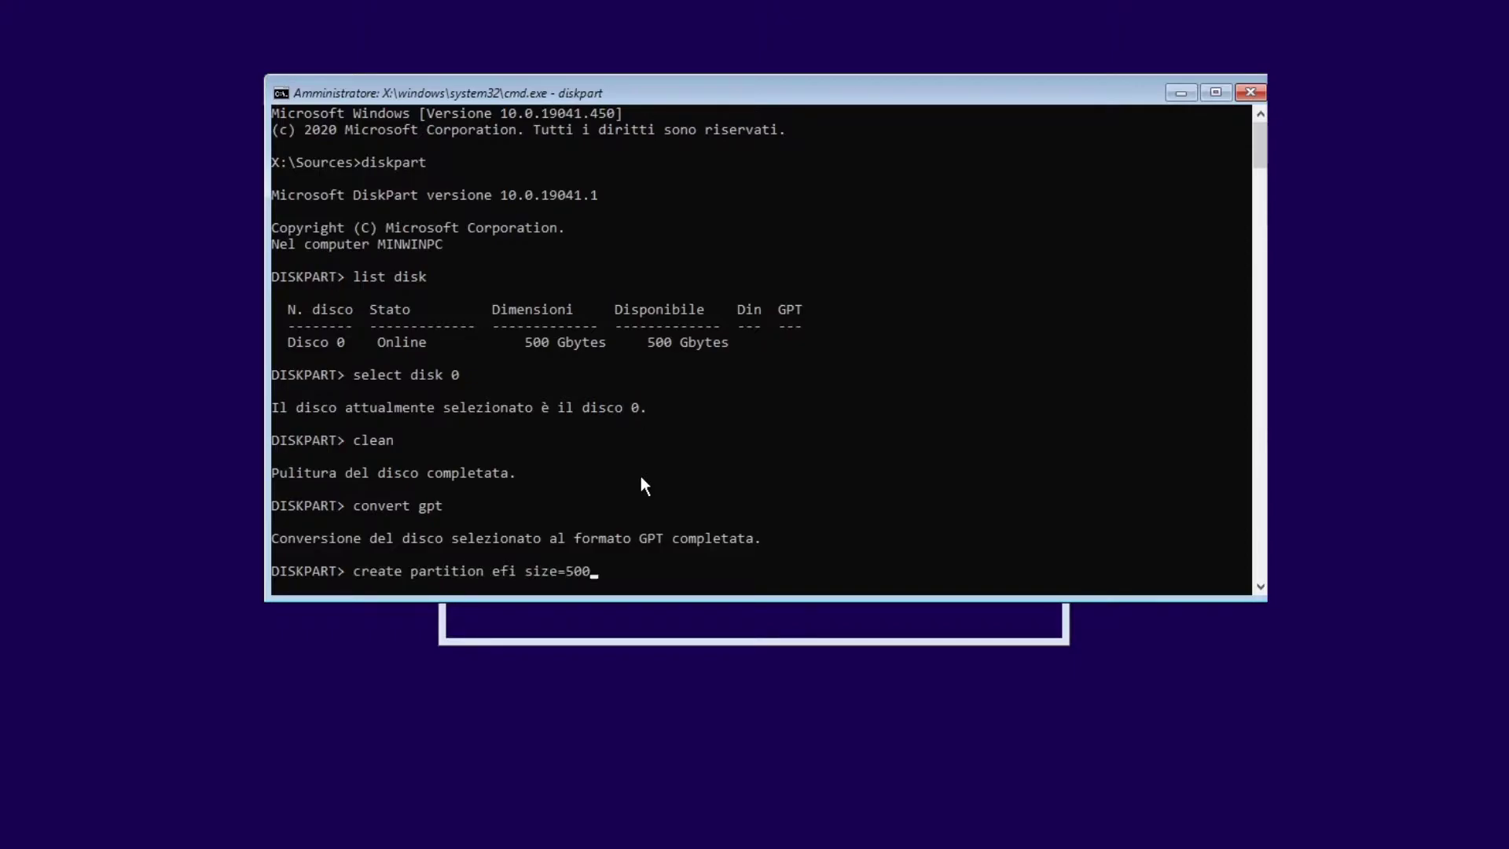
key("Return")
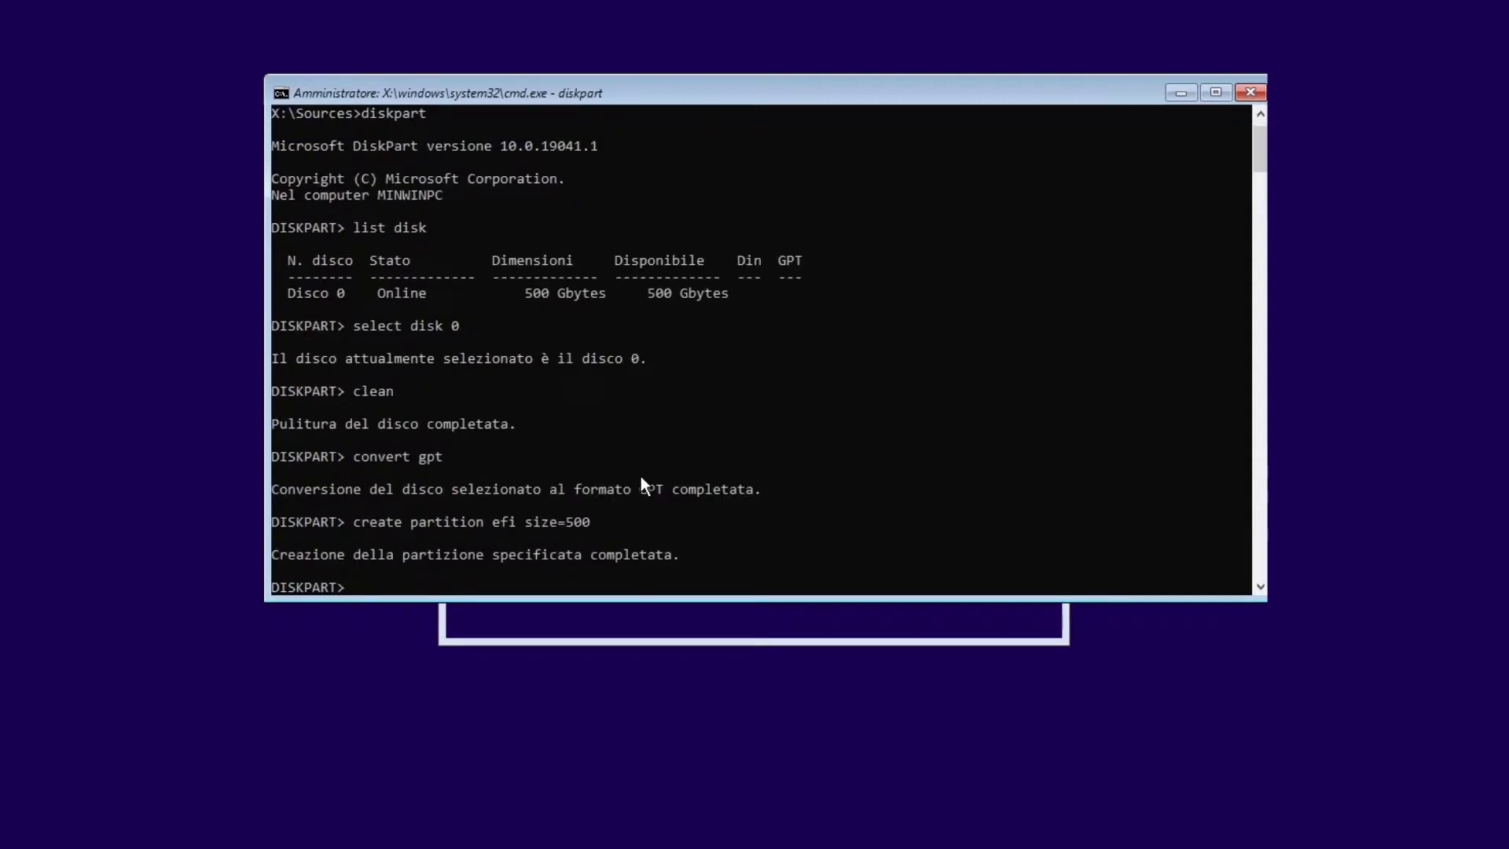
type("format quick fs=fat32 label=System")
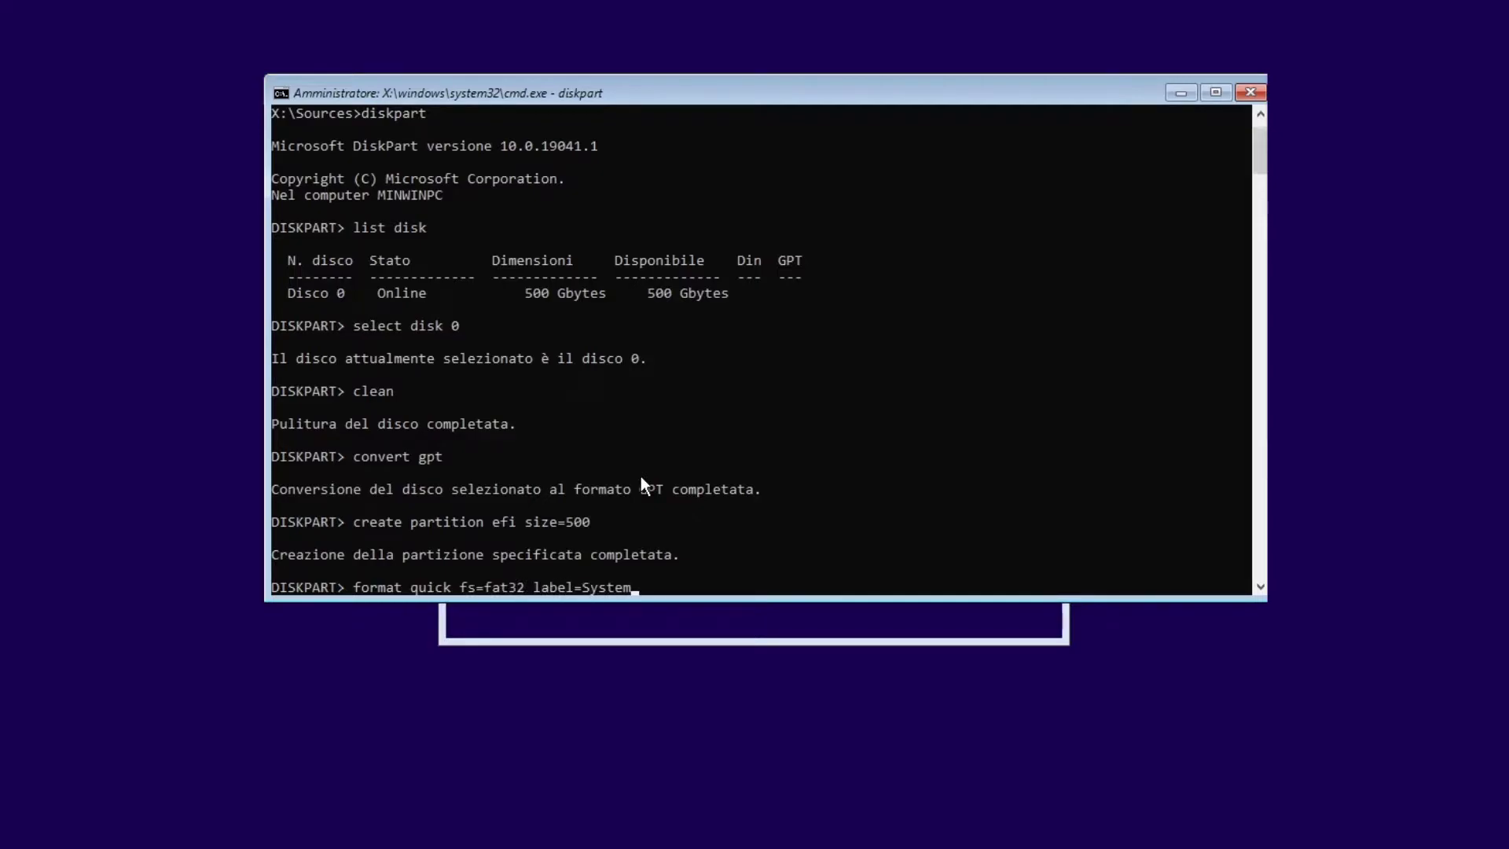
key("Return")
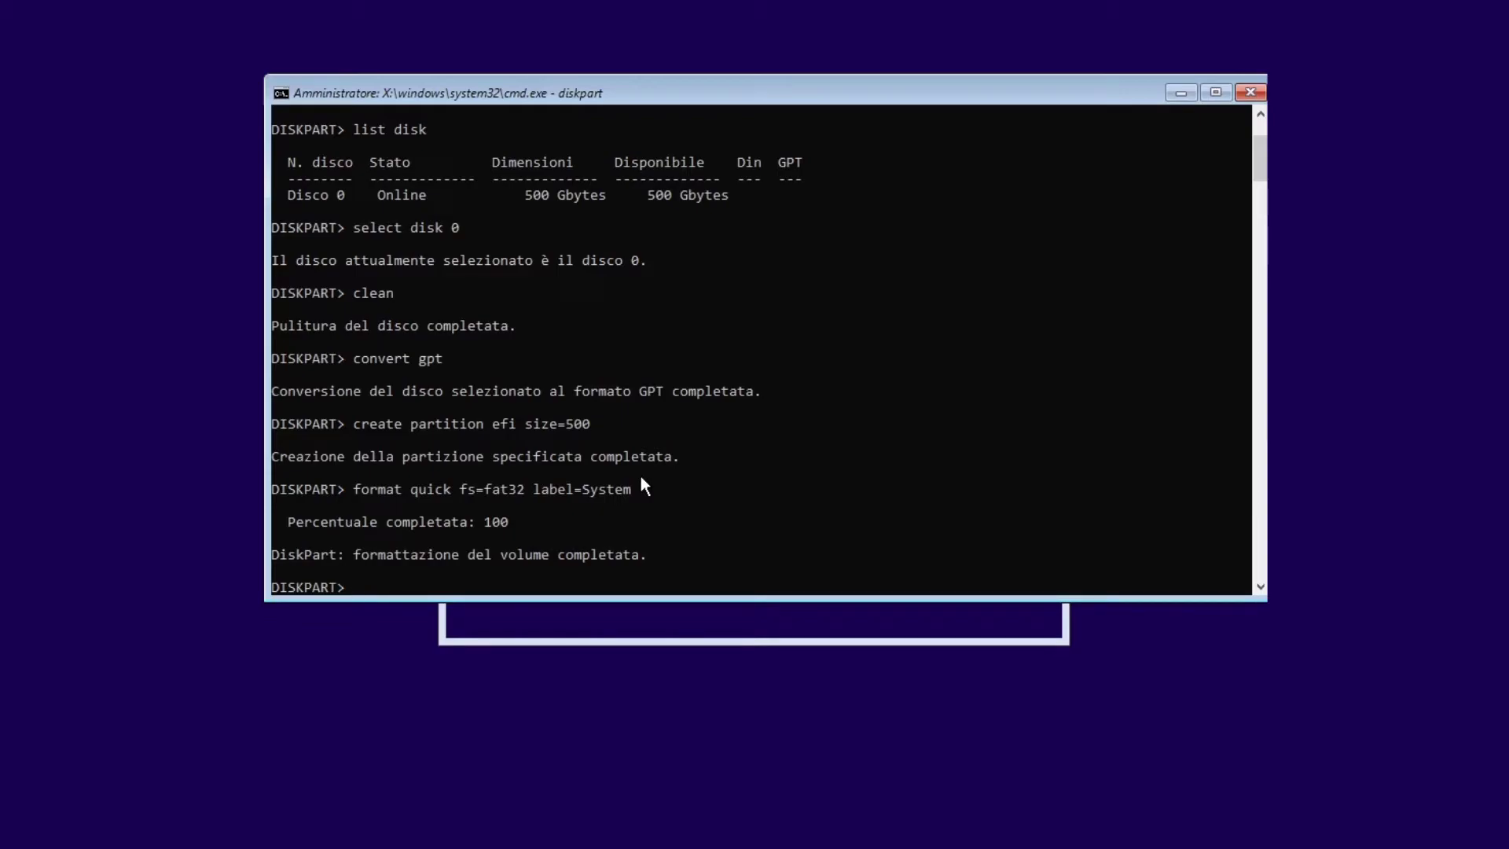
Step: Create an MSR partition of size 16 on the disk
type("create partition msr")
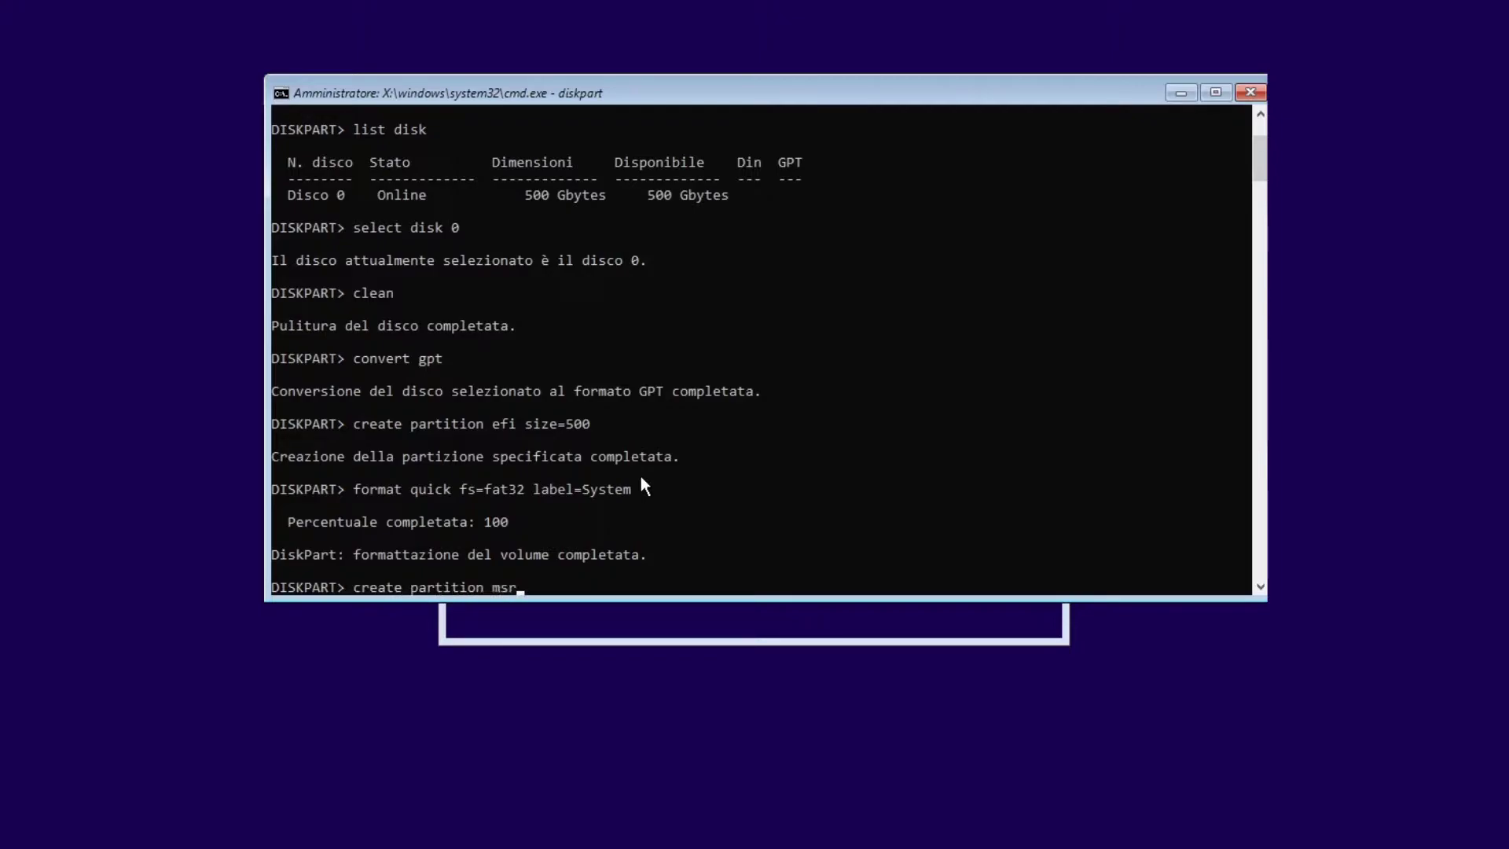
type(" size=16")
key("Return")
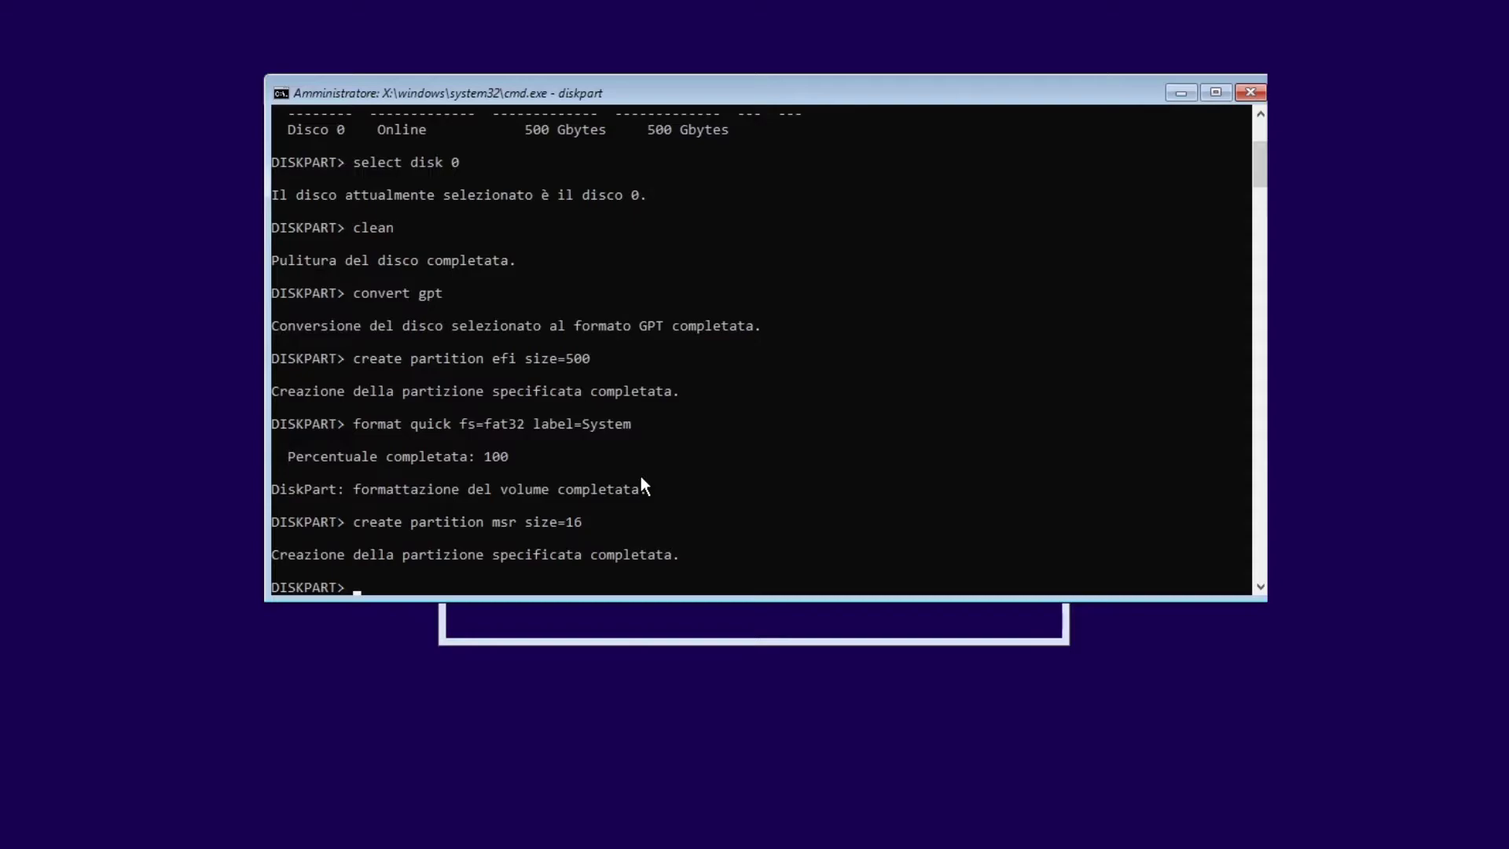
Step: Create a primary partition of size 250000, quick-format it as NTFS labelled Windows, and close the command prompt
type("create partition primary size=")
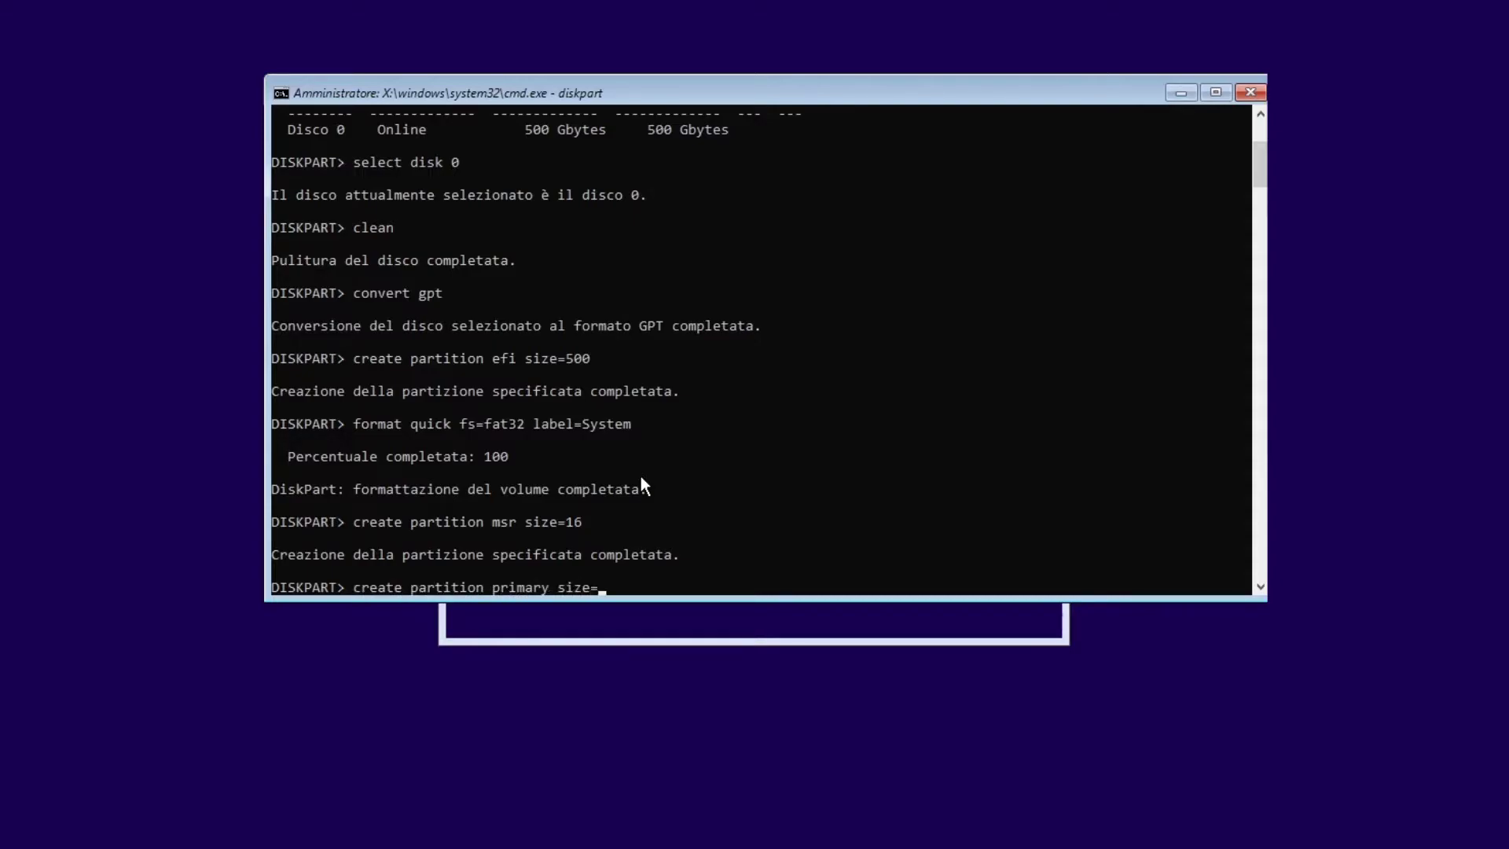
type("250000")
key("Return")
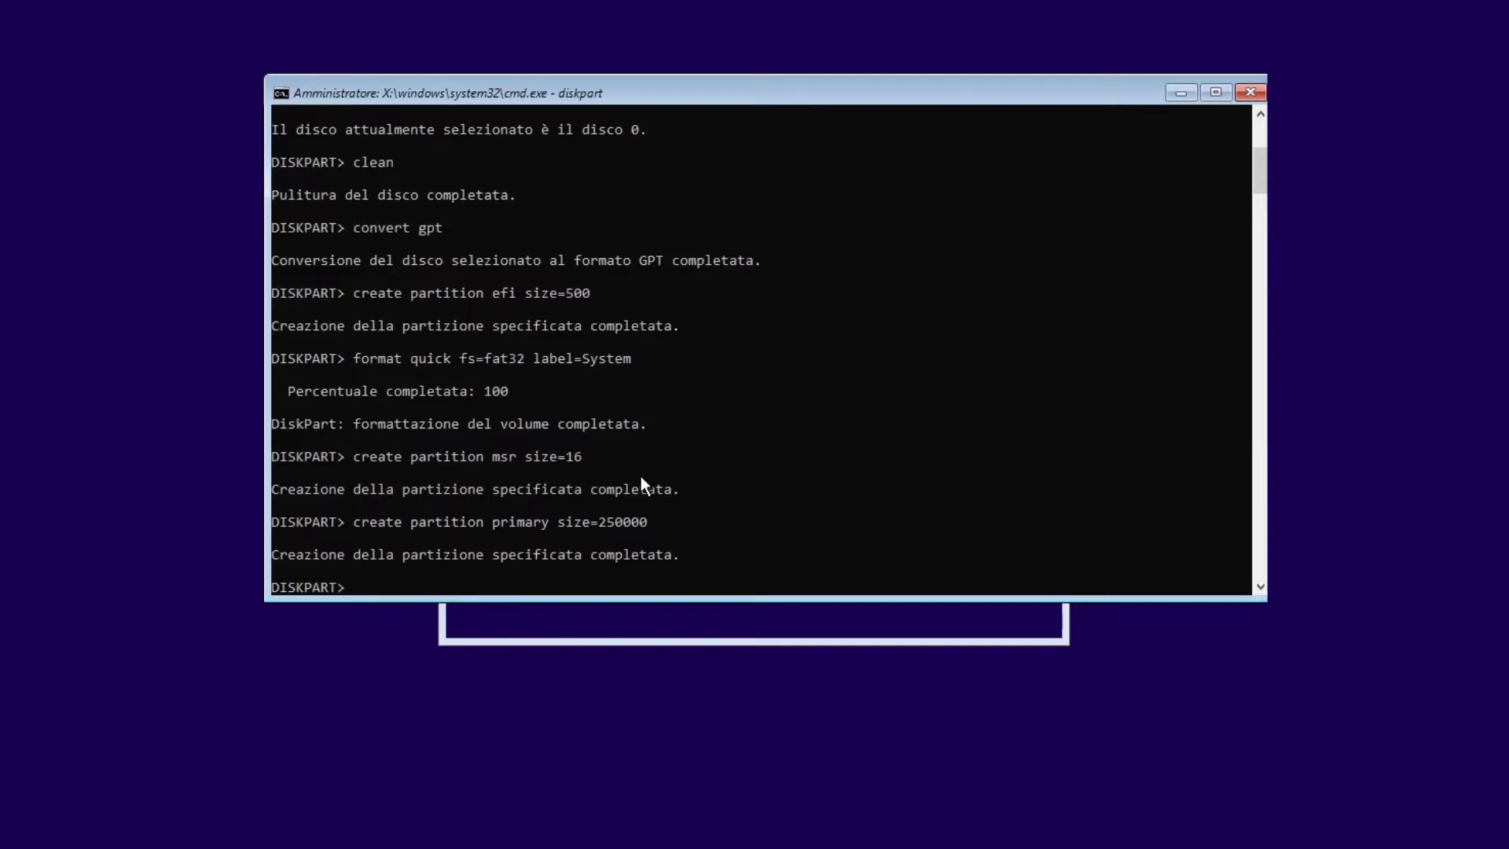
type("format quick")
type("ntfs label=Windows")
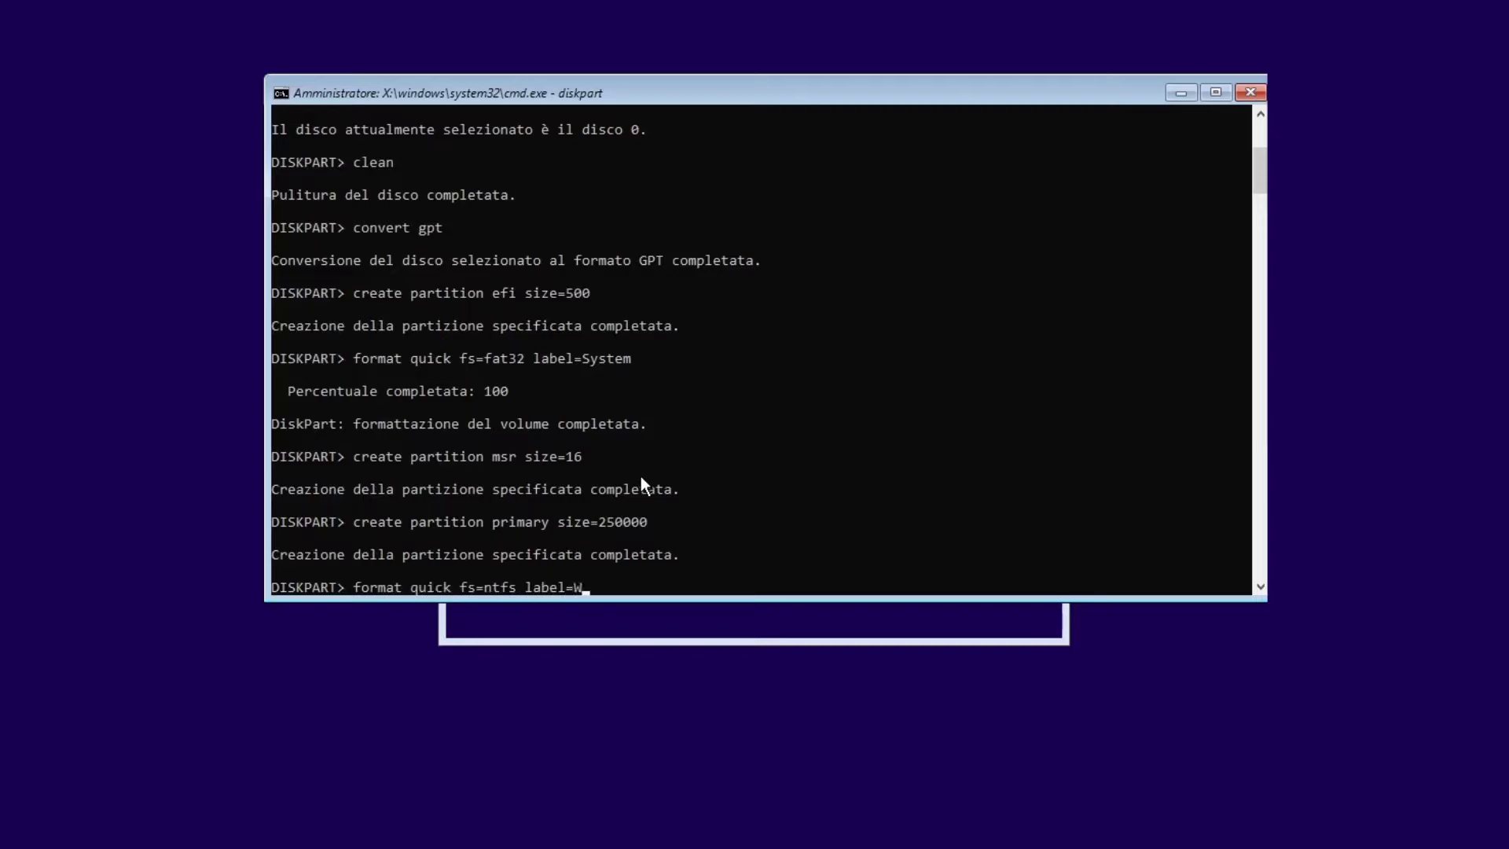
key("Return")
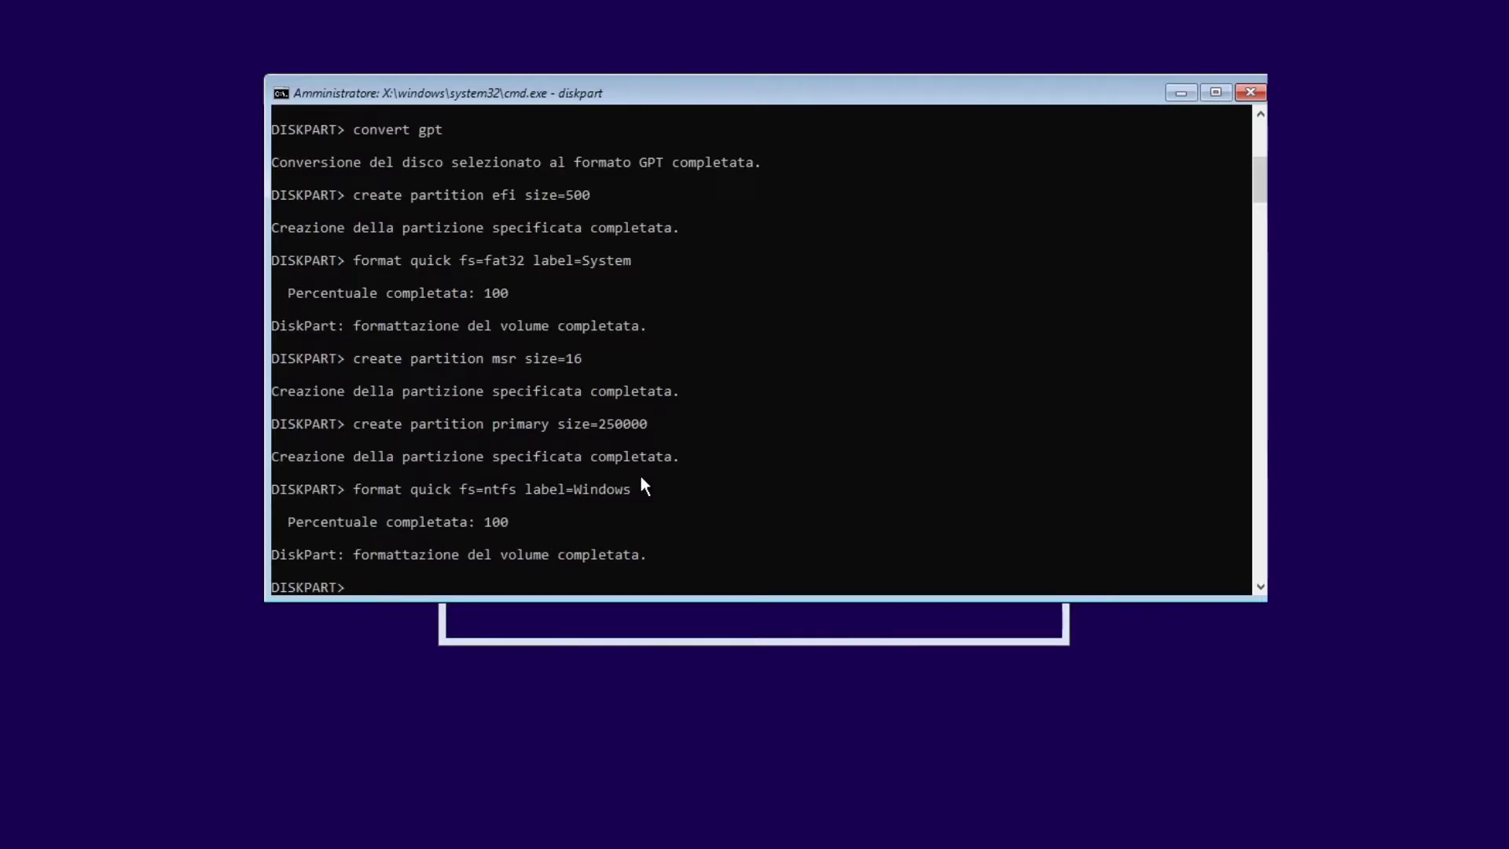
left_click(1250, 92)
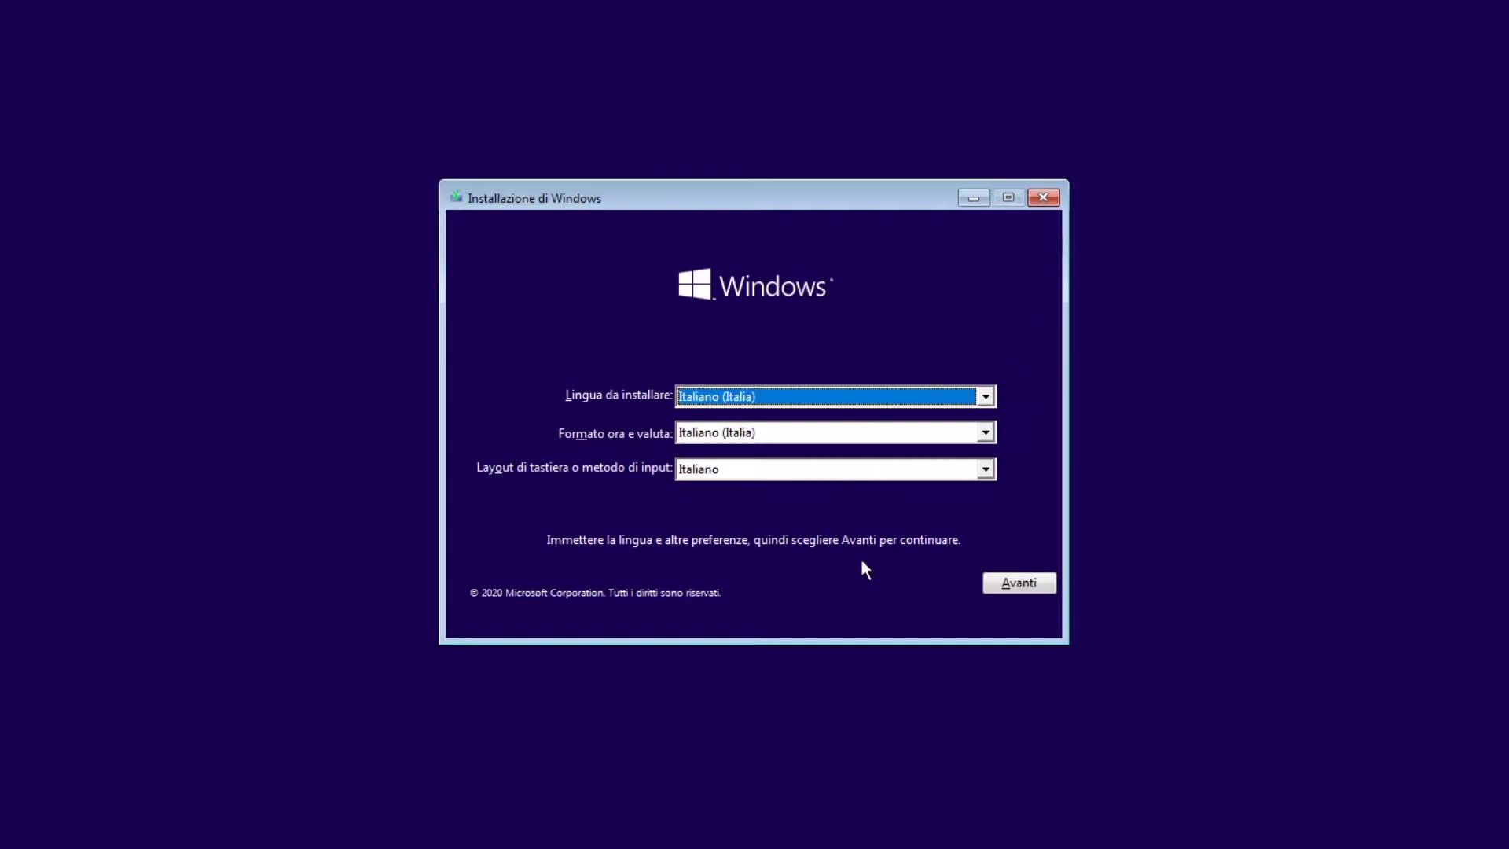
Step: Start the Windows installation in Italian without a product key and choose the Windows 10 Pro edition
left_click(1009, 590)
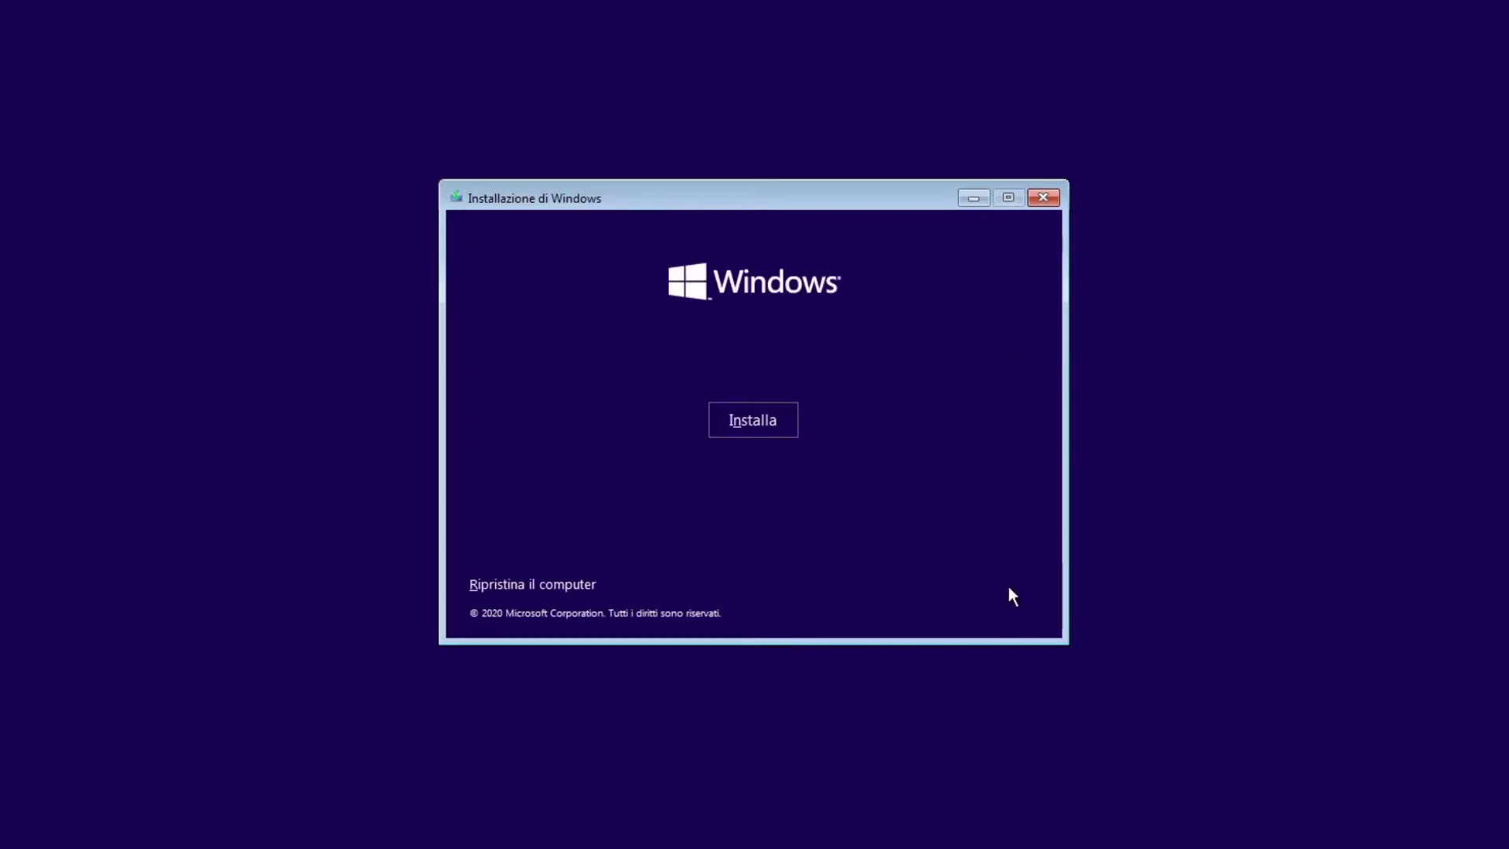
left_click(761, 423)
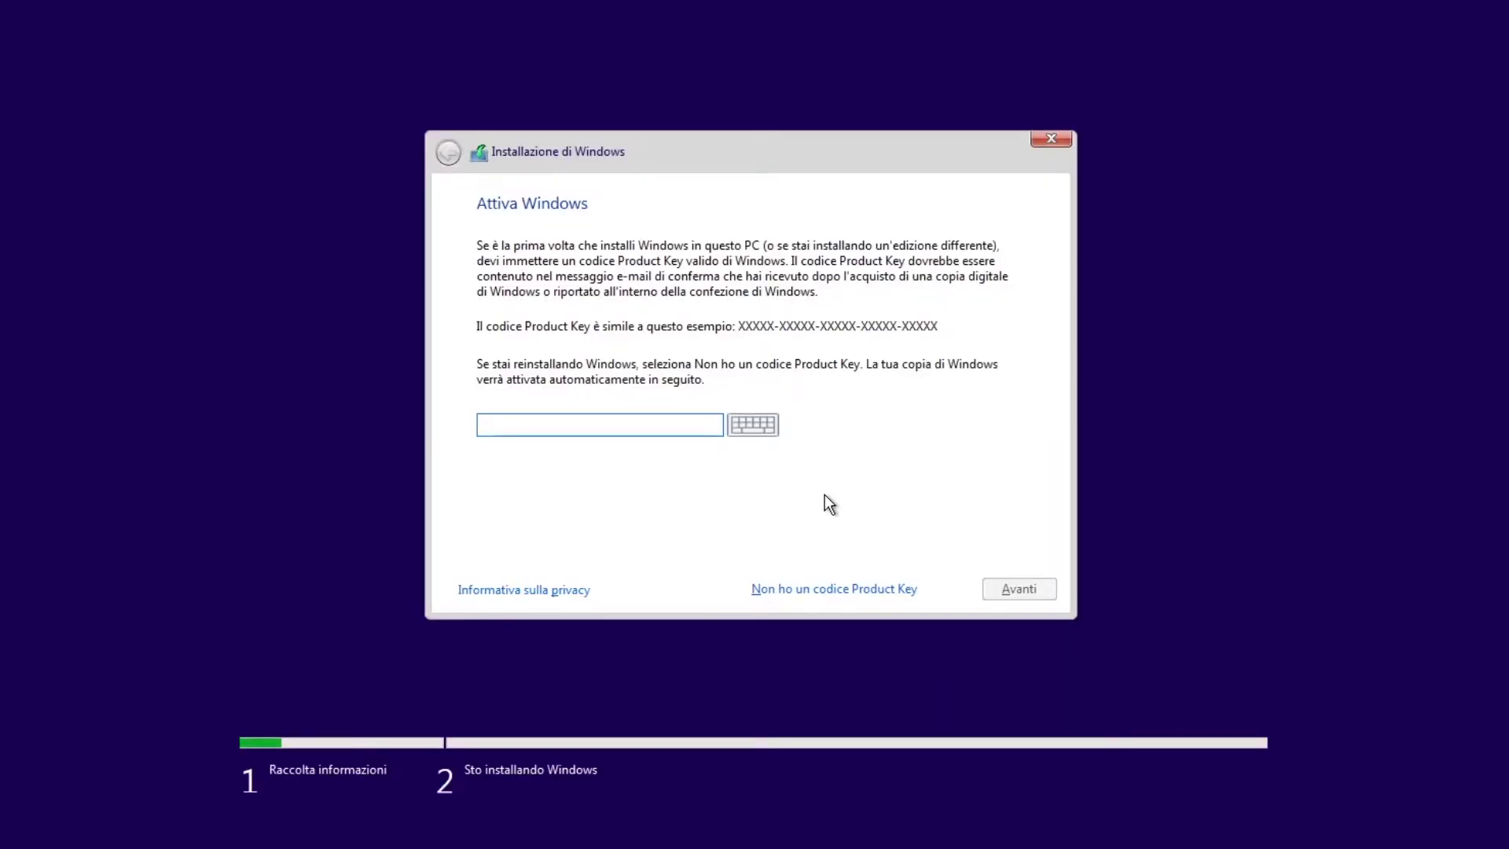
left_click(826, 594)
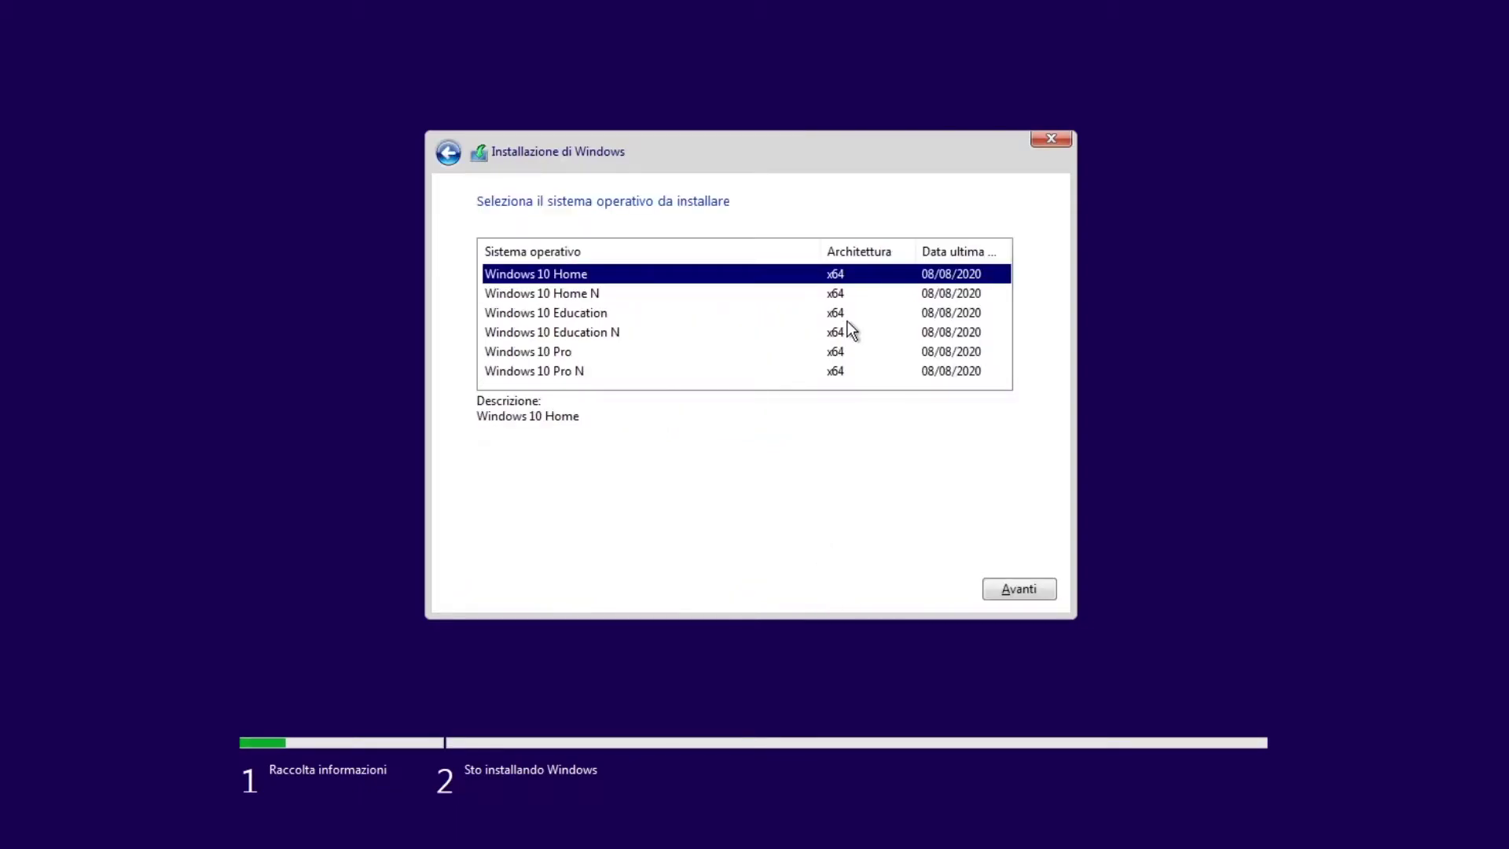
left_click(666, 358)
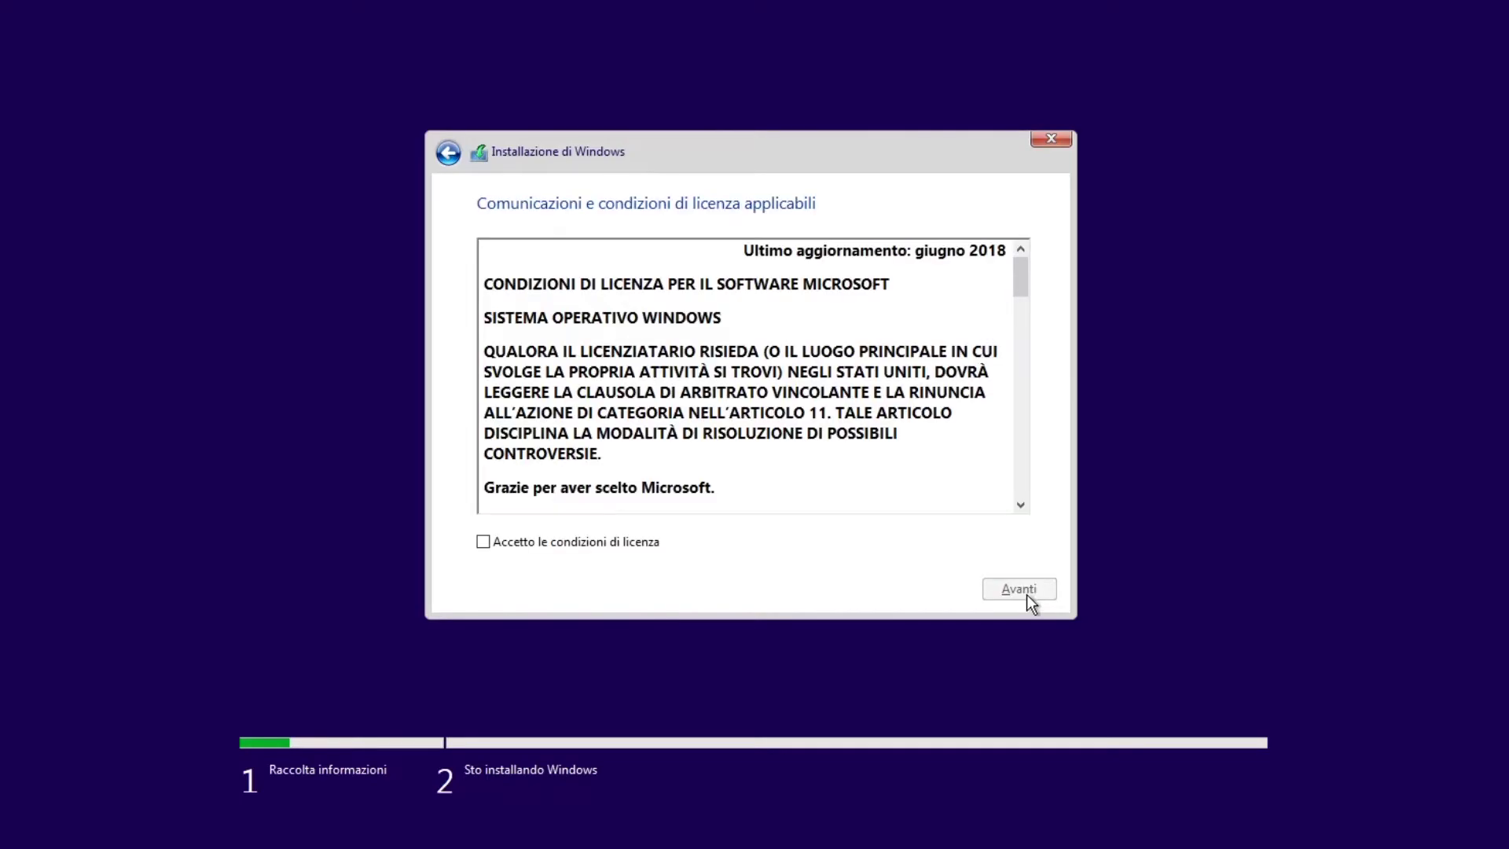
Step: Accept the licence terms and start a custom installation on Unità 0 Partizione 3: Windows
left_click(596, 544)
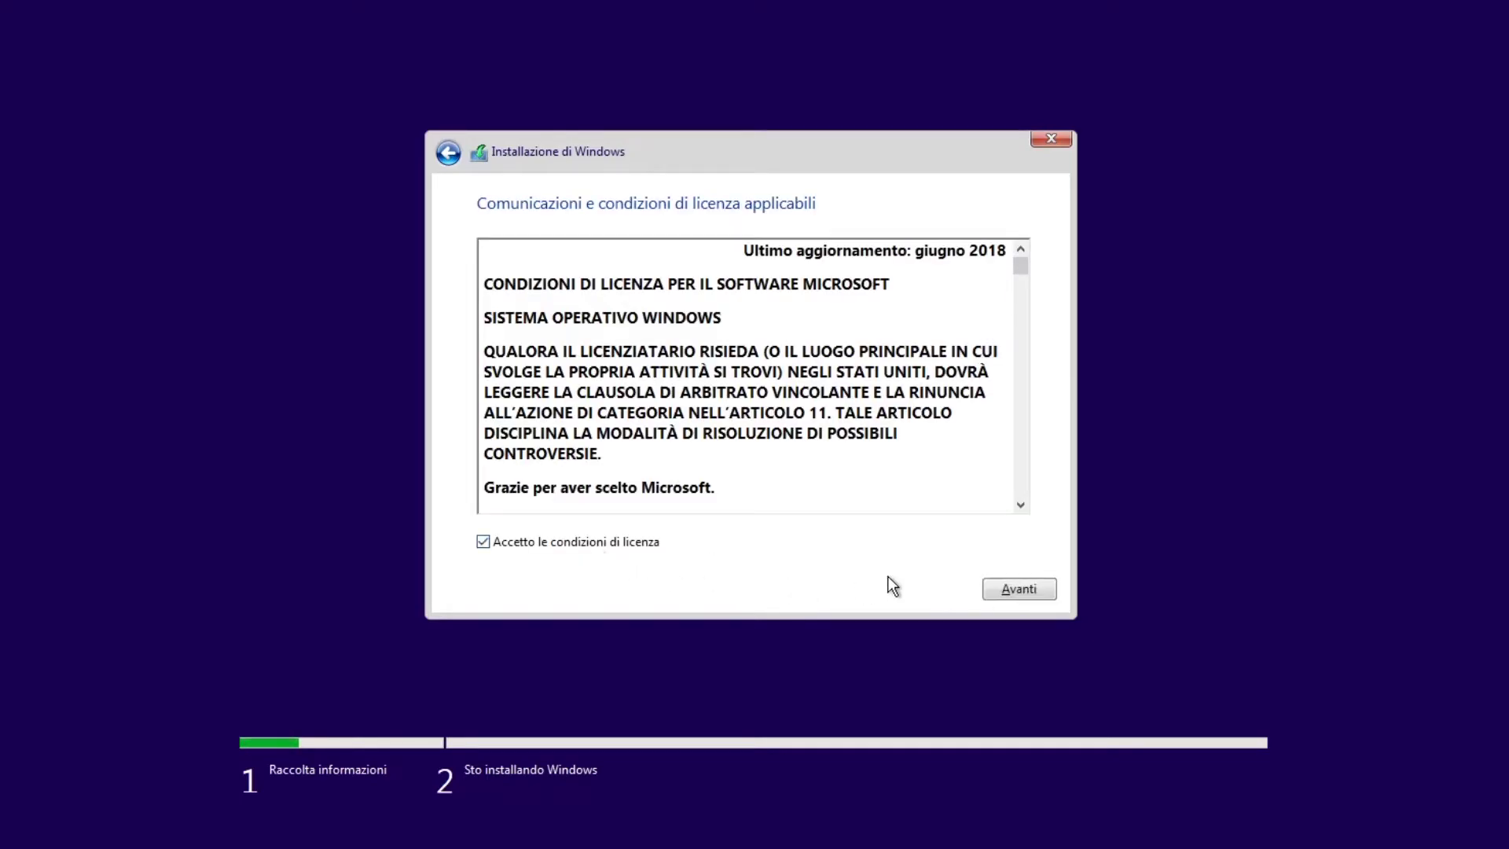
left_click(1029, 593)
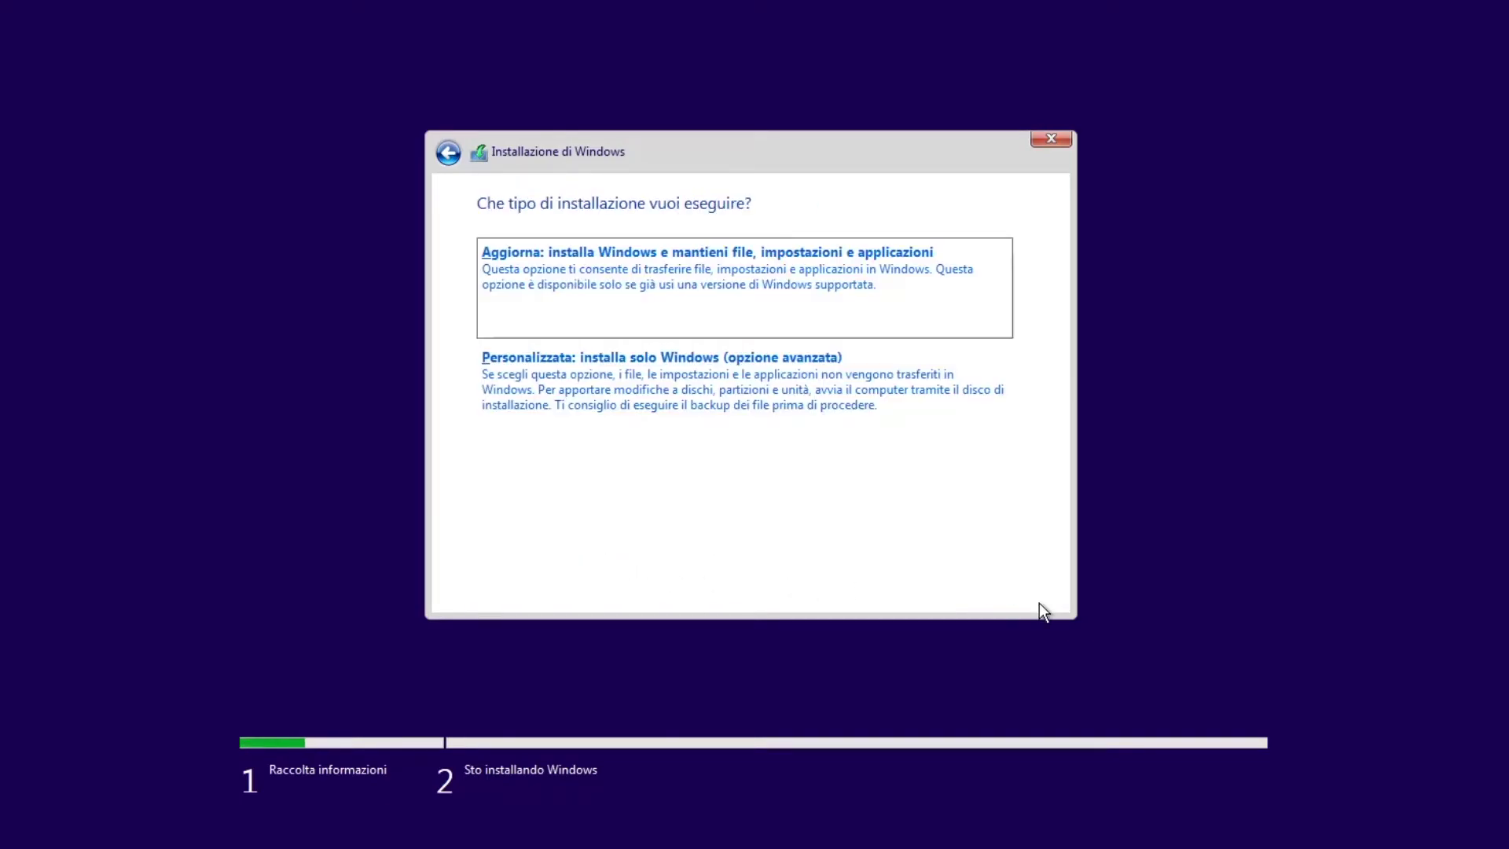
left_click(729, 405)
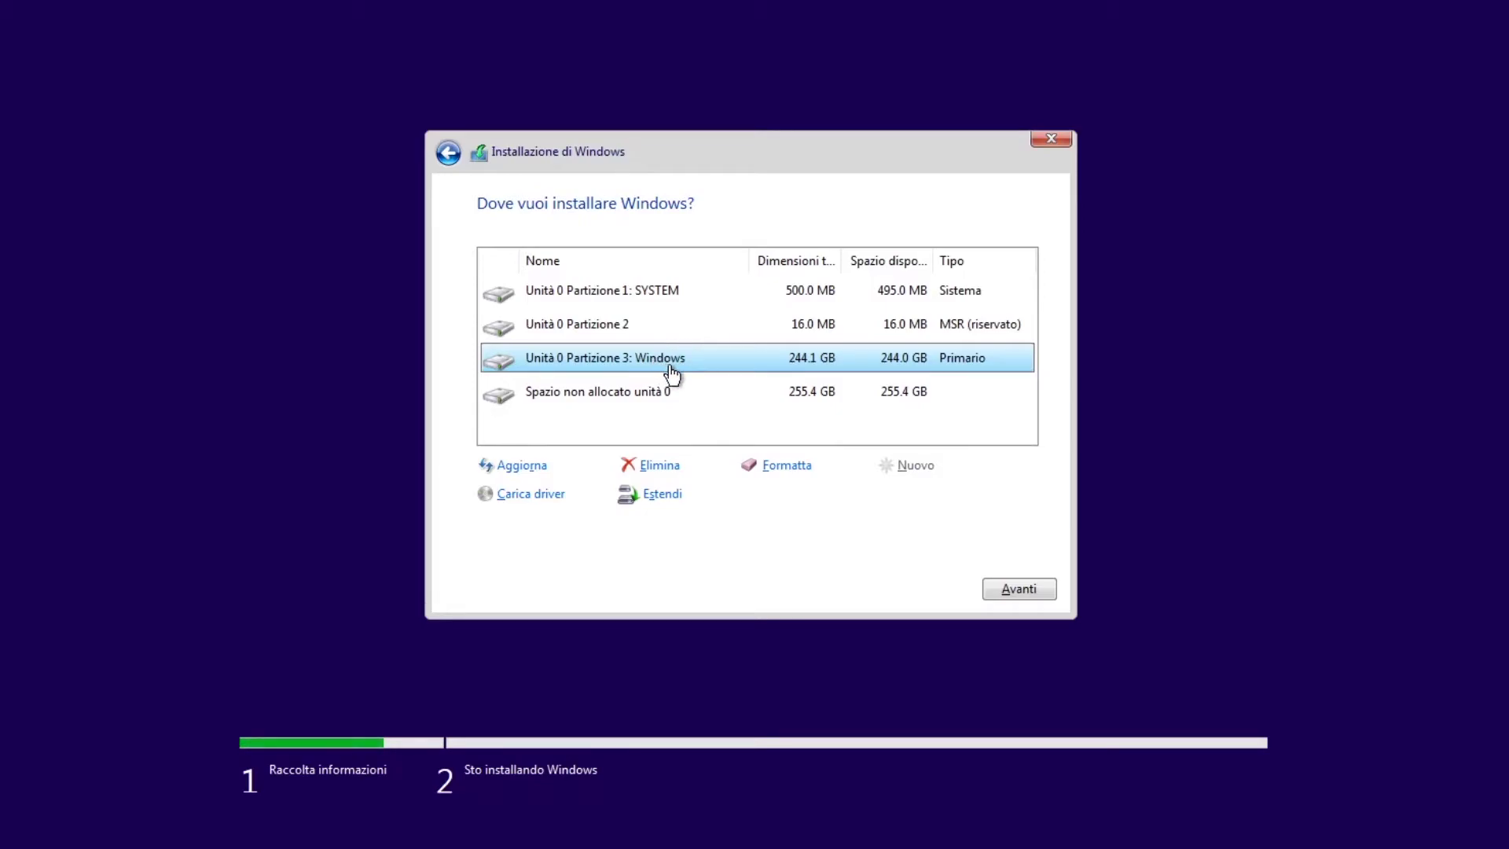
left_click(1013, 591)
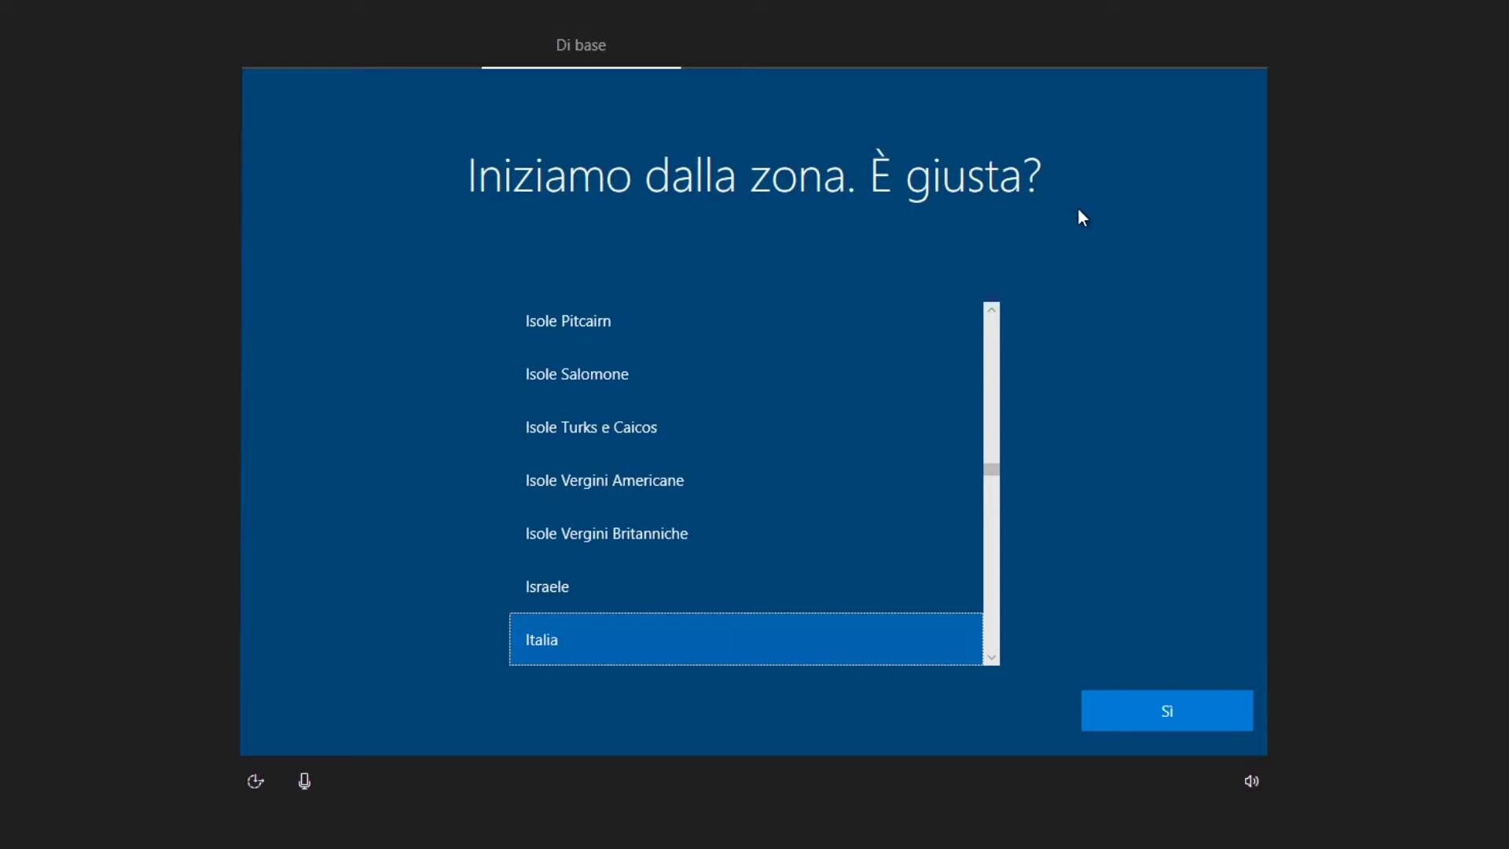
Step: Confirm Italia as the region and Italiano as the keyboard layout
left_click(1173, 705)
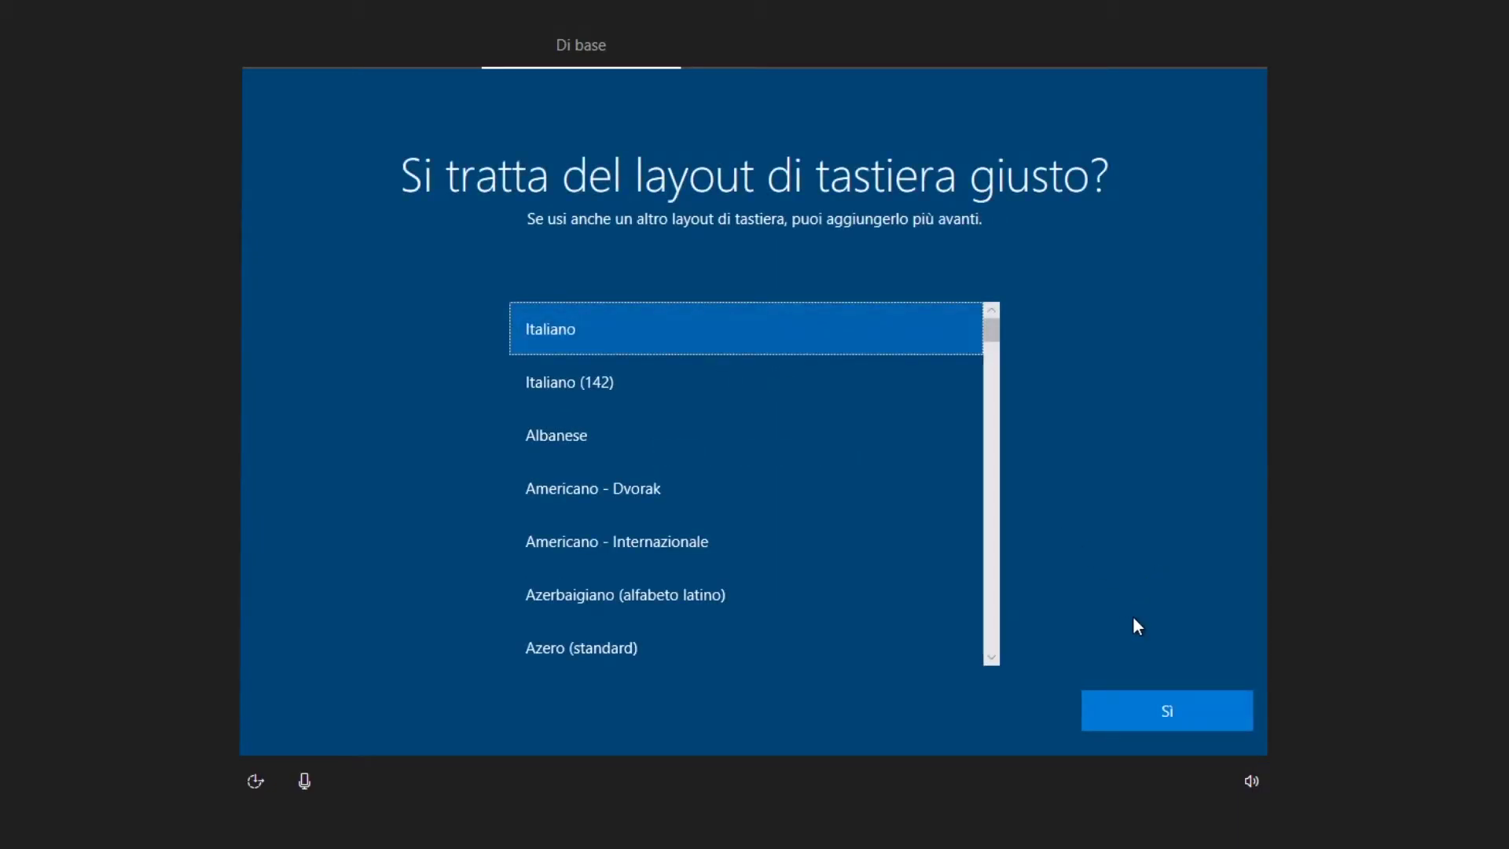
left_click(1164, 727)
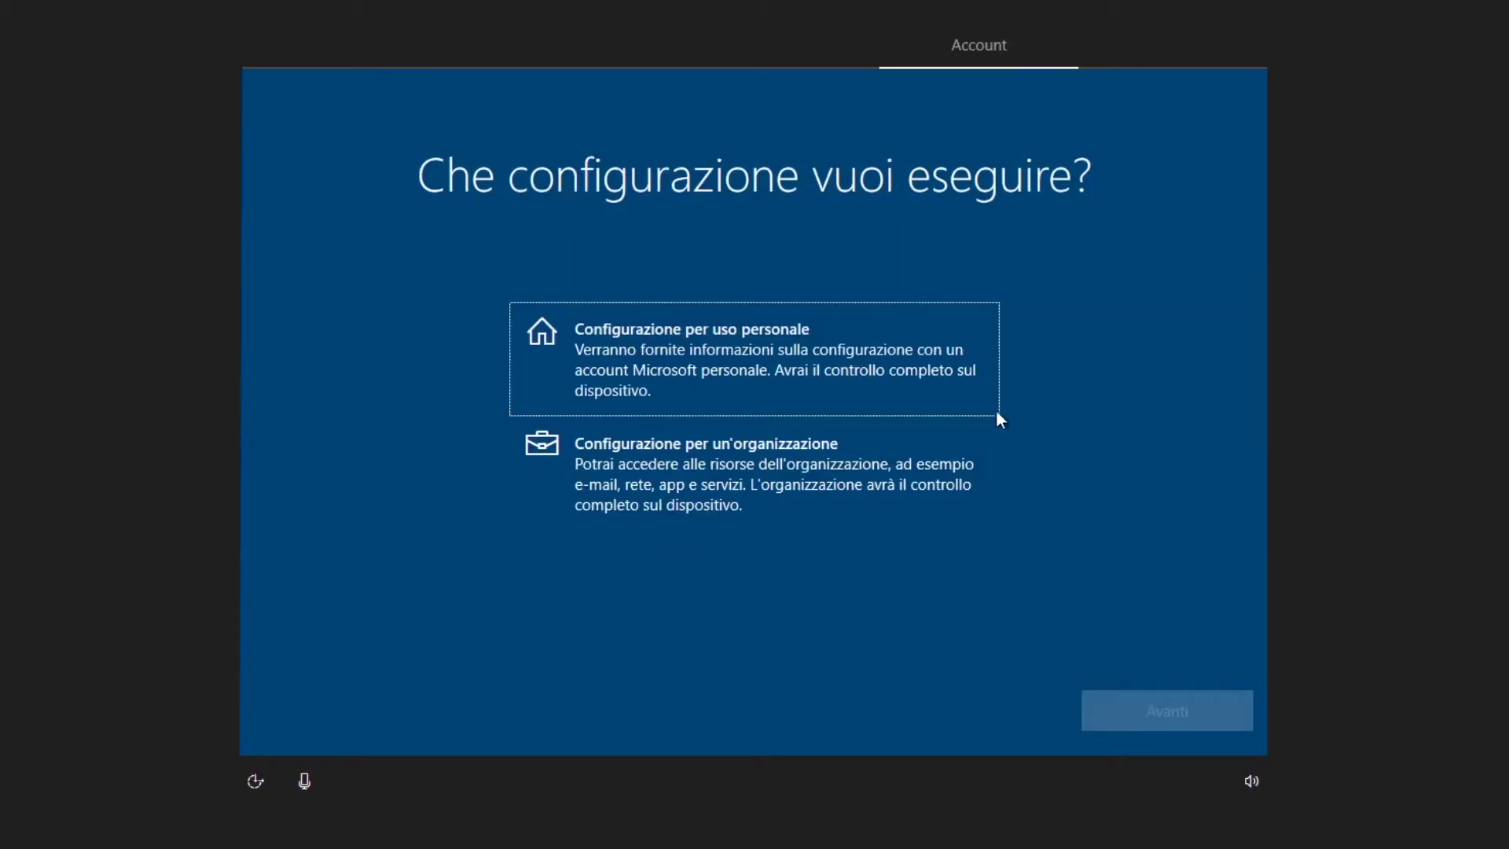
Step: Choose the personal-use configuration and continue with an offline account instead of a Microsoft account
left_click(805, 364)
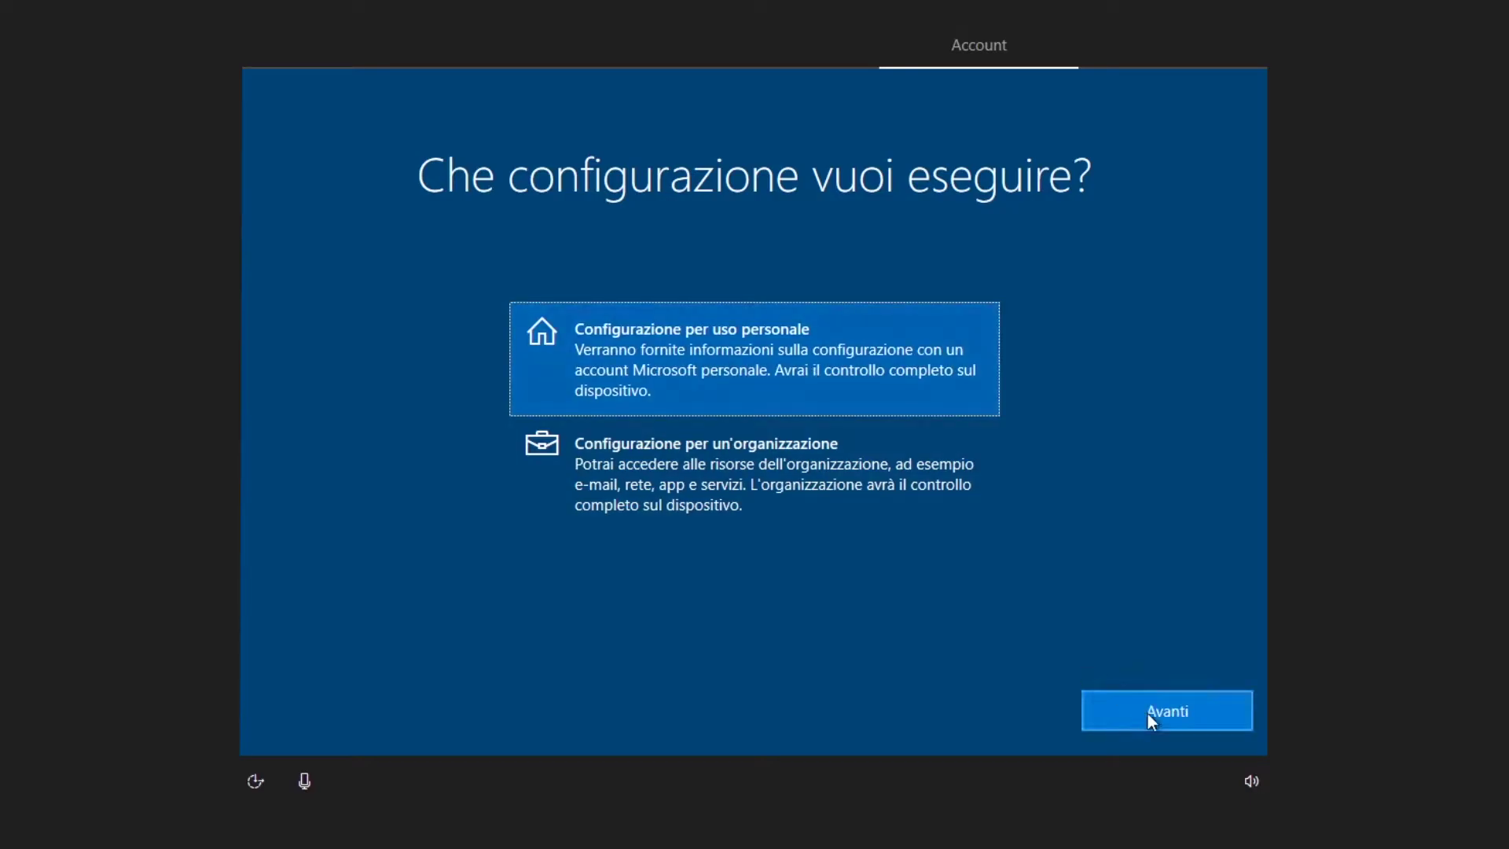
left_click(1146, 714)
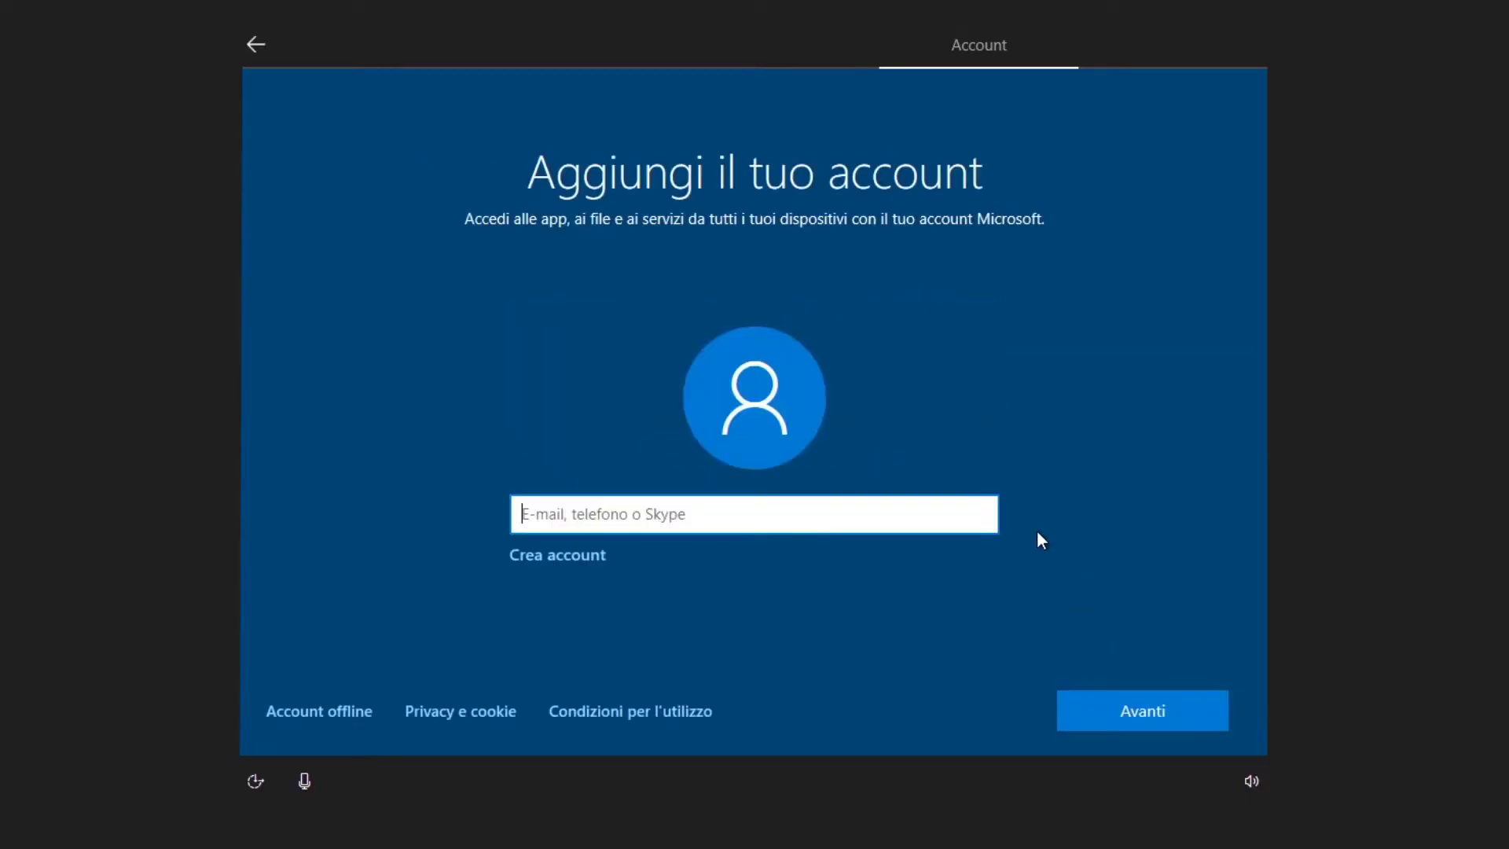
left_click(353, 706)
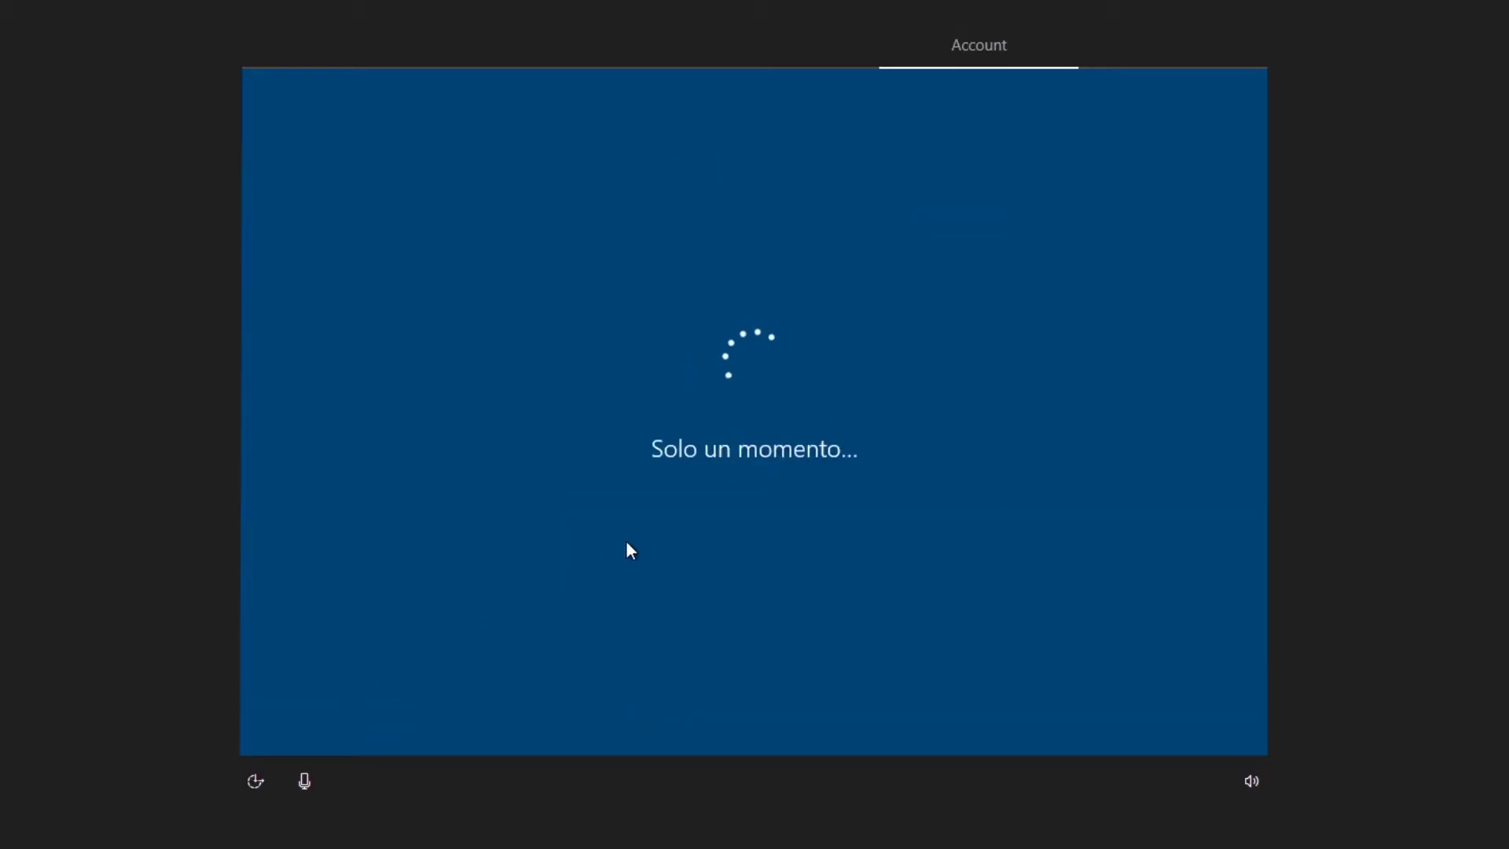
left_click(384, 716)
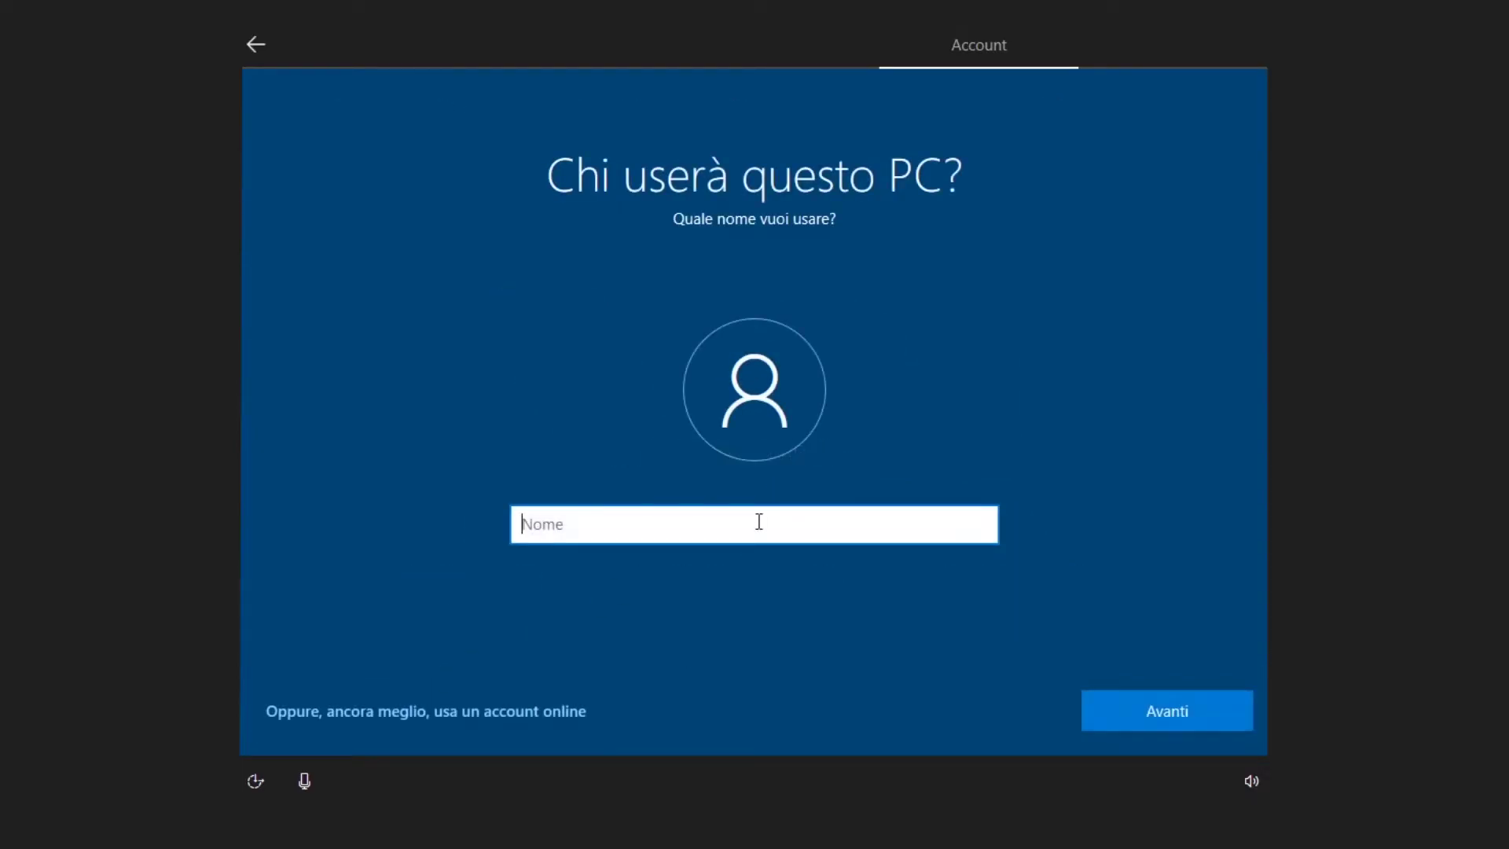
Step: Enter the user's name for the local account, then set and confirm the account password
type("Angelo")
left_click(1178, 718)
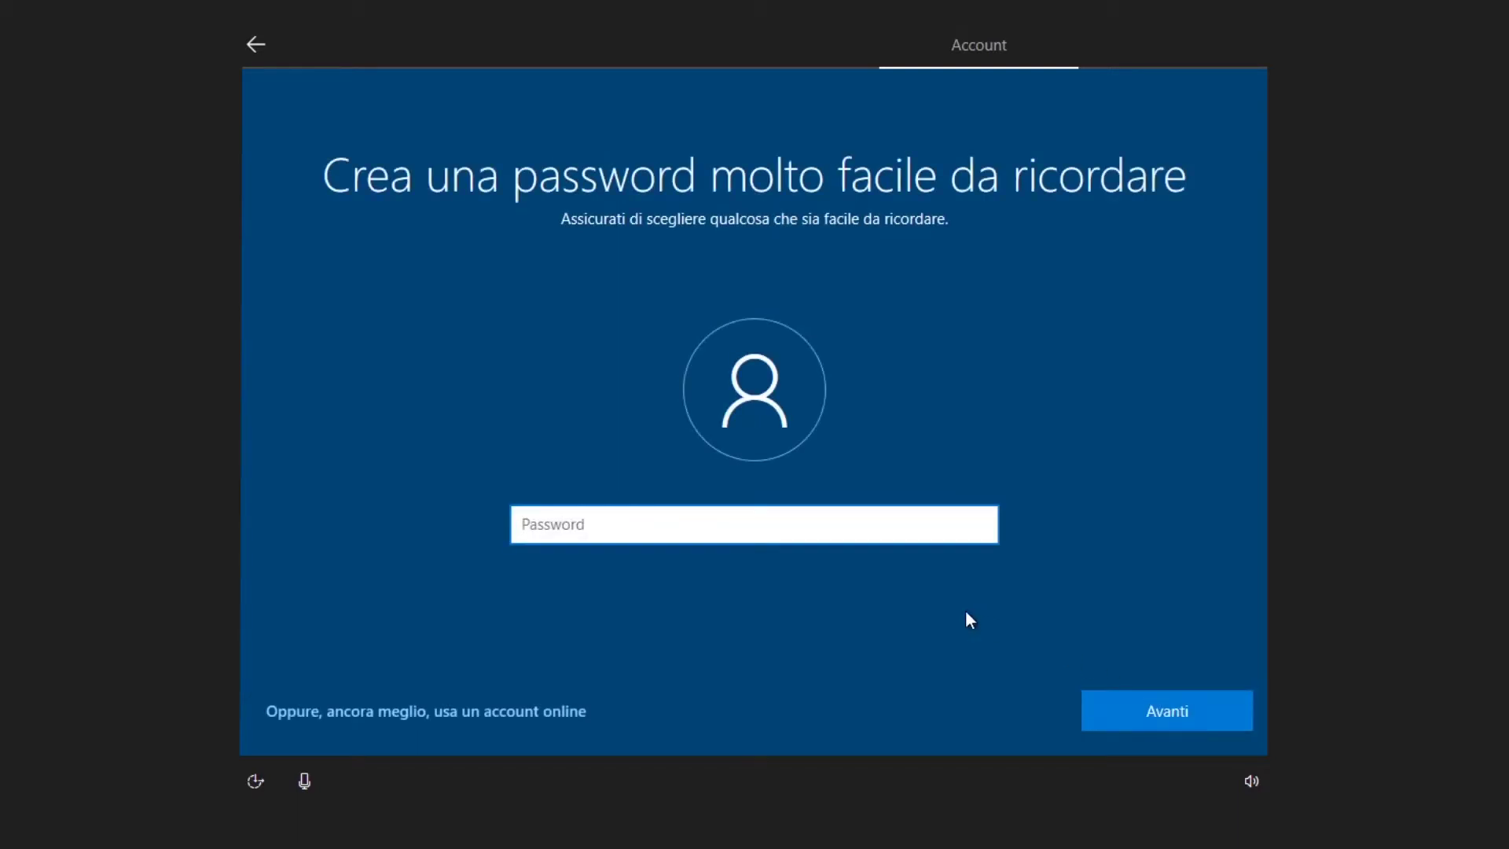
type("*************")
left_click(1156, 708)
type("*************")
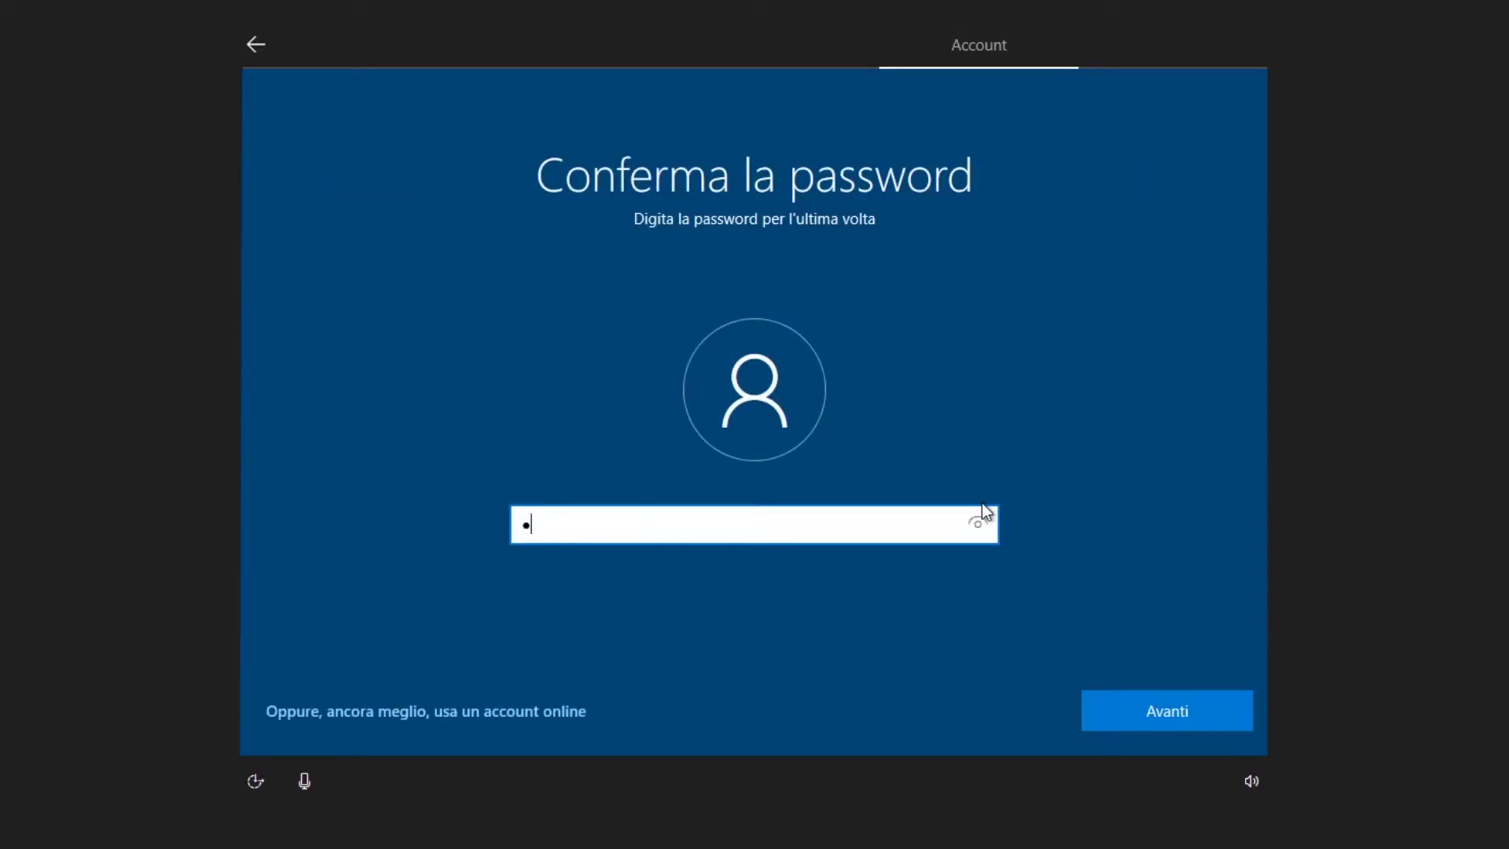
left_click(1117, 709)
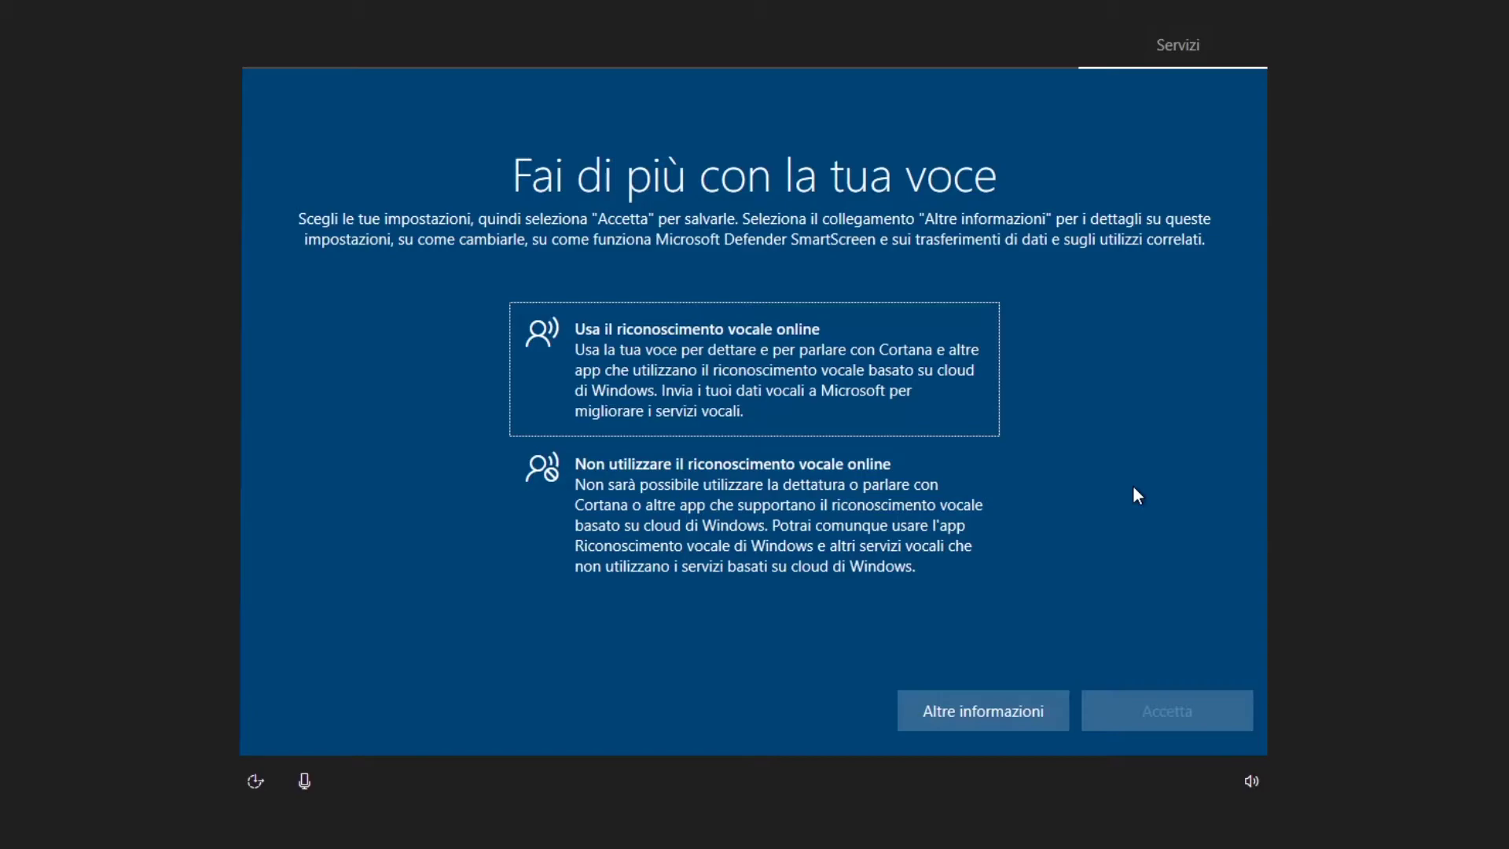
Step: Decline online speech recognition and allow Microsoft and apps to use the device's location
left_click(869, 515)
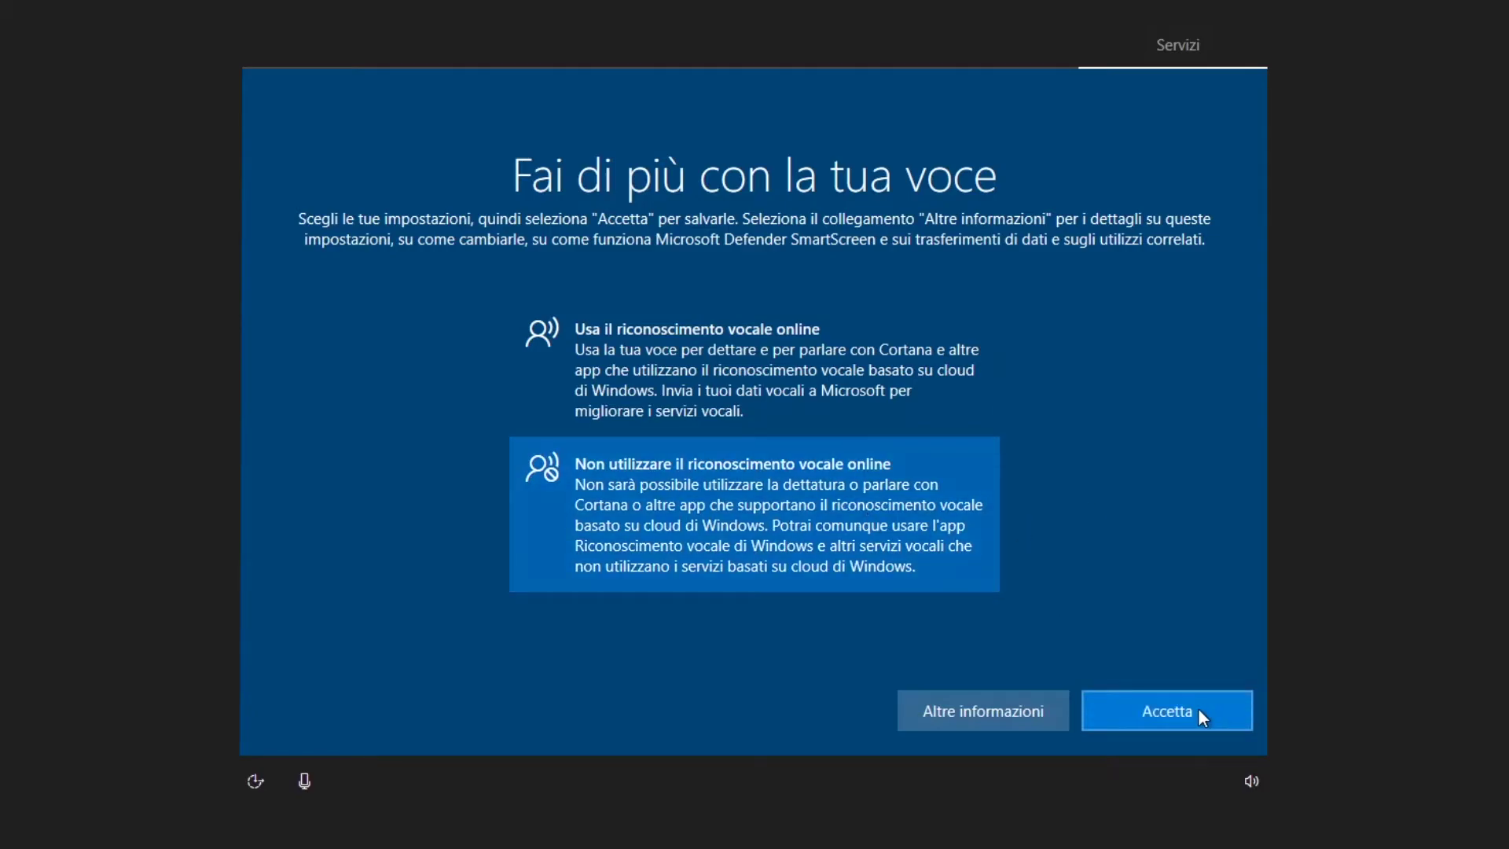
left_click(1199, 709)
left_click(842, 400)
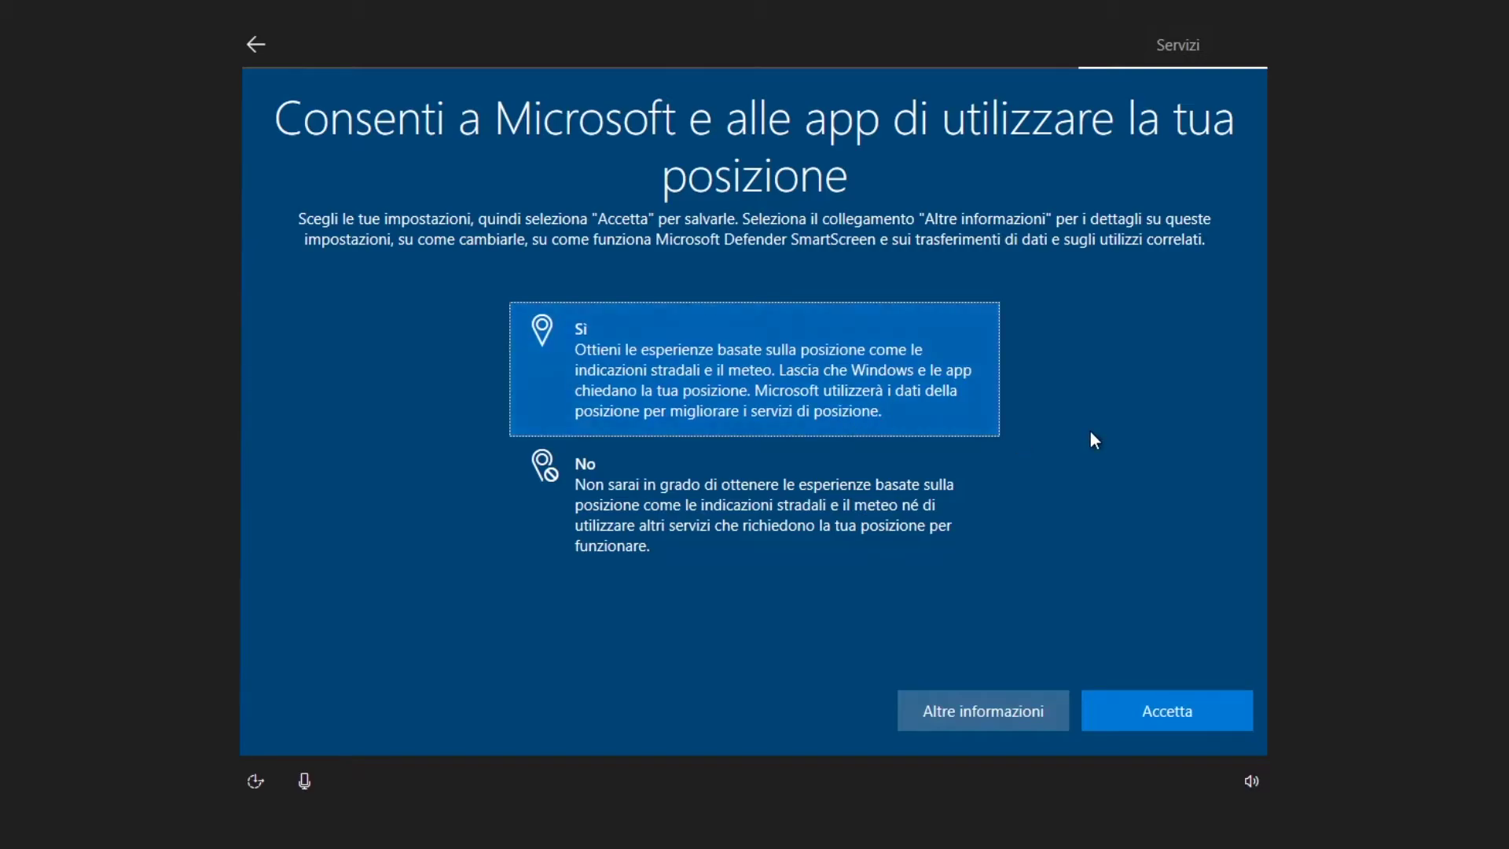
left_click(1202, 720)
Step: Decline the find-my-device feature and choose to send both required and optional diagnostic data
left_click(778, 525)
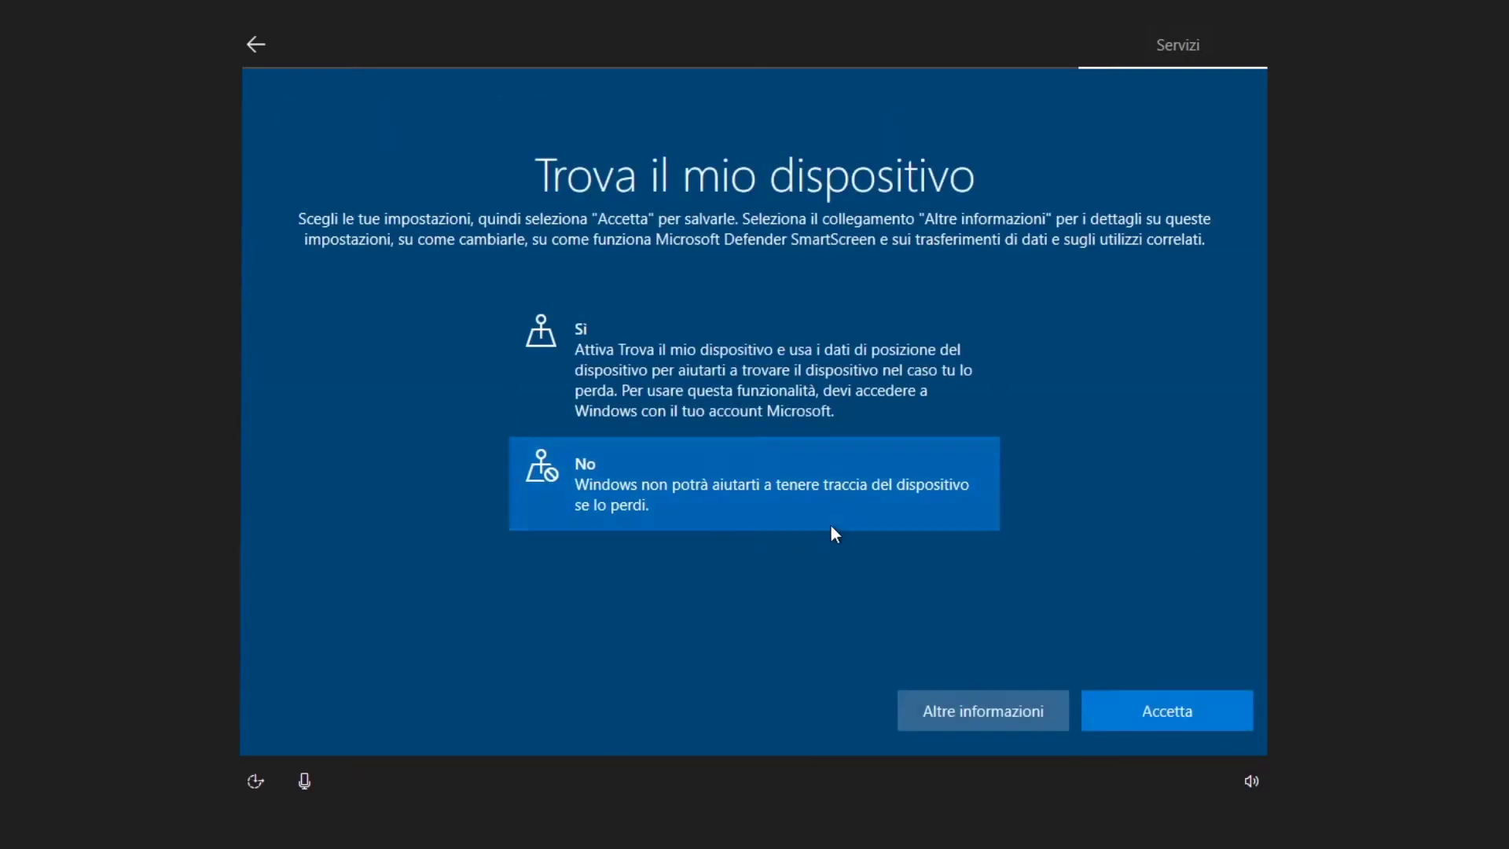
left_click(1193, 708)
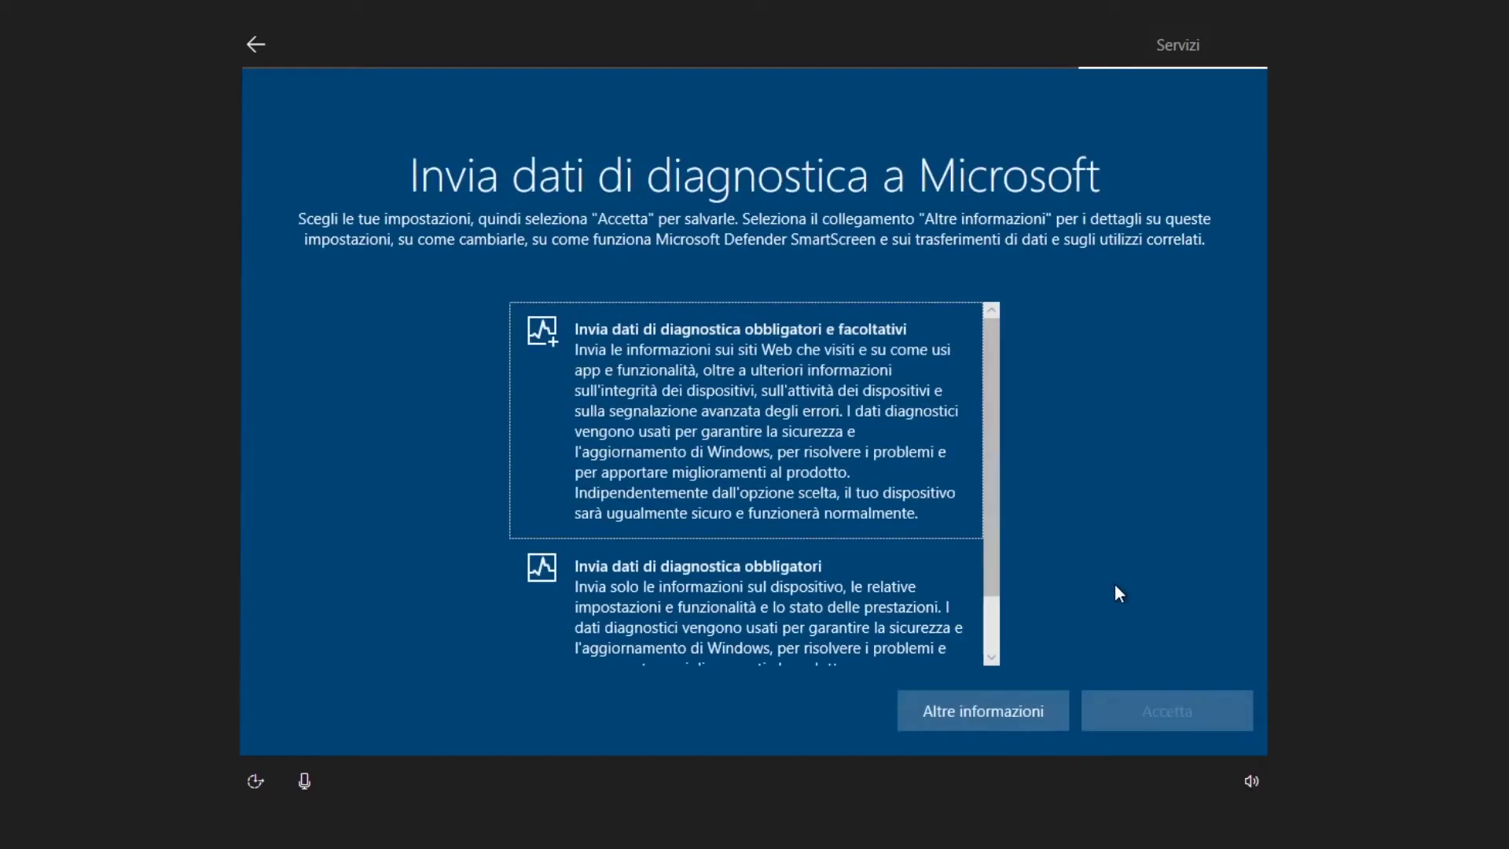
left_click(815, 419)
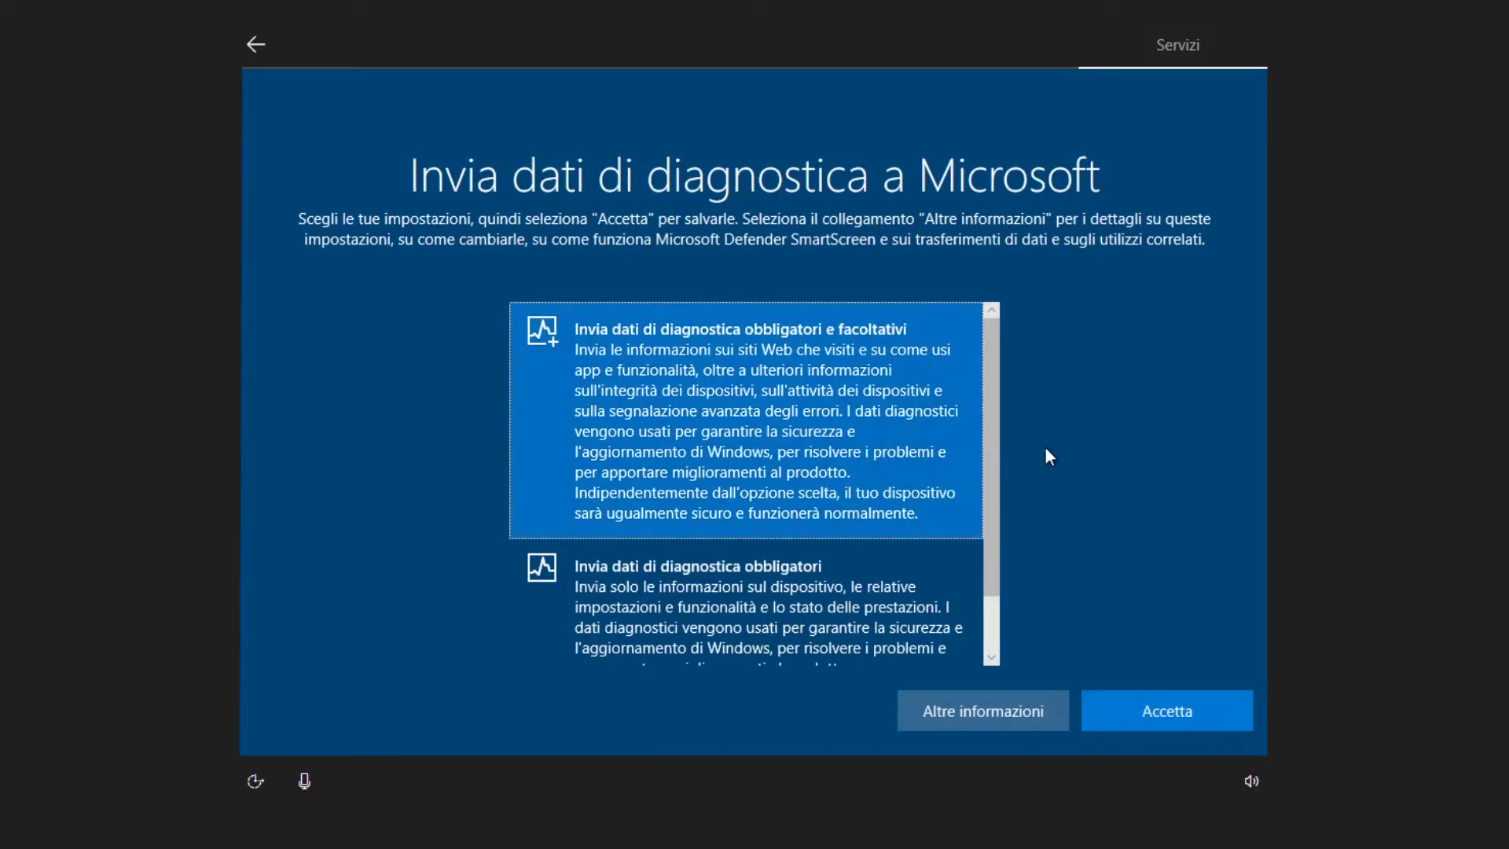
left_click(1172, 715)
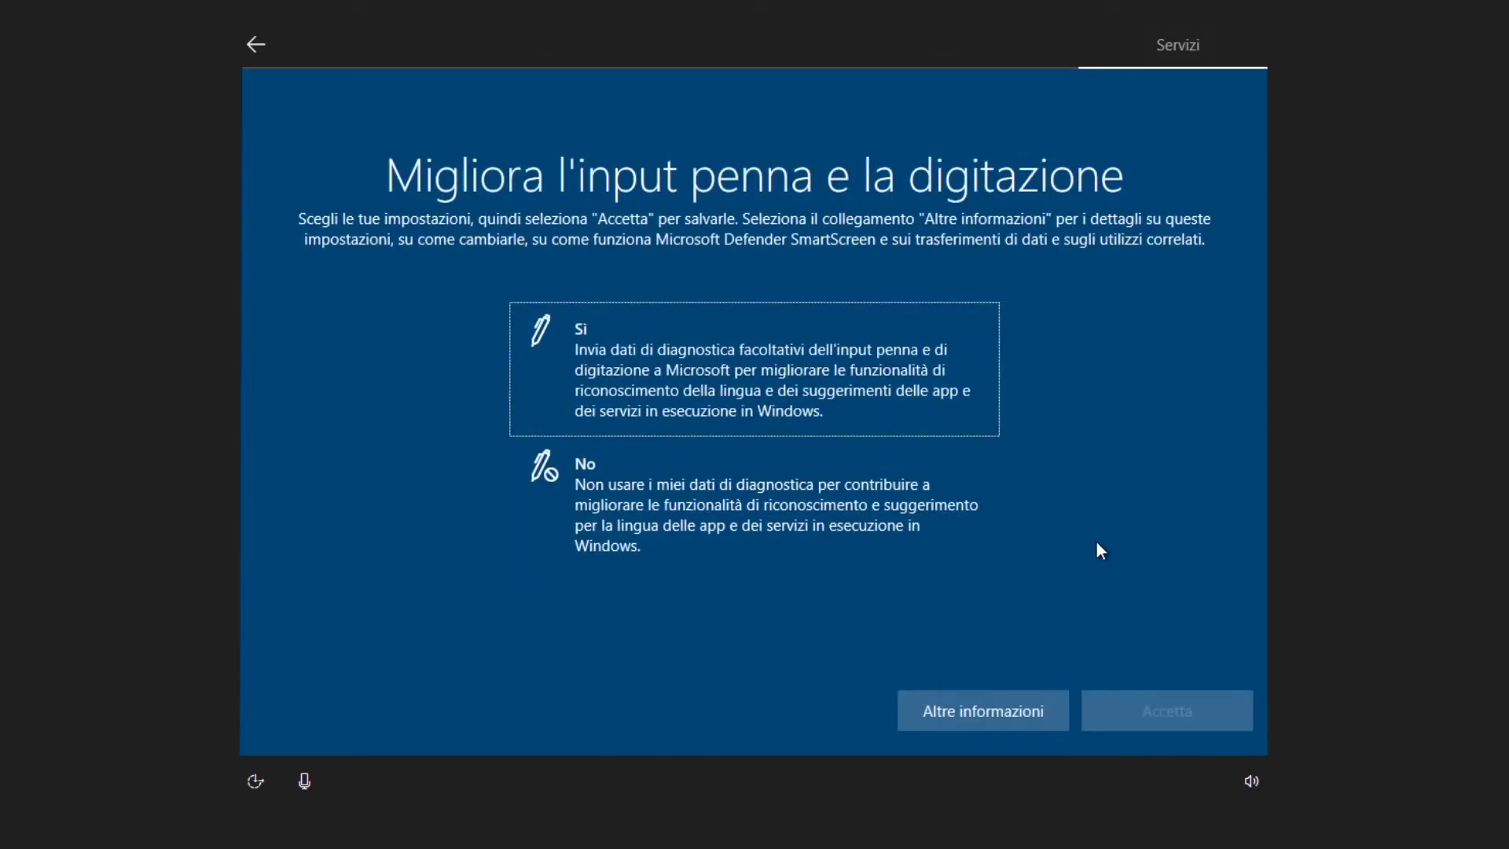
Step: Decline sharing inking and typing data, and allow personalised experiences based on diagnostic data
left_click(804, 558)
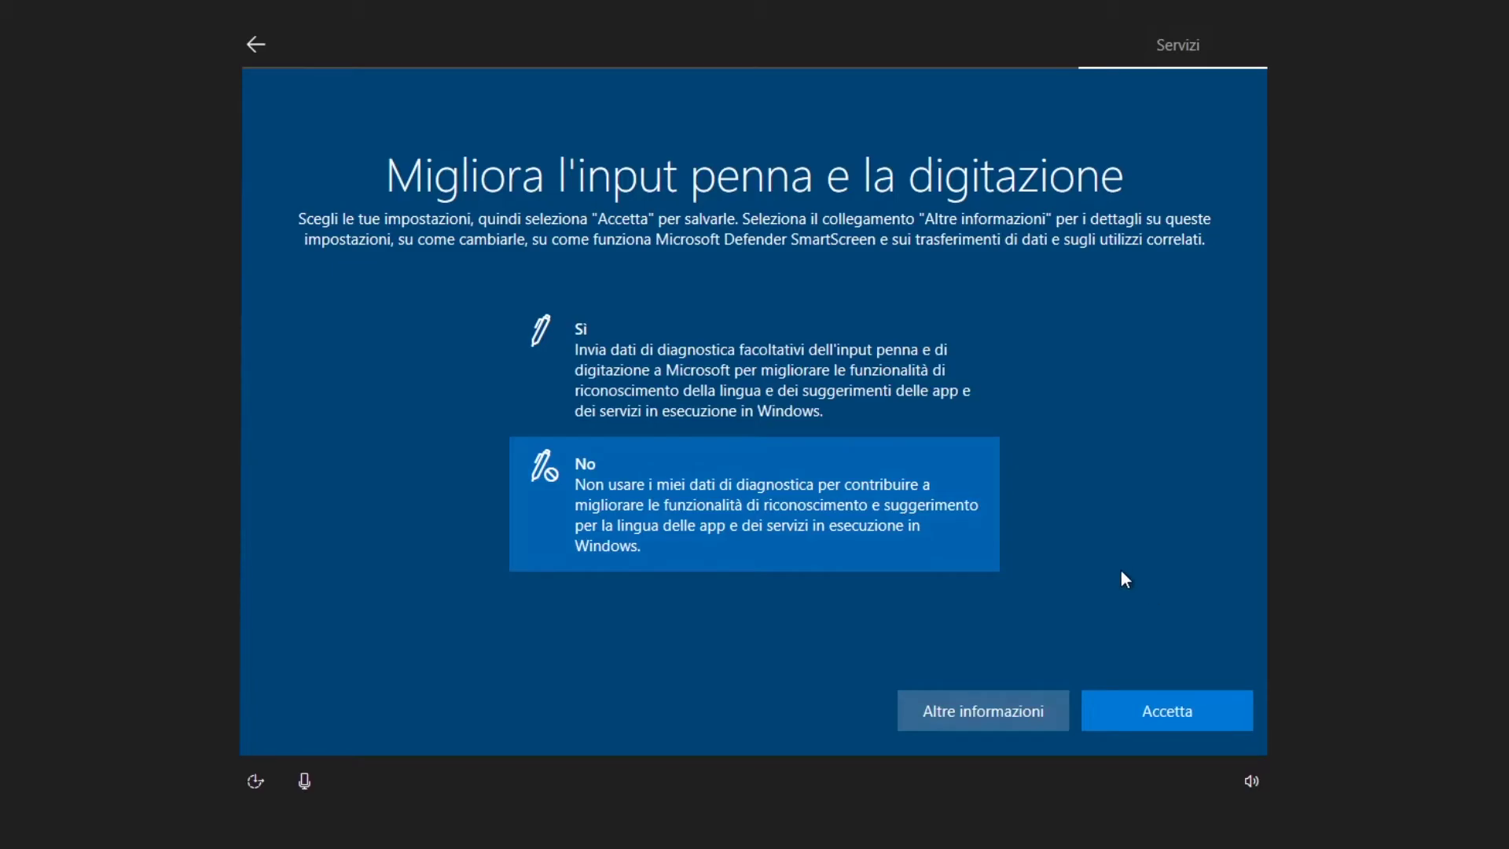
left_click(1162, 709)
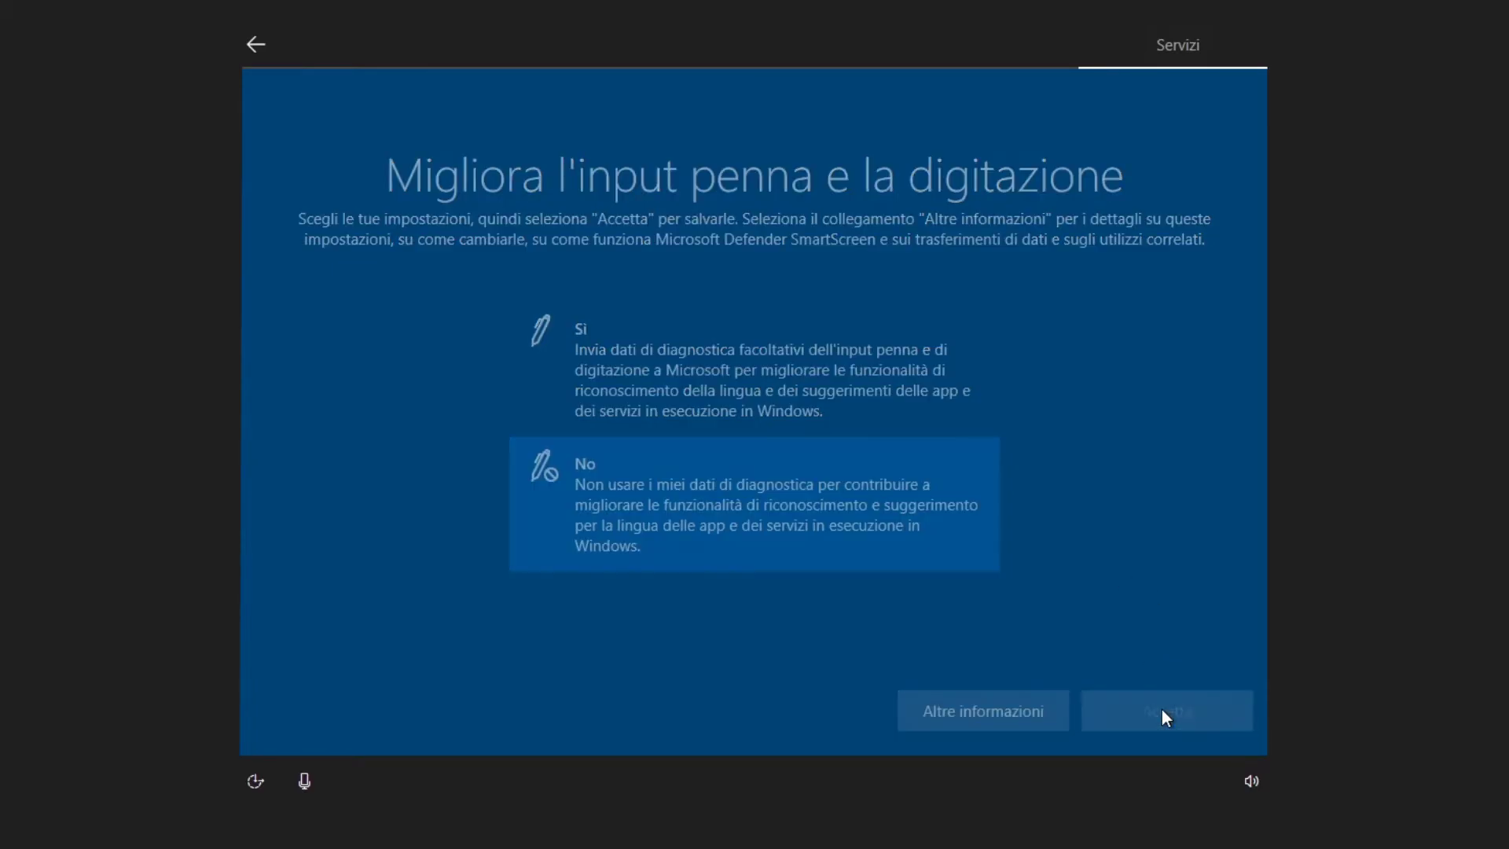
left_click(777, 372)
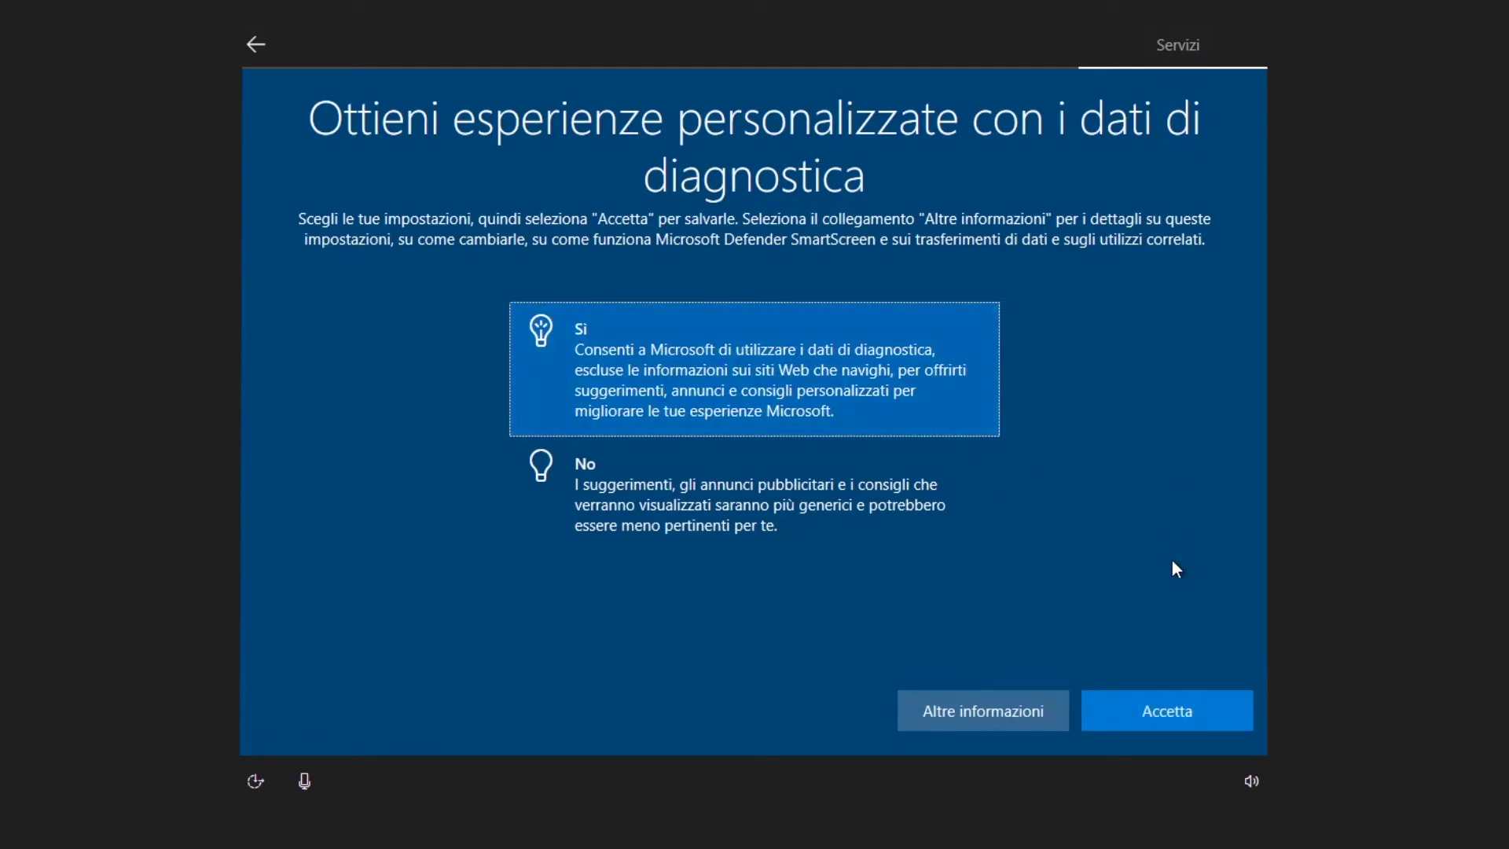
left_click(1190, 709)
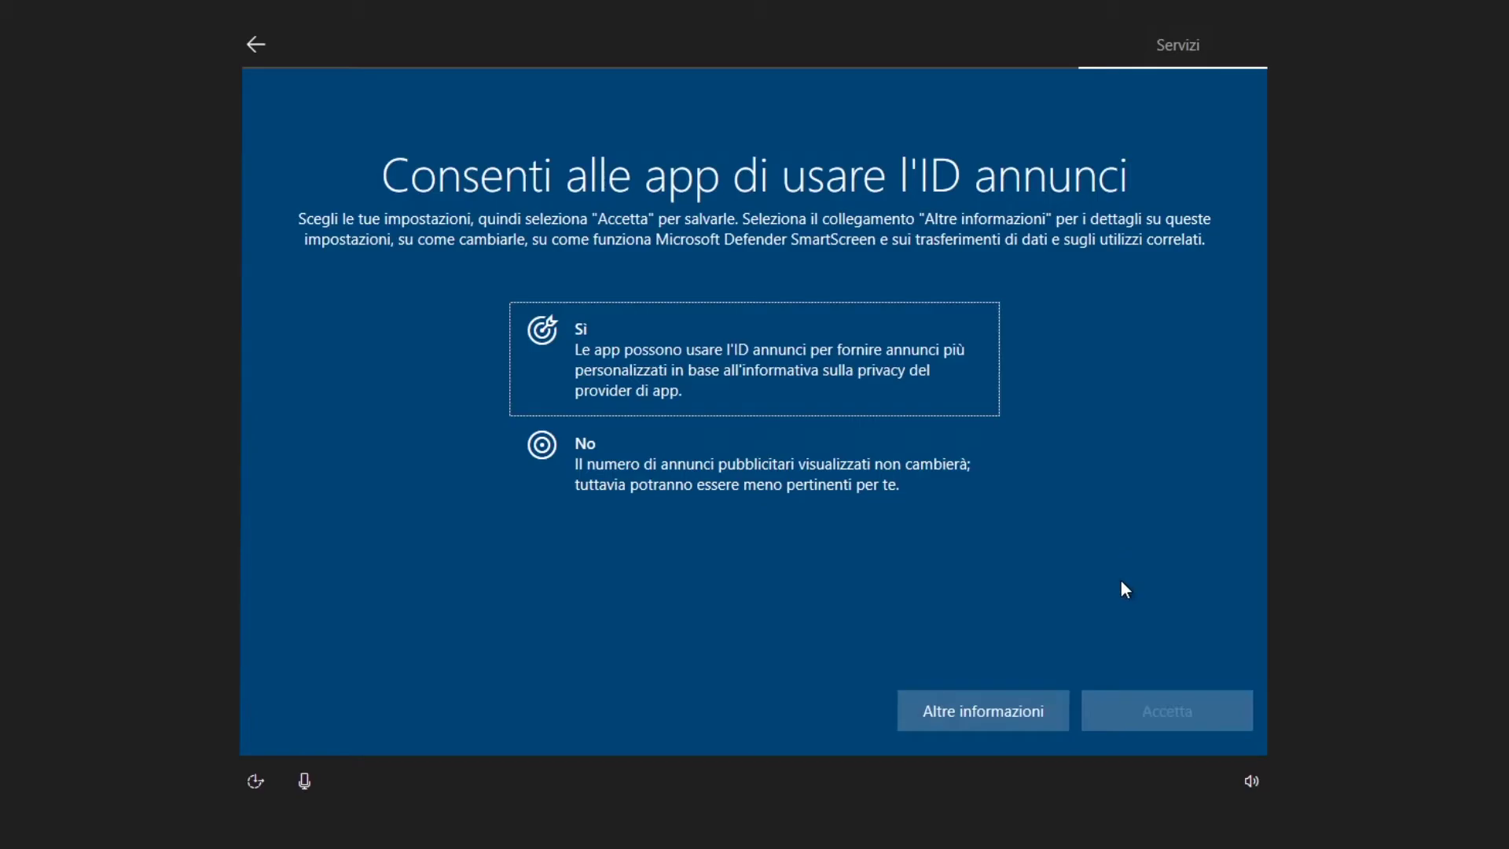
Step: Deny apps the advertising ID and refuse both activity syncing and Cortana to reach the desktop
left_click(904, 476)
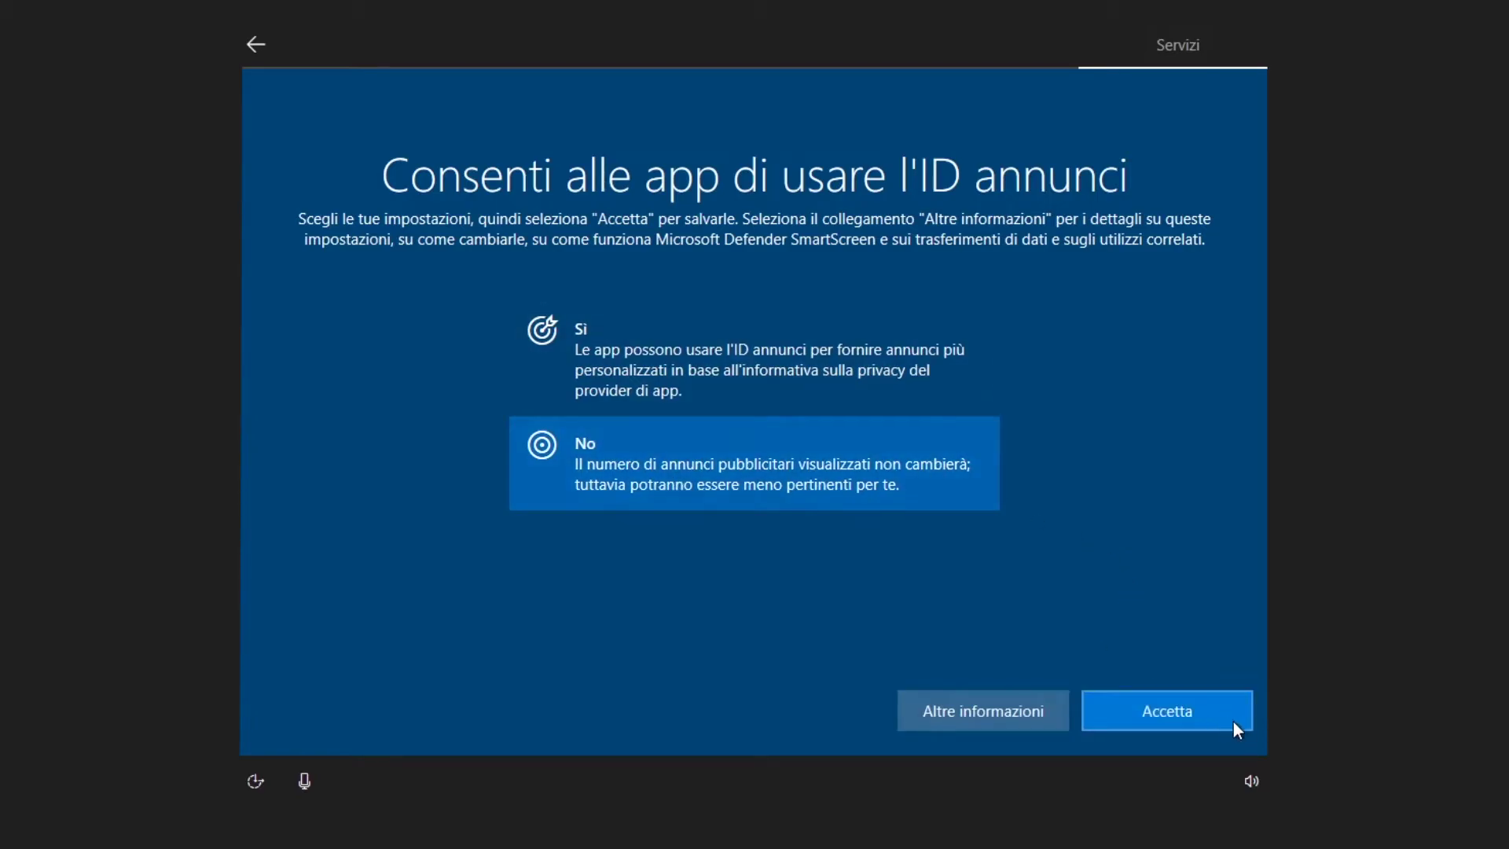
left_click(1202, 720)
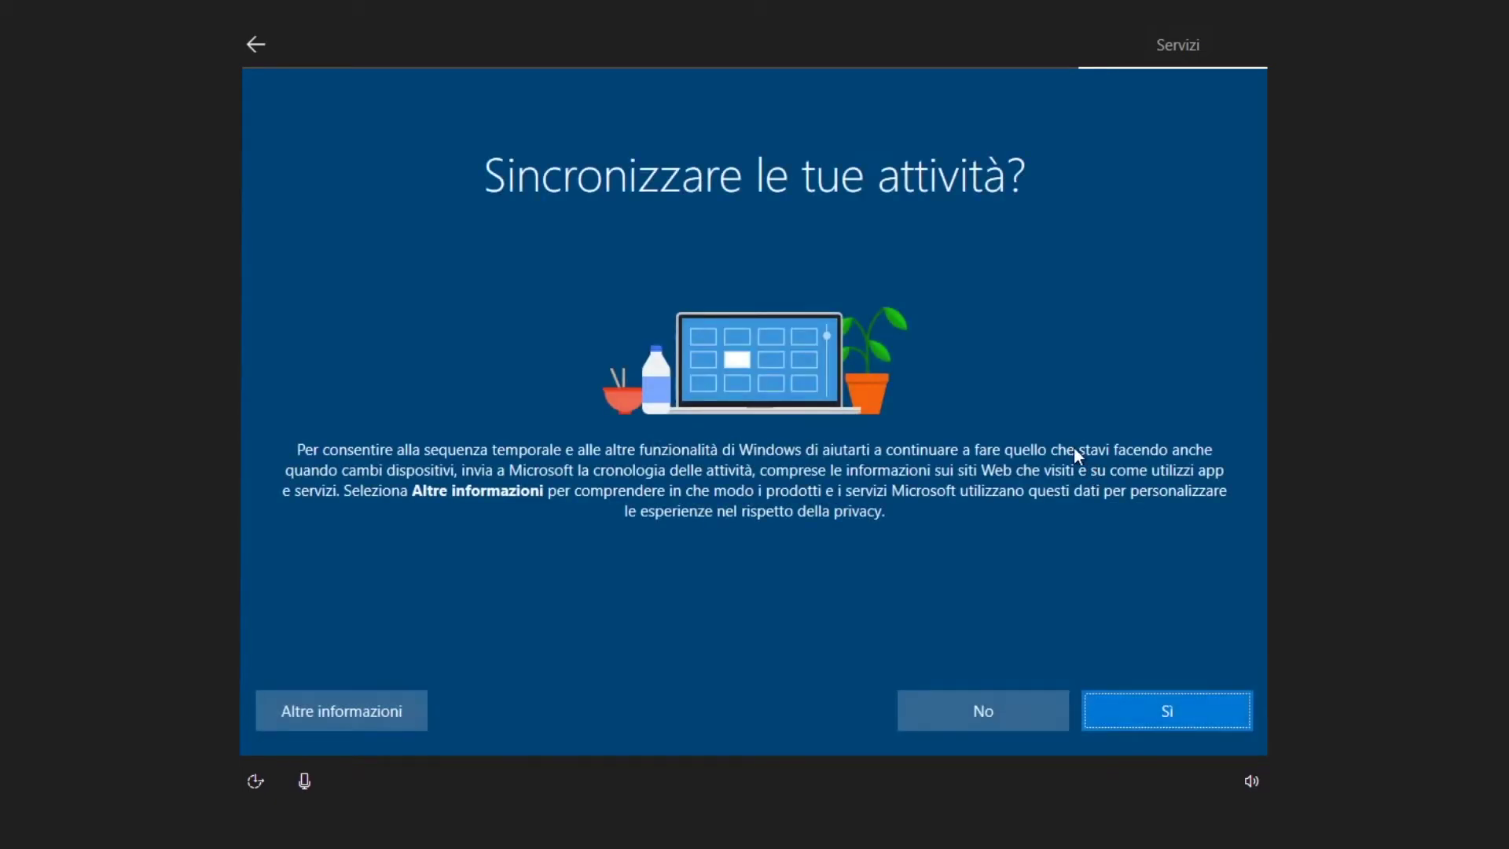
left_click(971, 718)
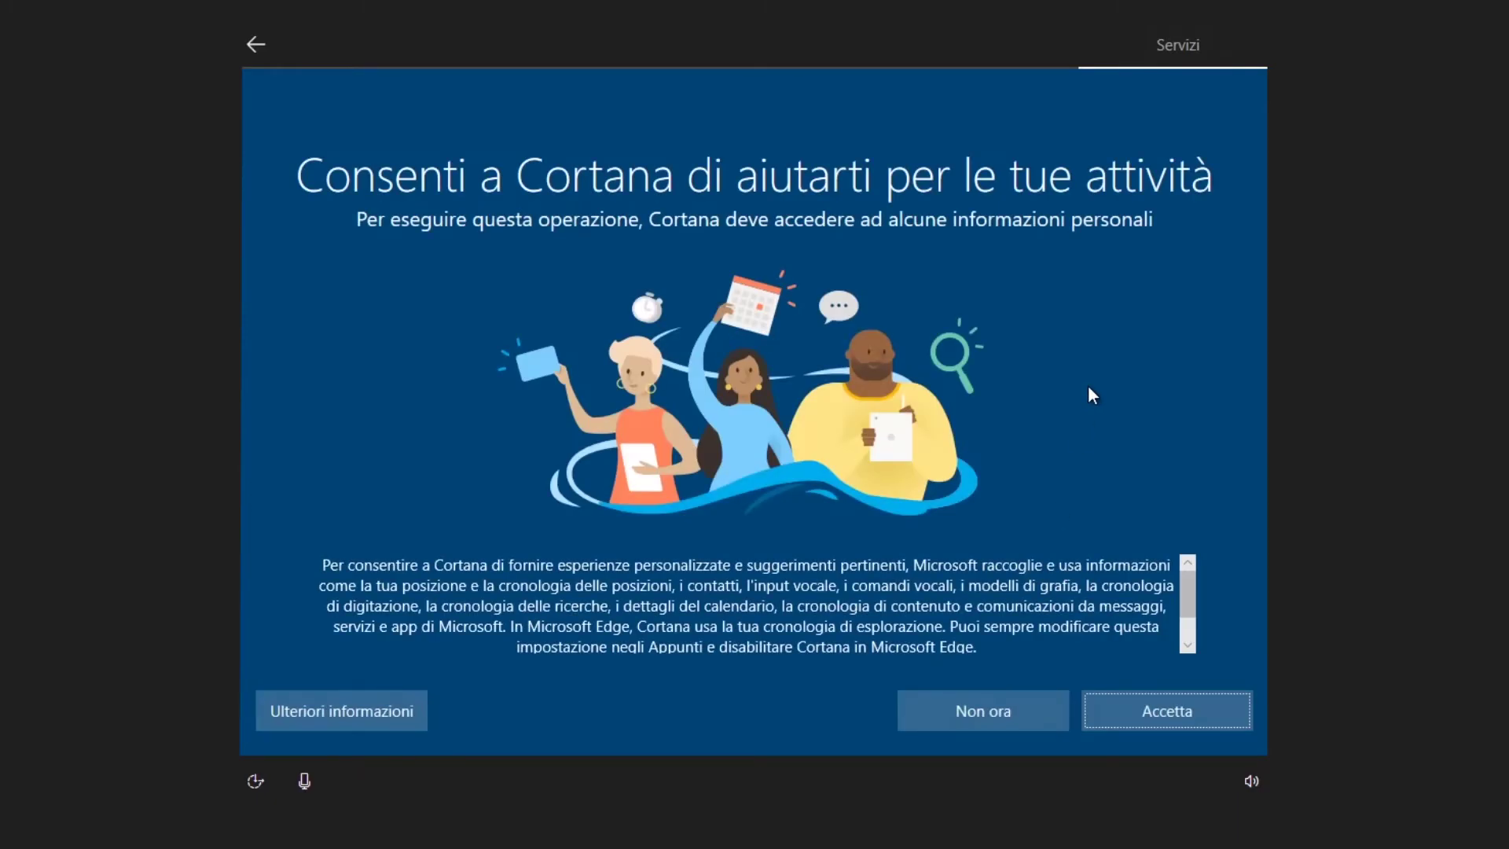
left_click(1008, 709)
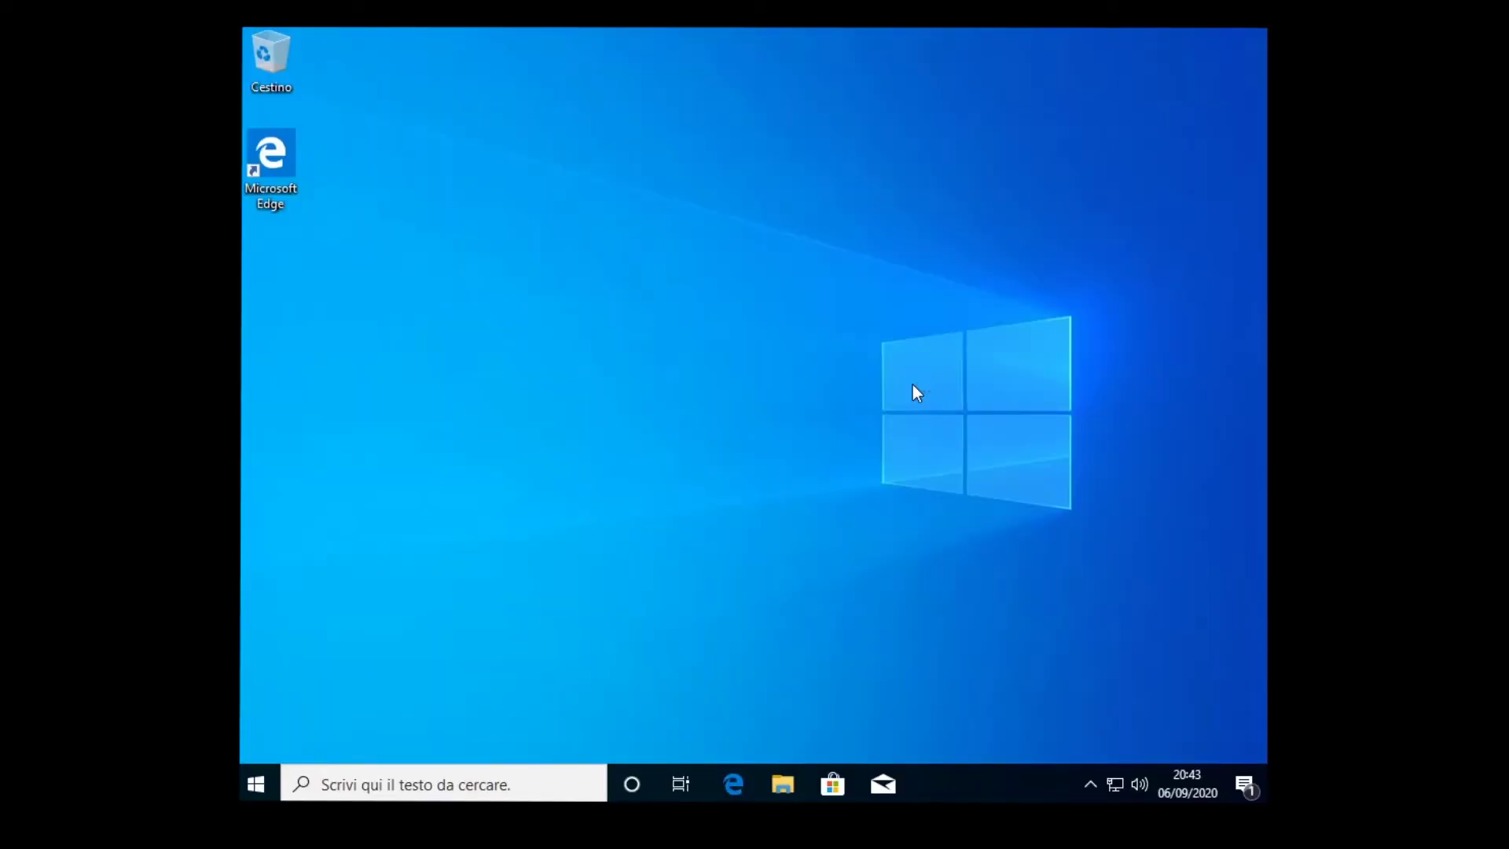
Step: Open Gestione disco in Gestione computer and examine the Windows (C:) partition and the unallocated space on Disco 0
left_click(262, 780)
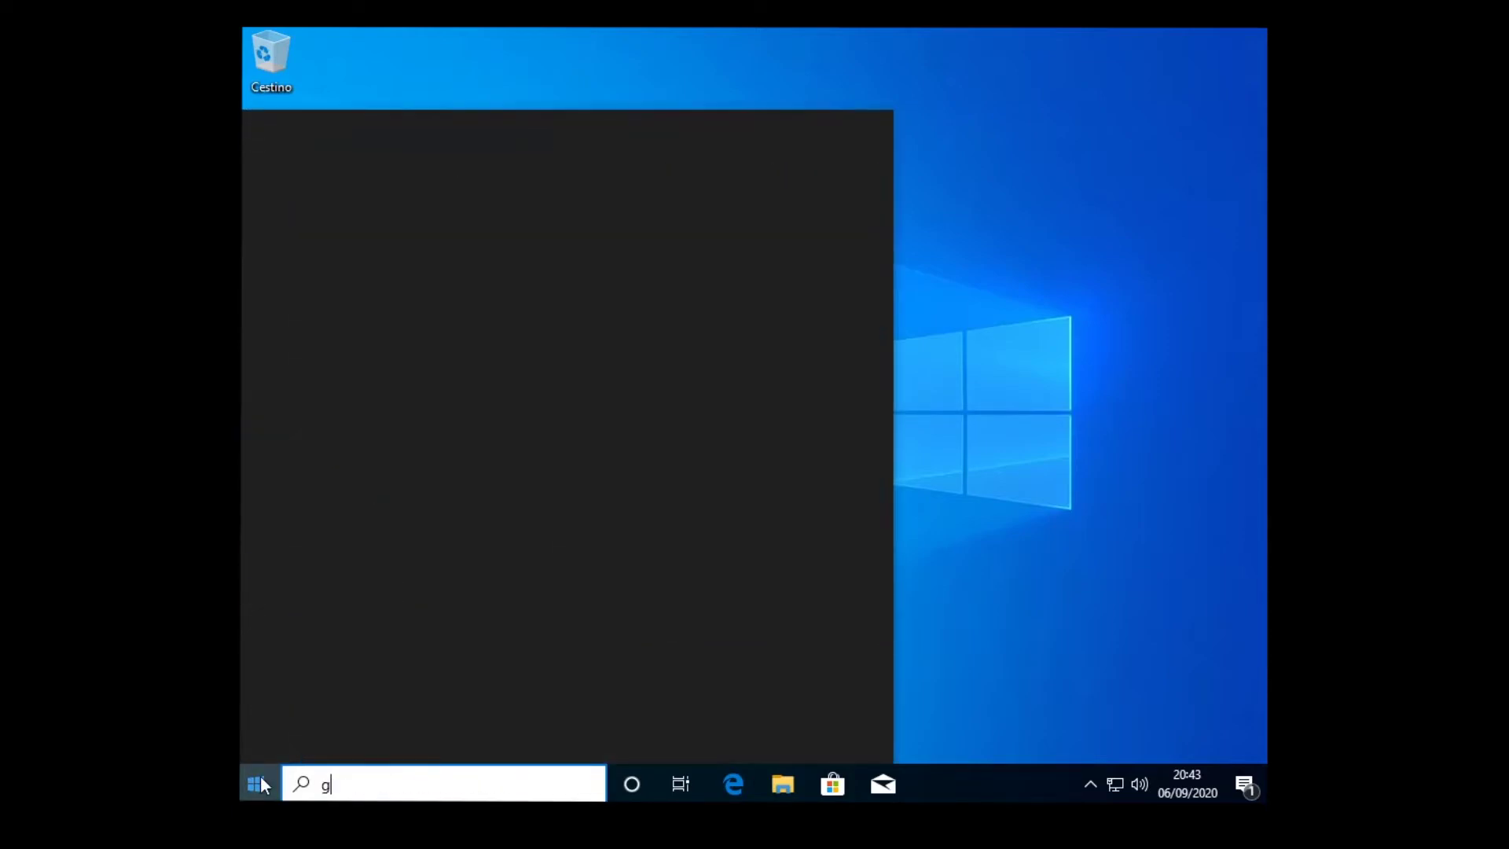
type("gest")
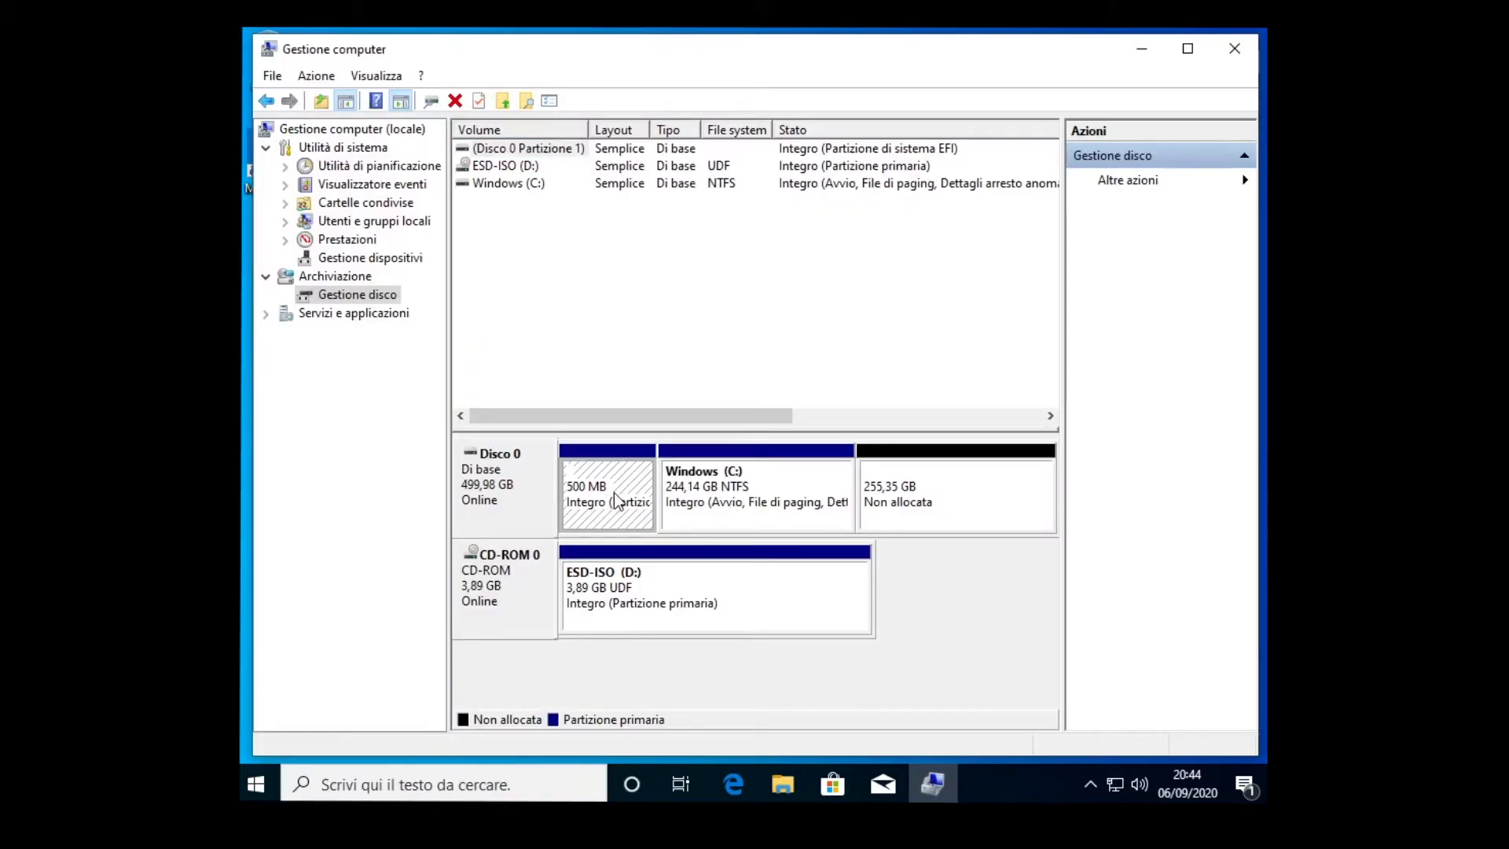
left_click(778, 519)
left_click(935, 523)
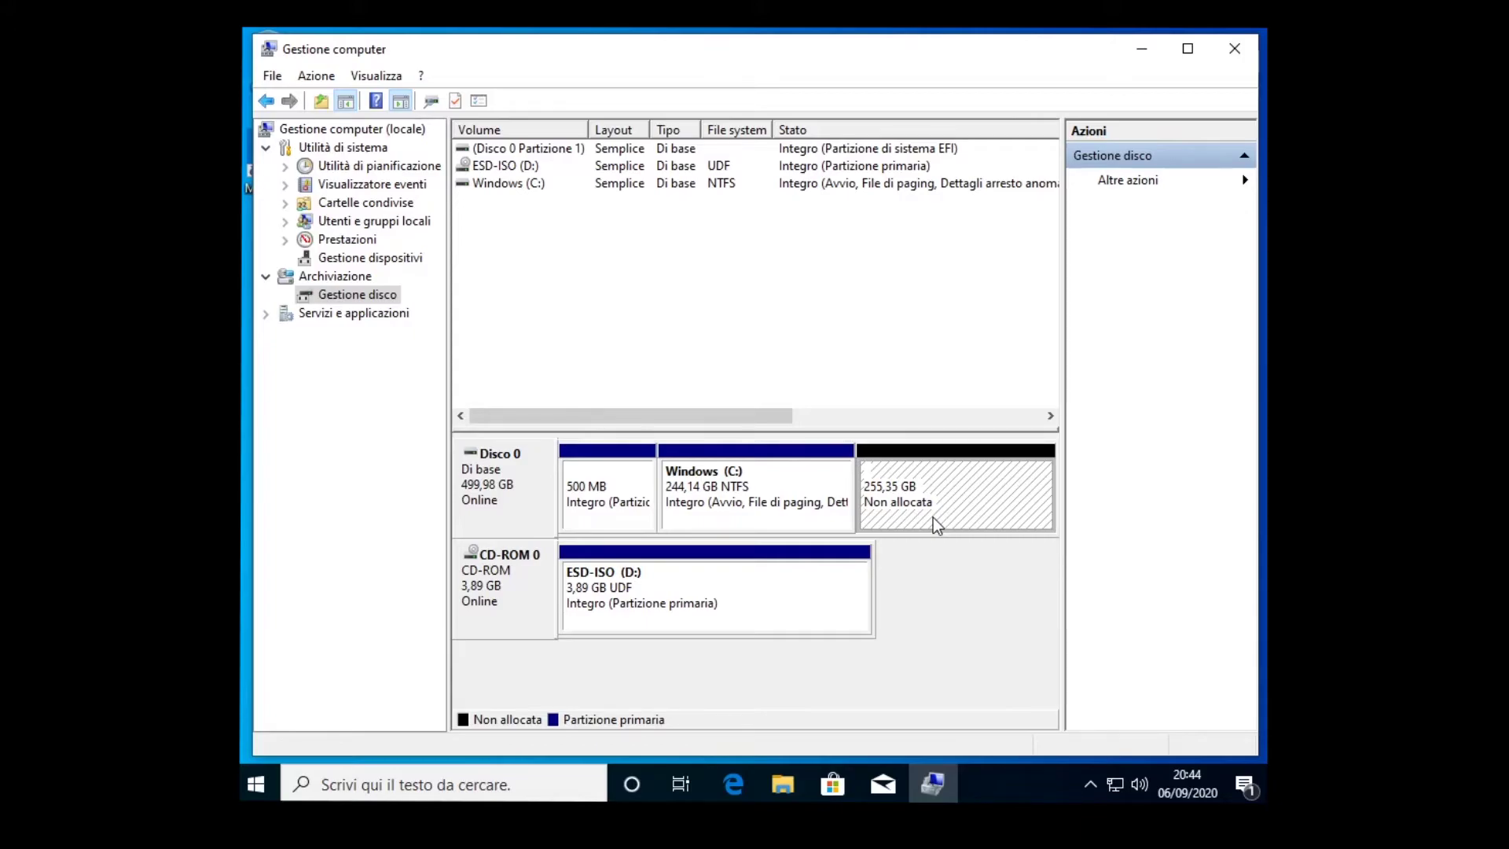
key("alt+F4")
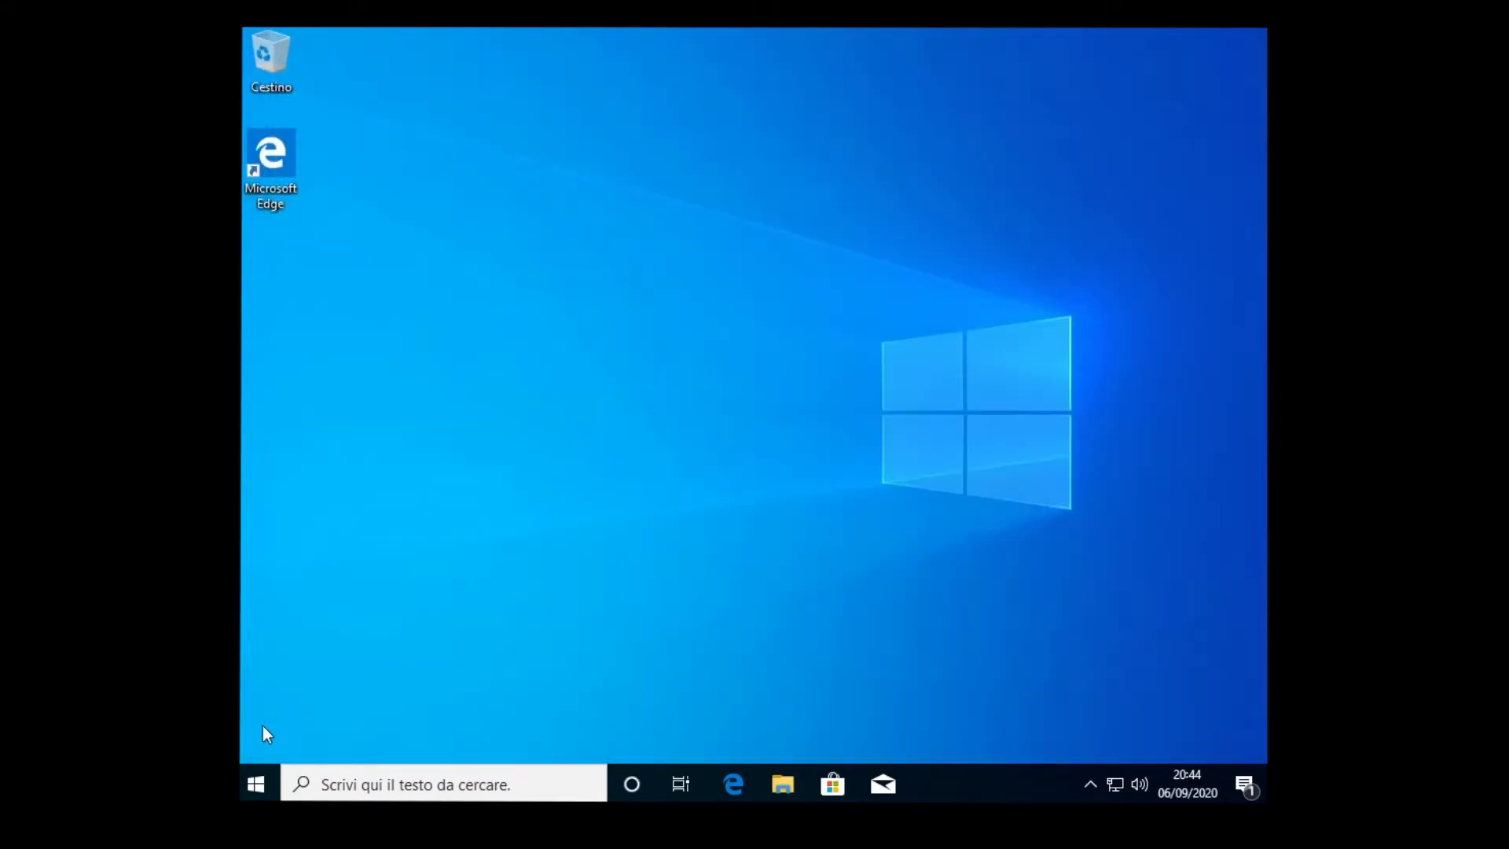
Step: Shut down the Windows system
left_click(241, 789)
left_click(264, 752)
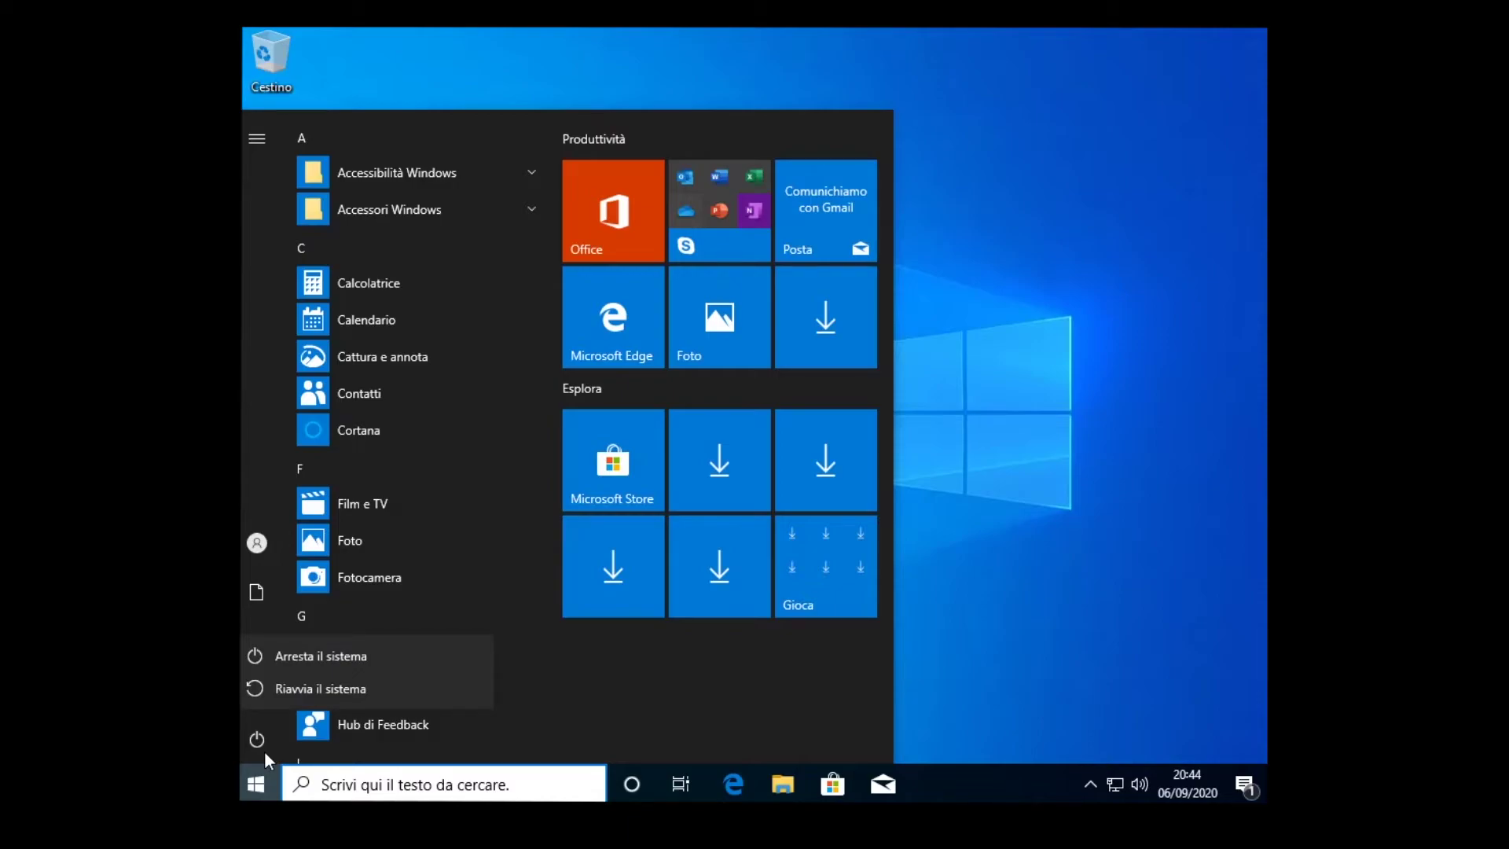
left_click(334, 657)
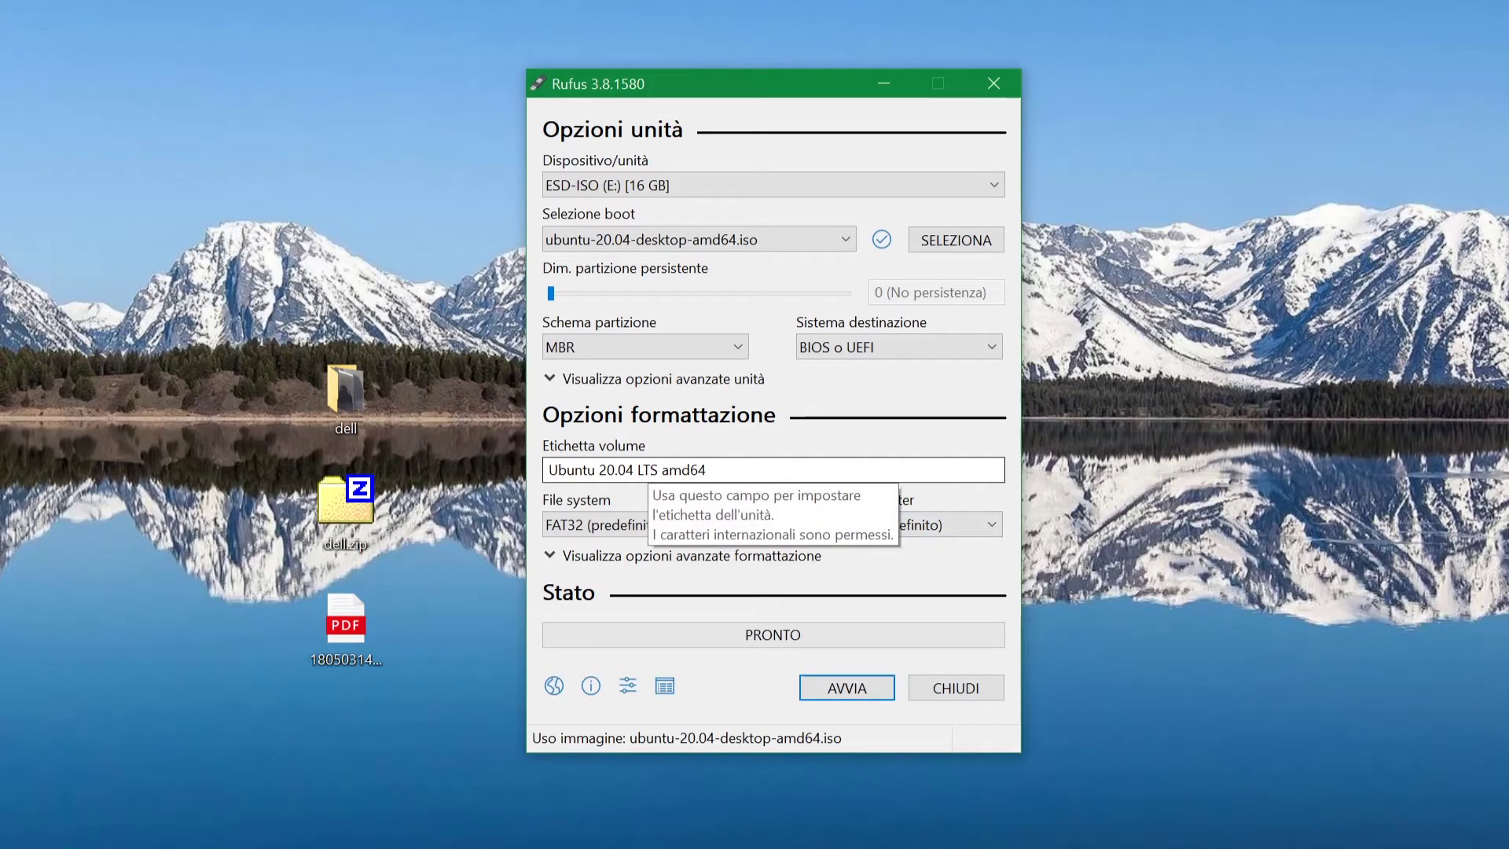
Step: In Rufus, write ubuntu-20.04-desktop-amd64.iso to the ESD-ISO (E:) drive in ISO image mode, accepting the erasure of its data
left_click(867, 683)
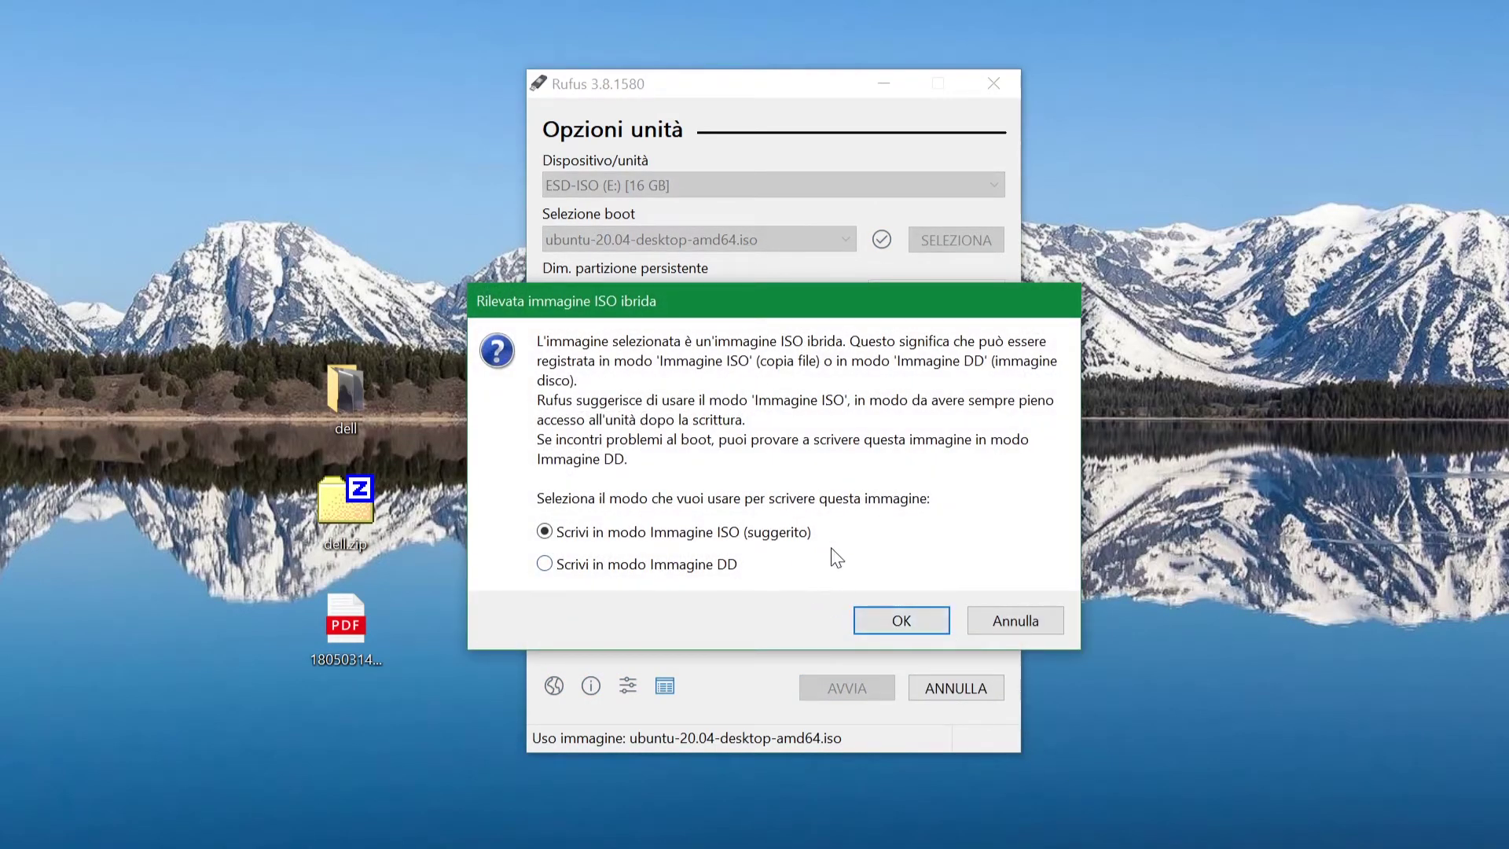
left_click(920, 621)
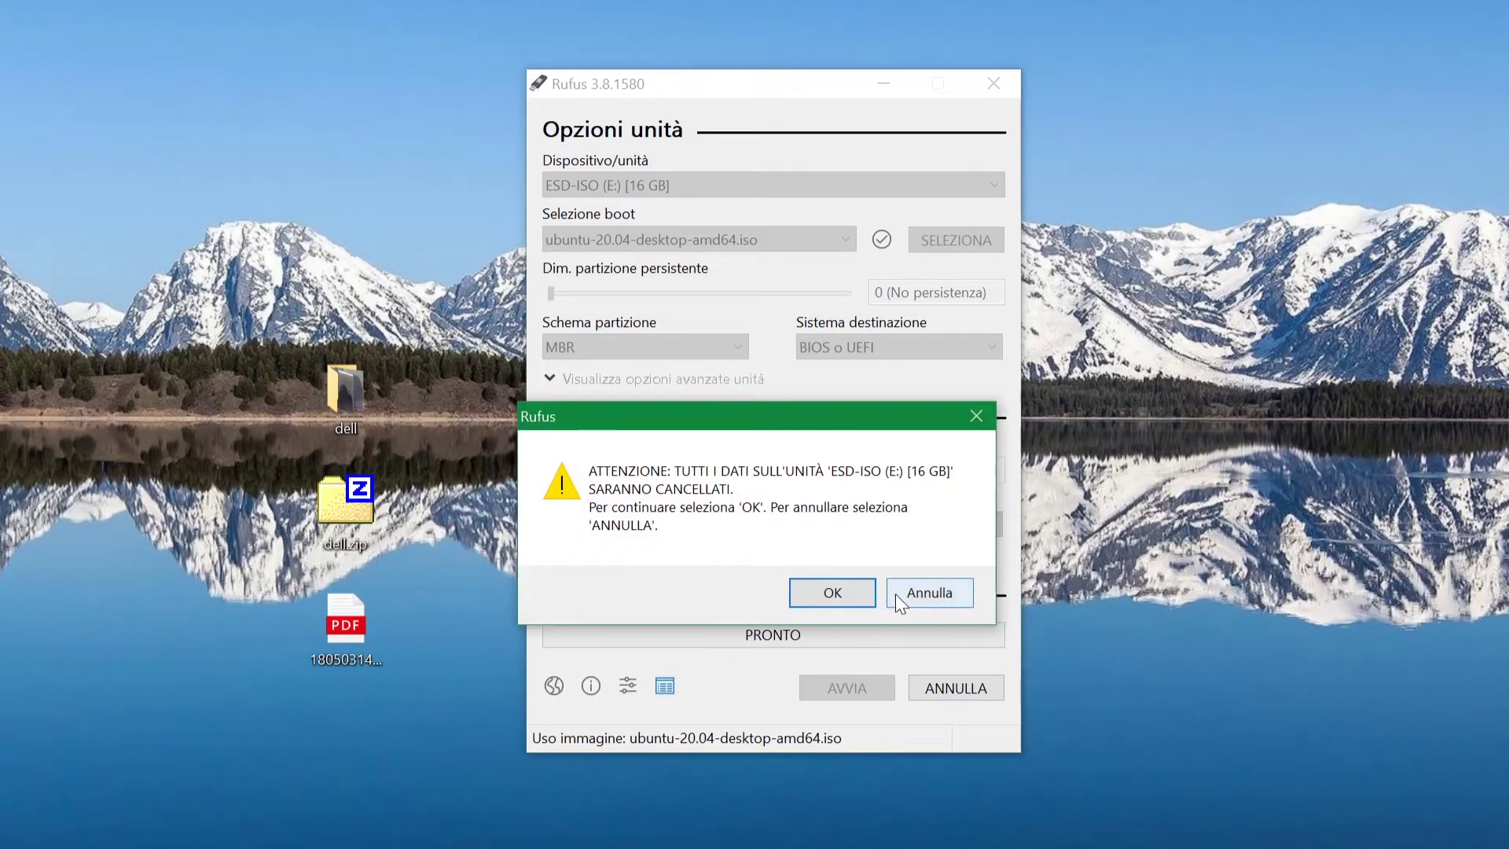
key("Return")
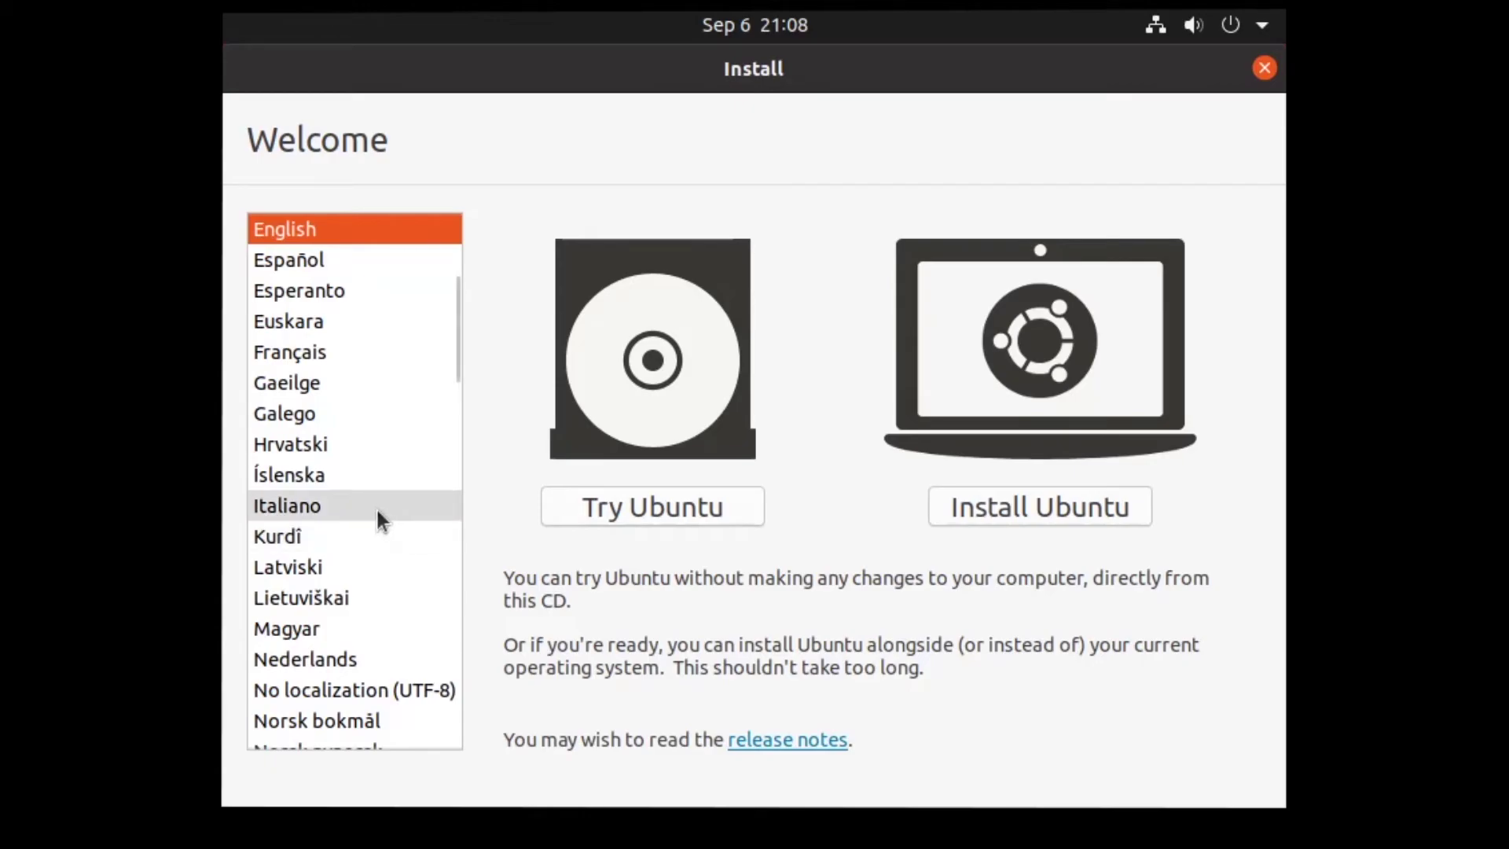
Step: In the Ubuntu installer, start the installation in Italiano and accept the Italian keyboard layout
left_click(375, 505)
left_click(1076, 518)
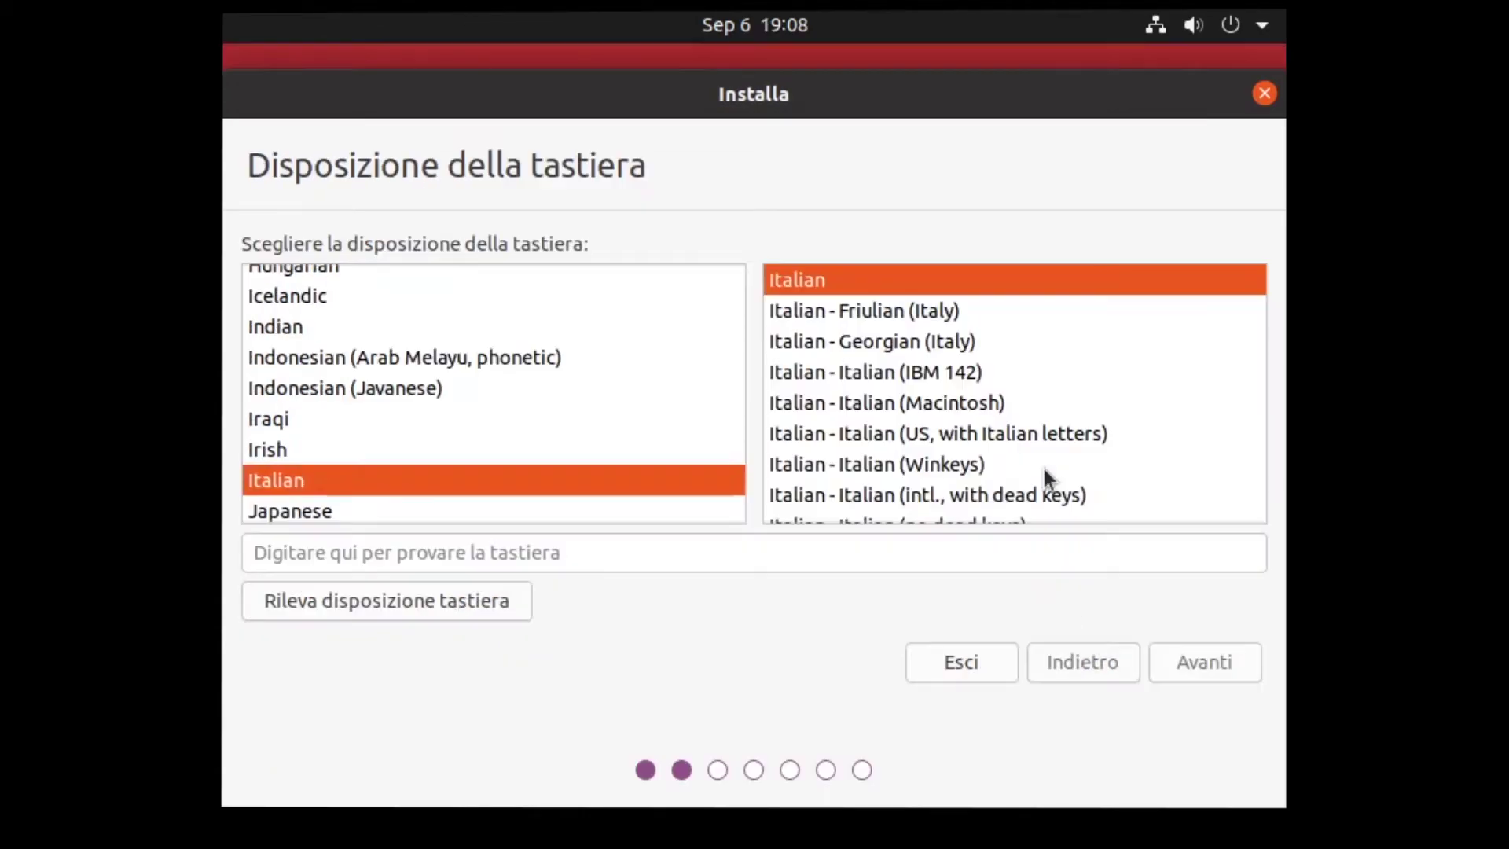
left_click(1221, 668)
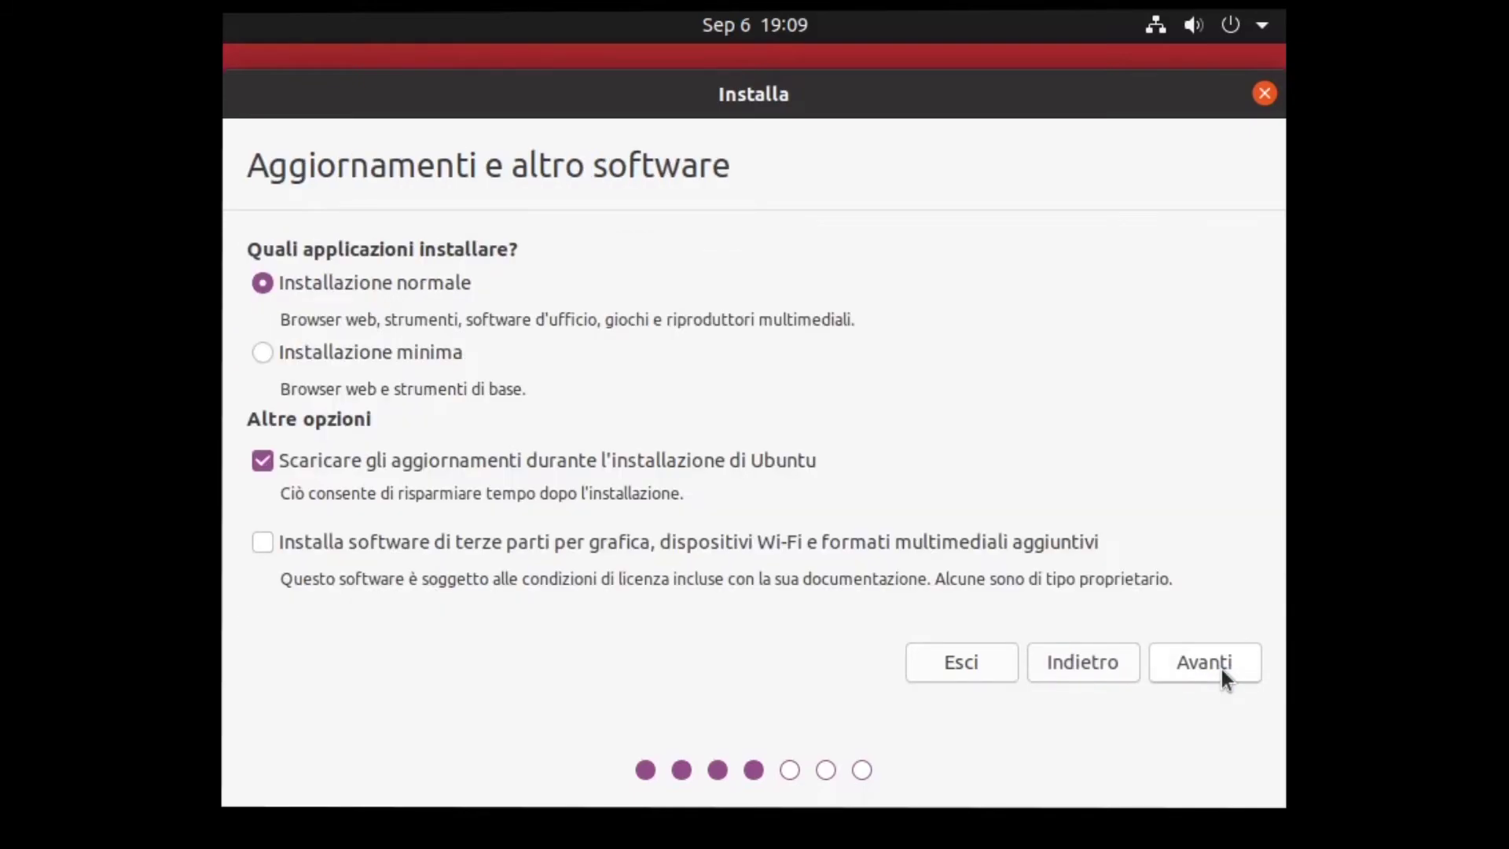
Step: Include third-party software in the normal installation and choose Altro as the installation type for manual partitioning
left_click(649, 549)
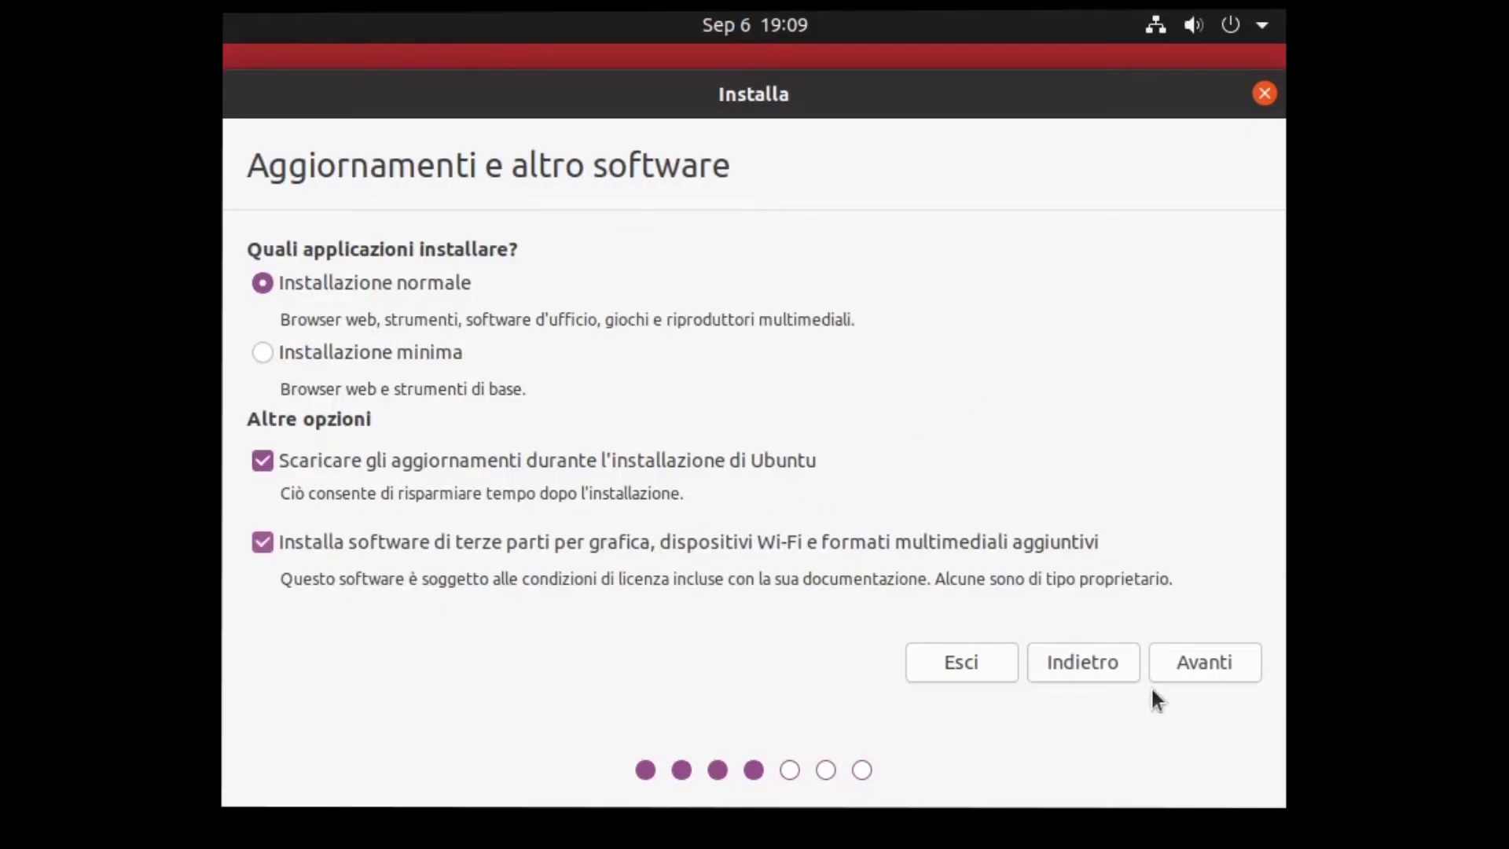
left_click(1204, 663)
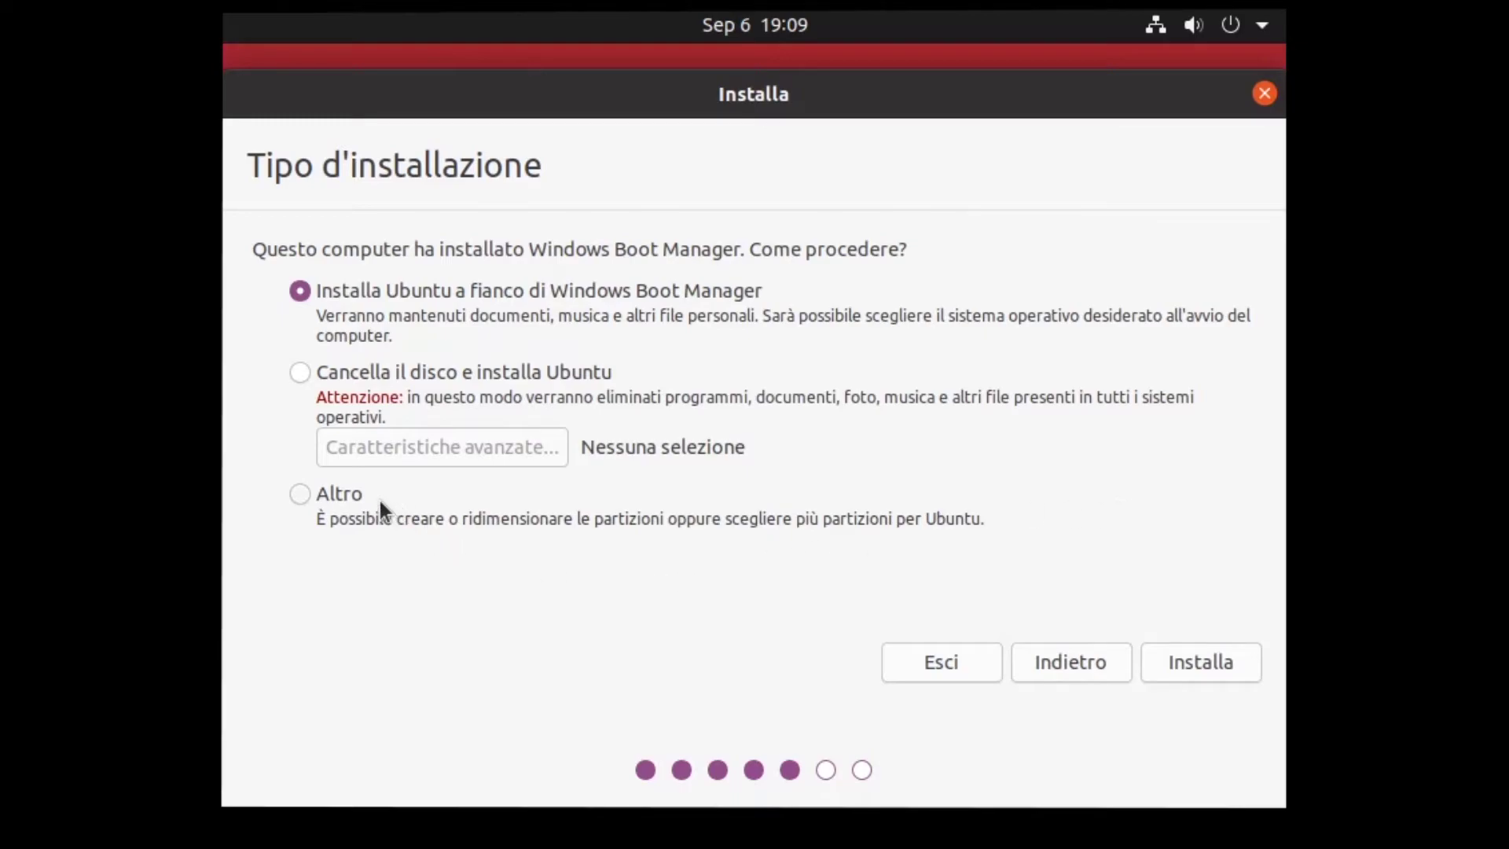
left_click(355, 494)
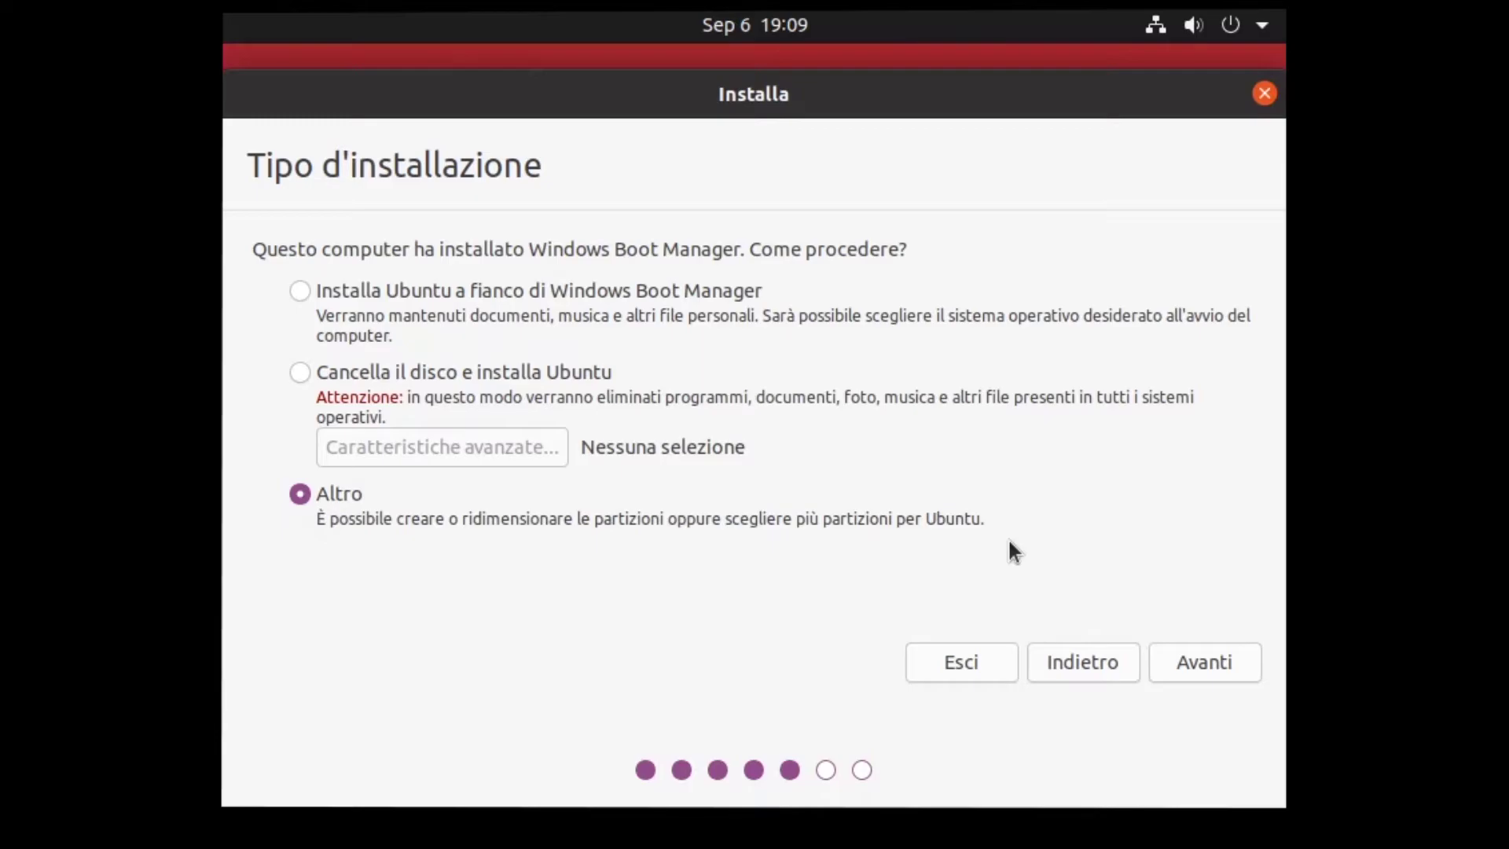
left_click(1222, 663)
Step: Create a 4096 MB logical swap partition at the end of the large free space after /dev/sda3
left_click(609, 497)
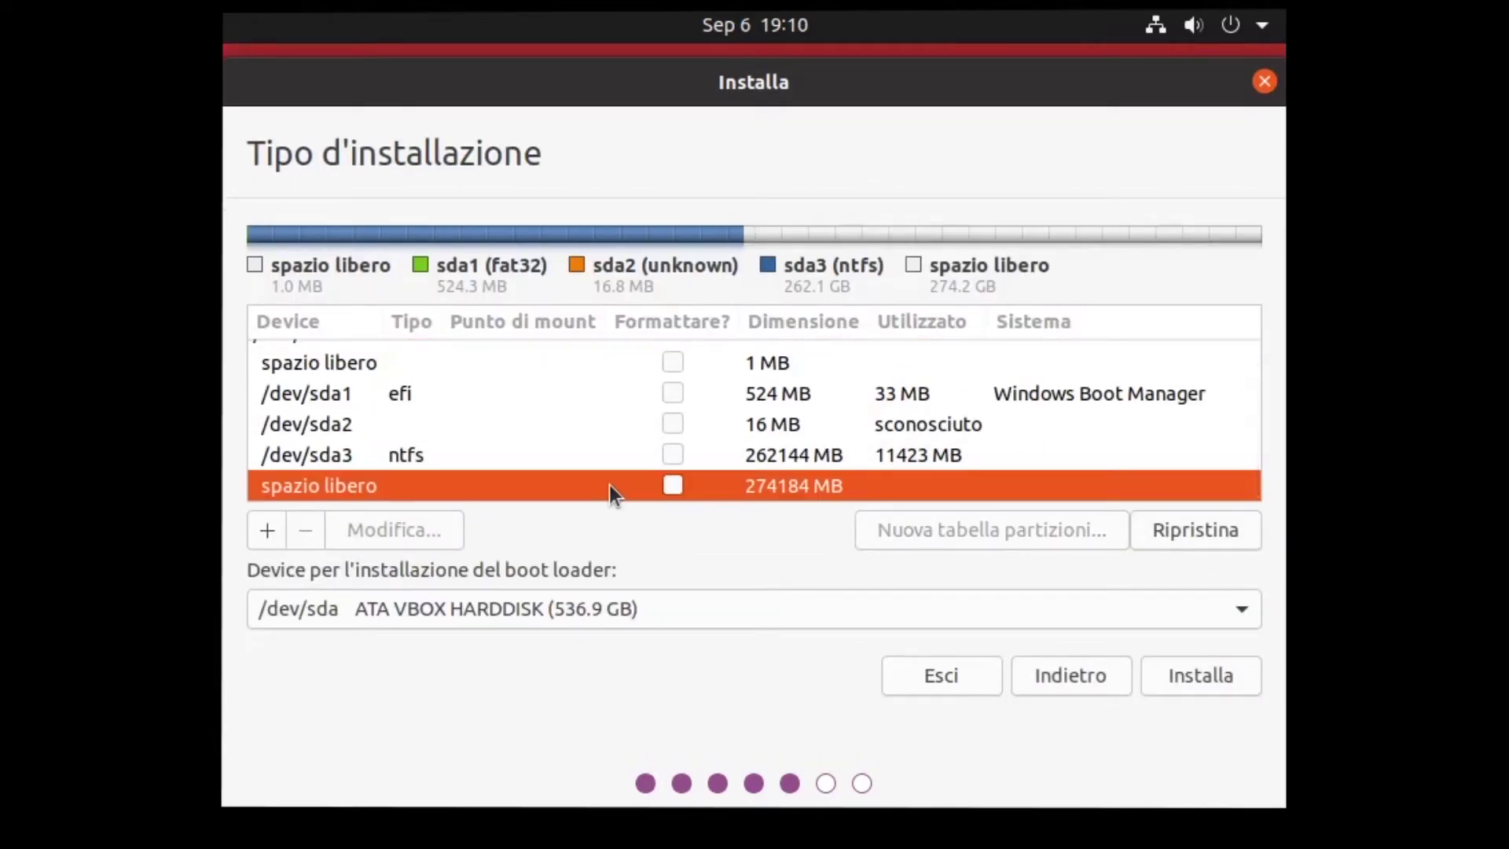
left_click(277, 542)
left_click(806, 368)
left_click(886, 445)
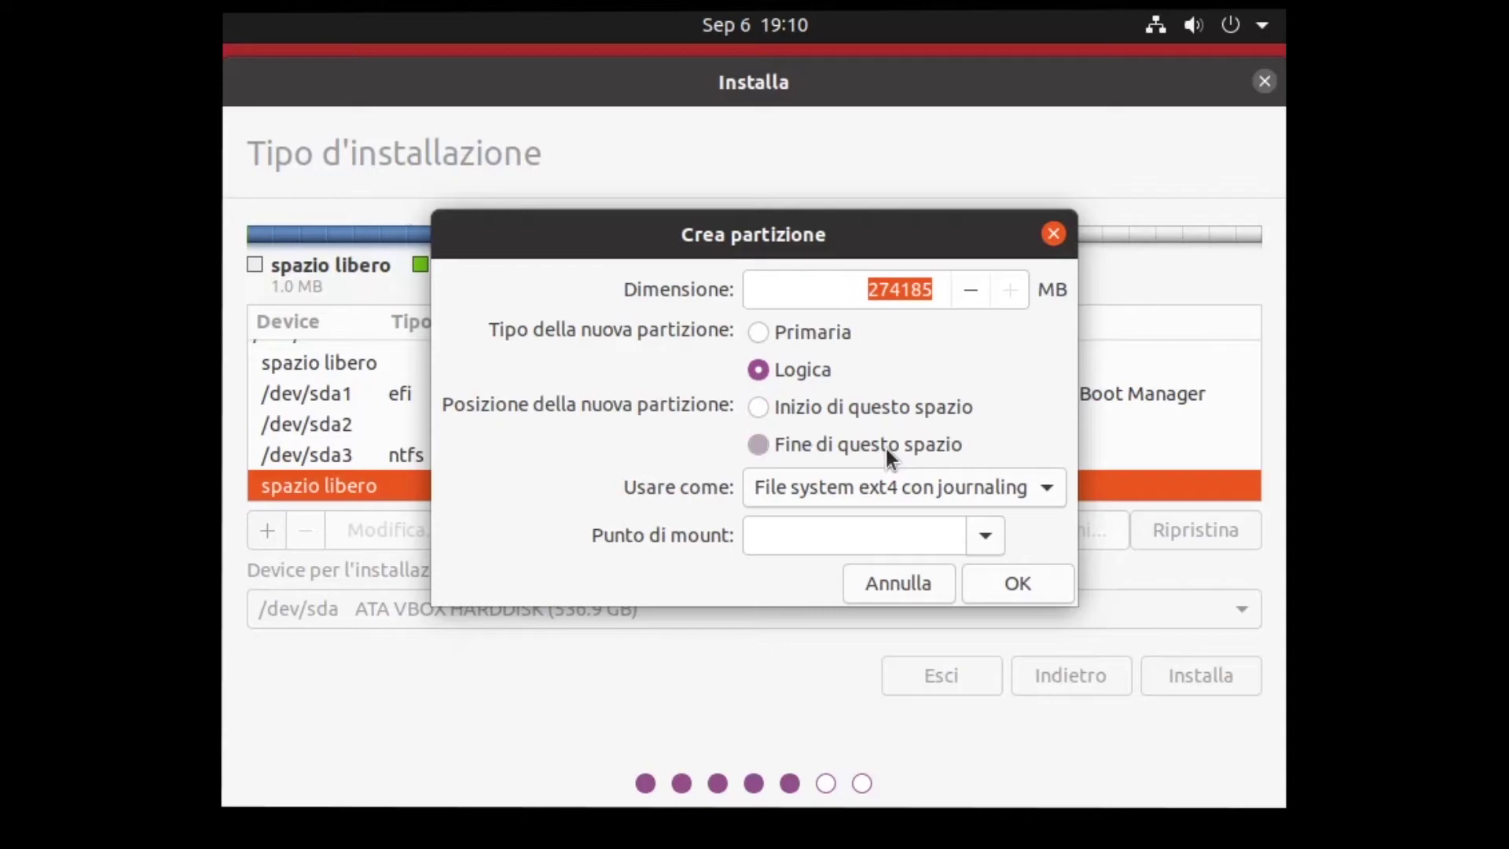
left_click(1043, 488)
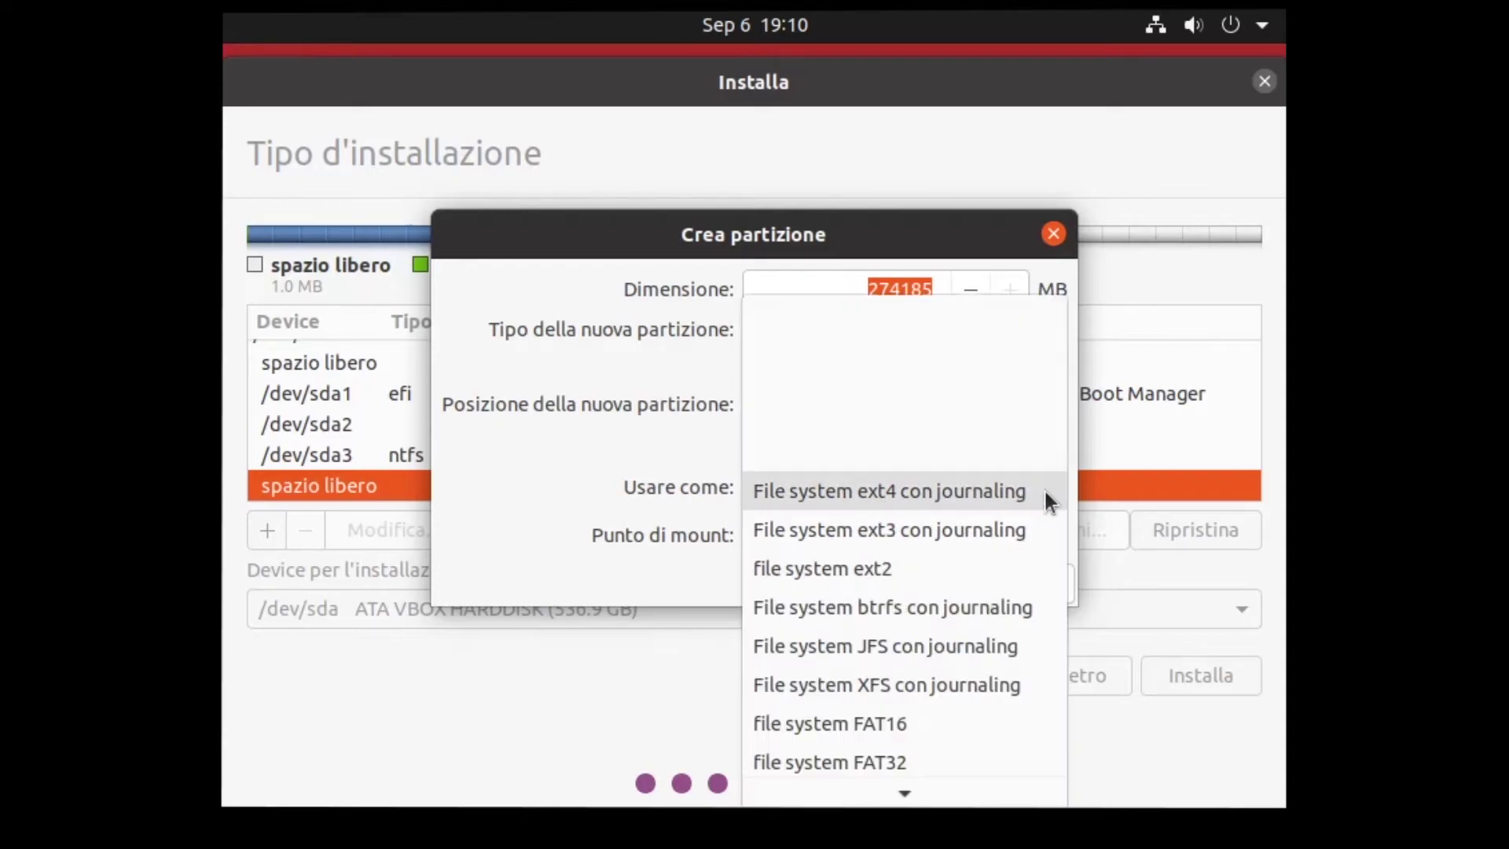
scroll(958, 592, "down", 1)
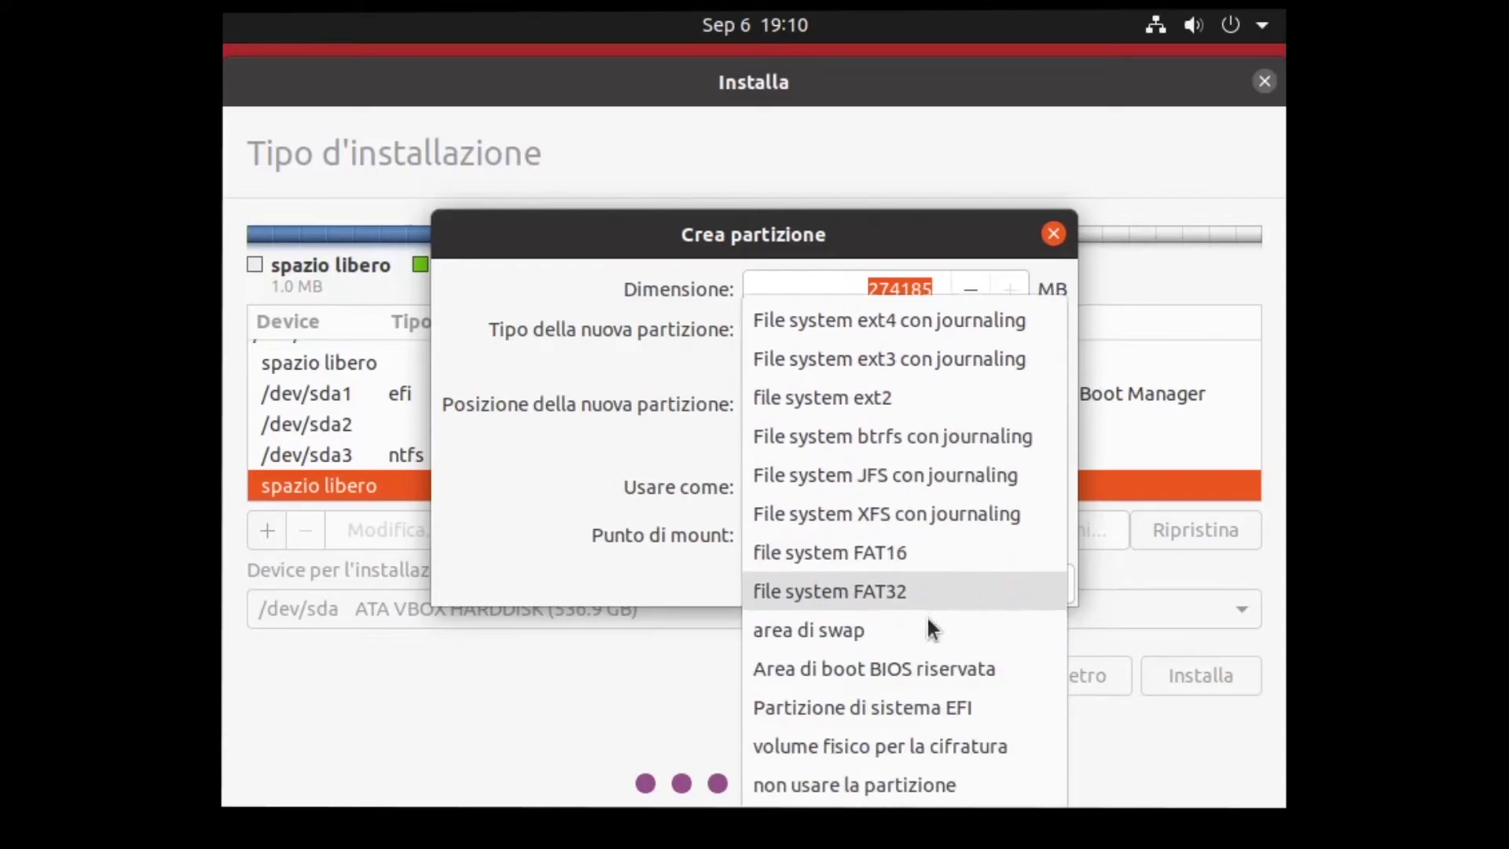
left_click(903, 622)
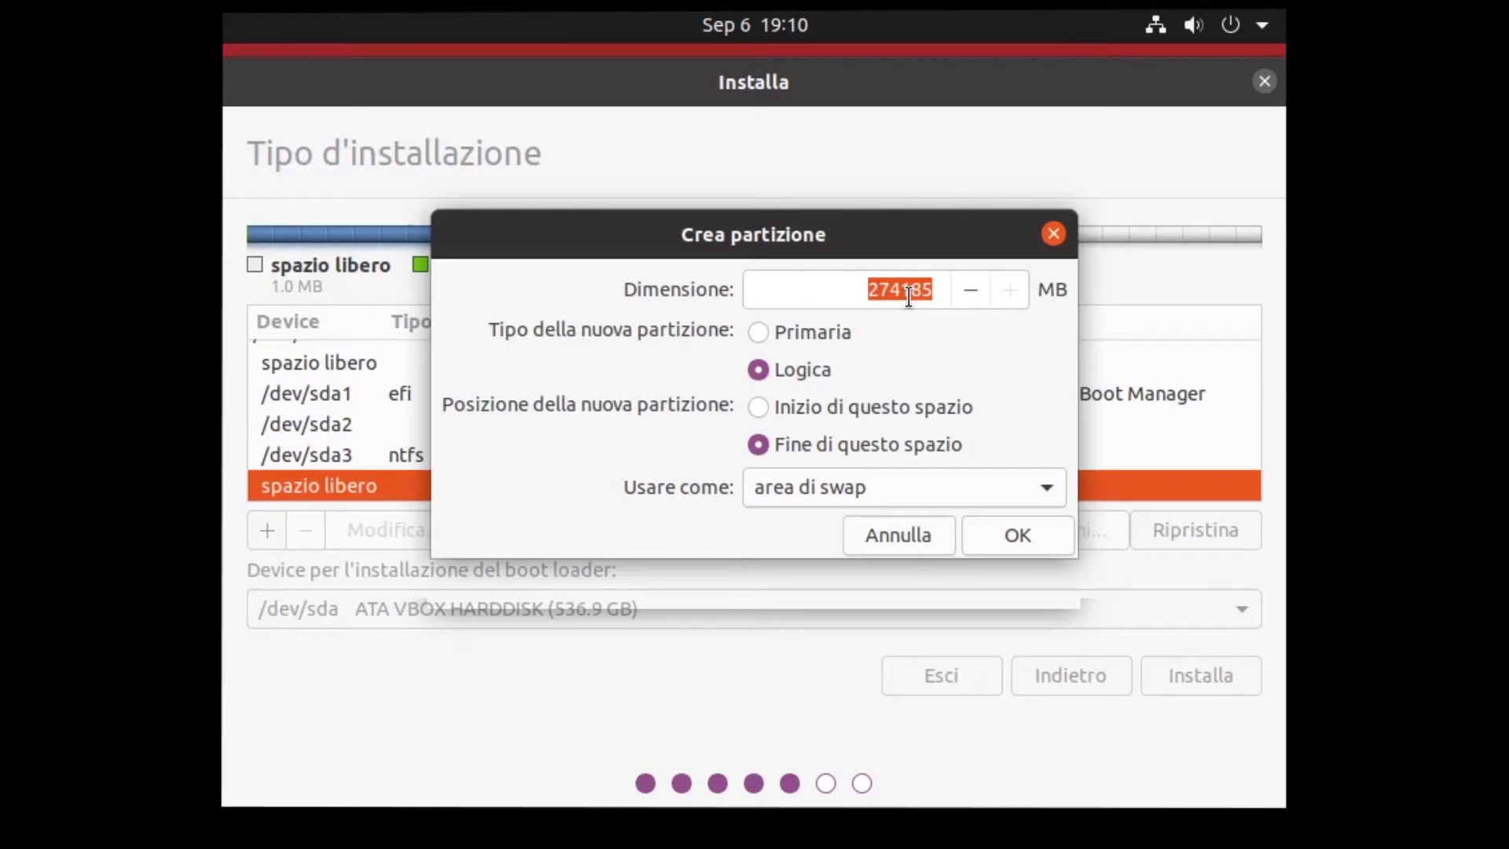
key("Home")
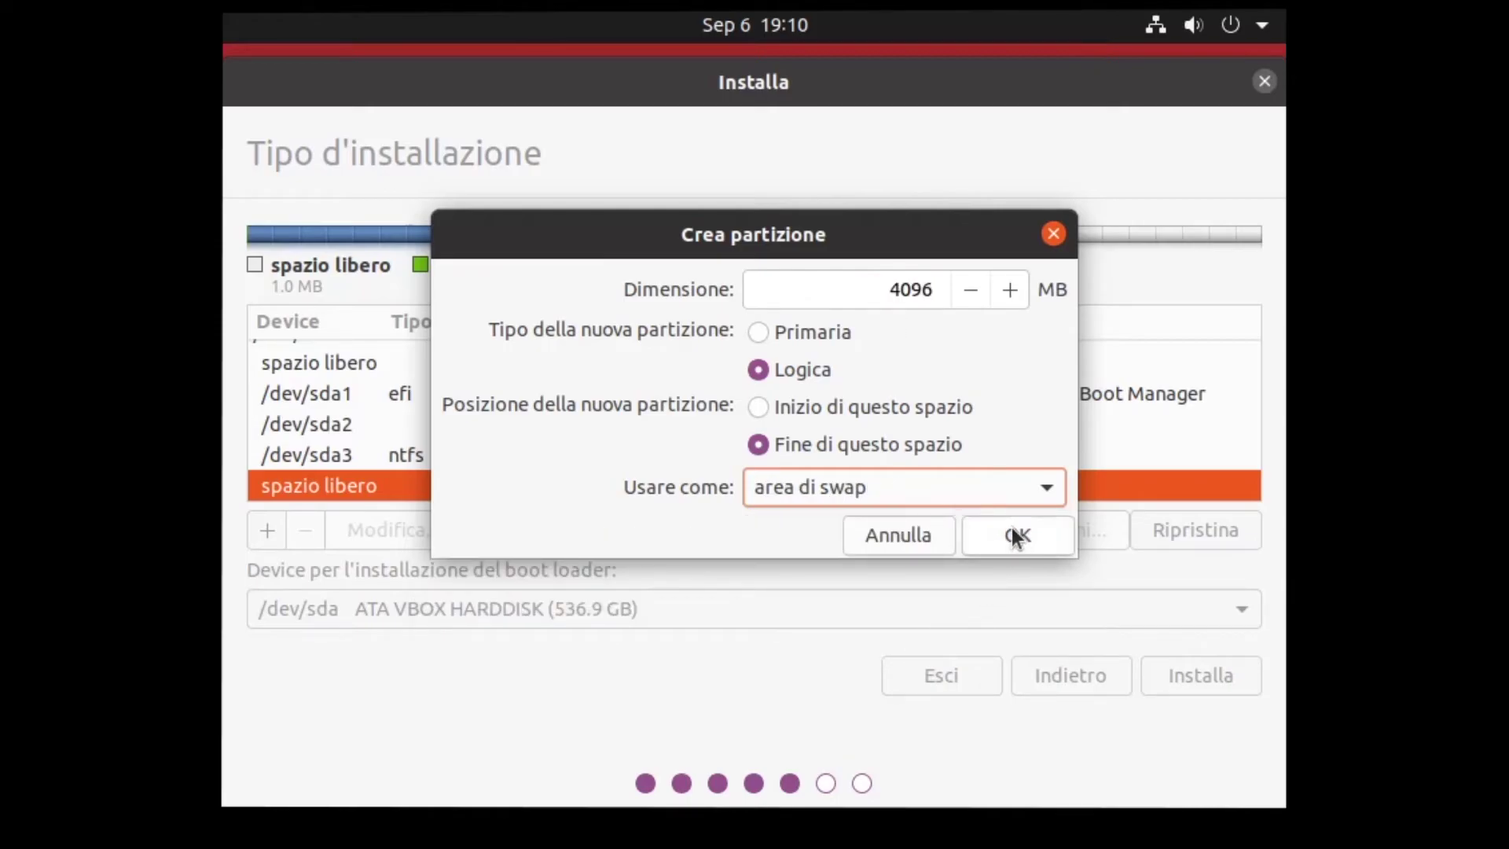
left_click(1016, 537)
Step: Create a primary ext4 partition with mount point / using all of the large free space after /dev/sda3
left_click(386, 428)
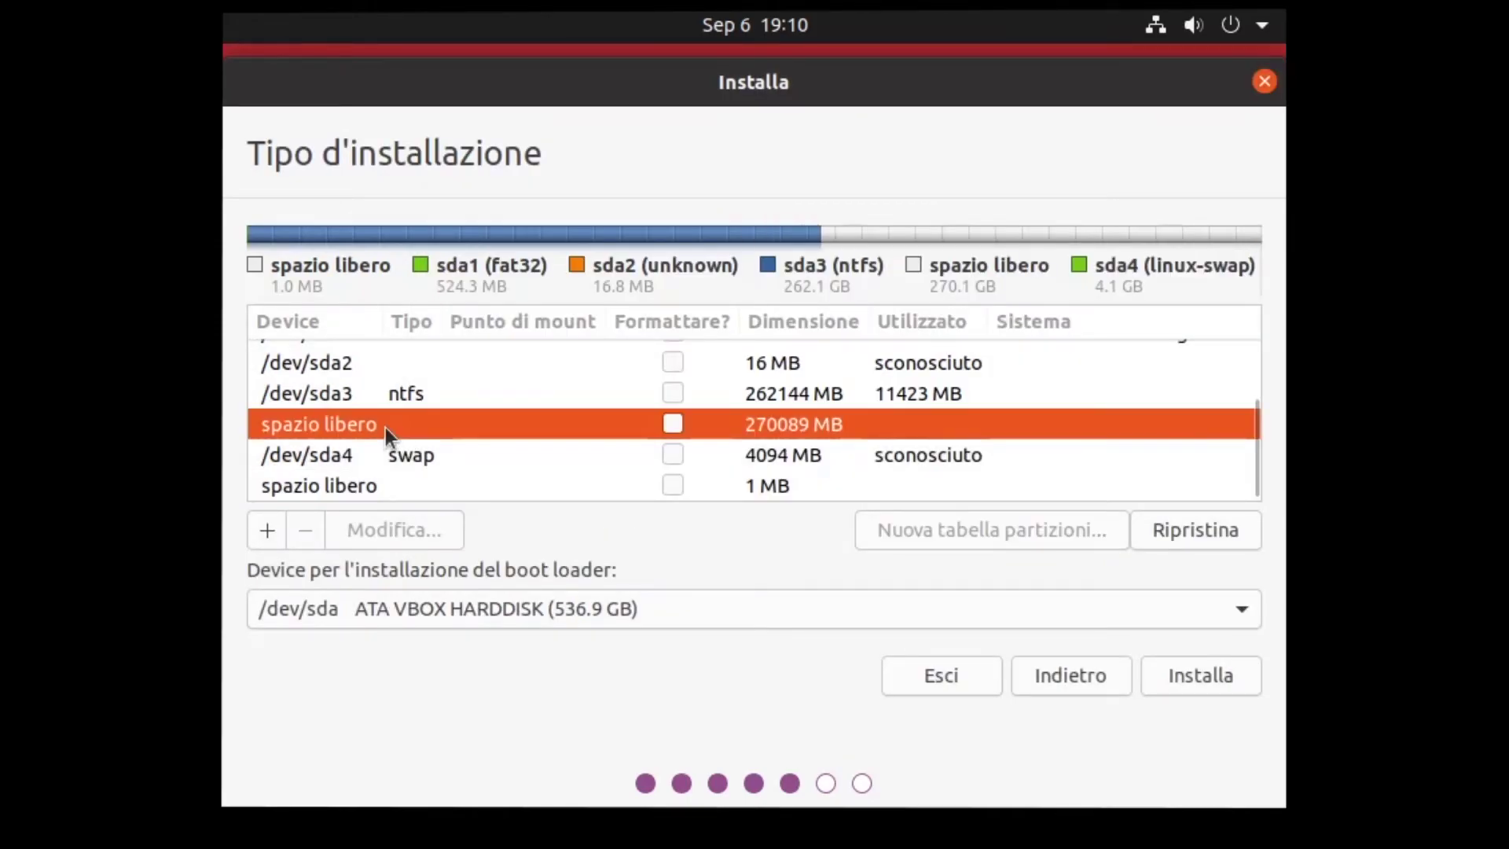
left_click(272, 529)
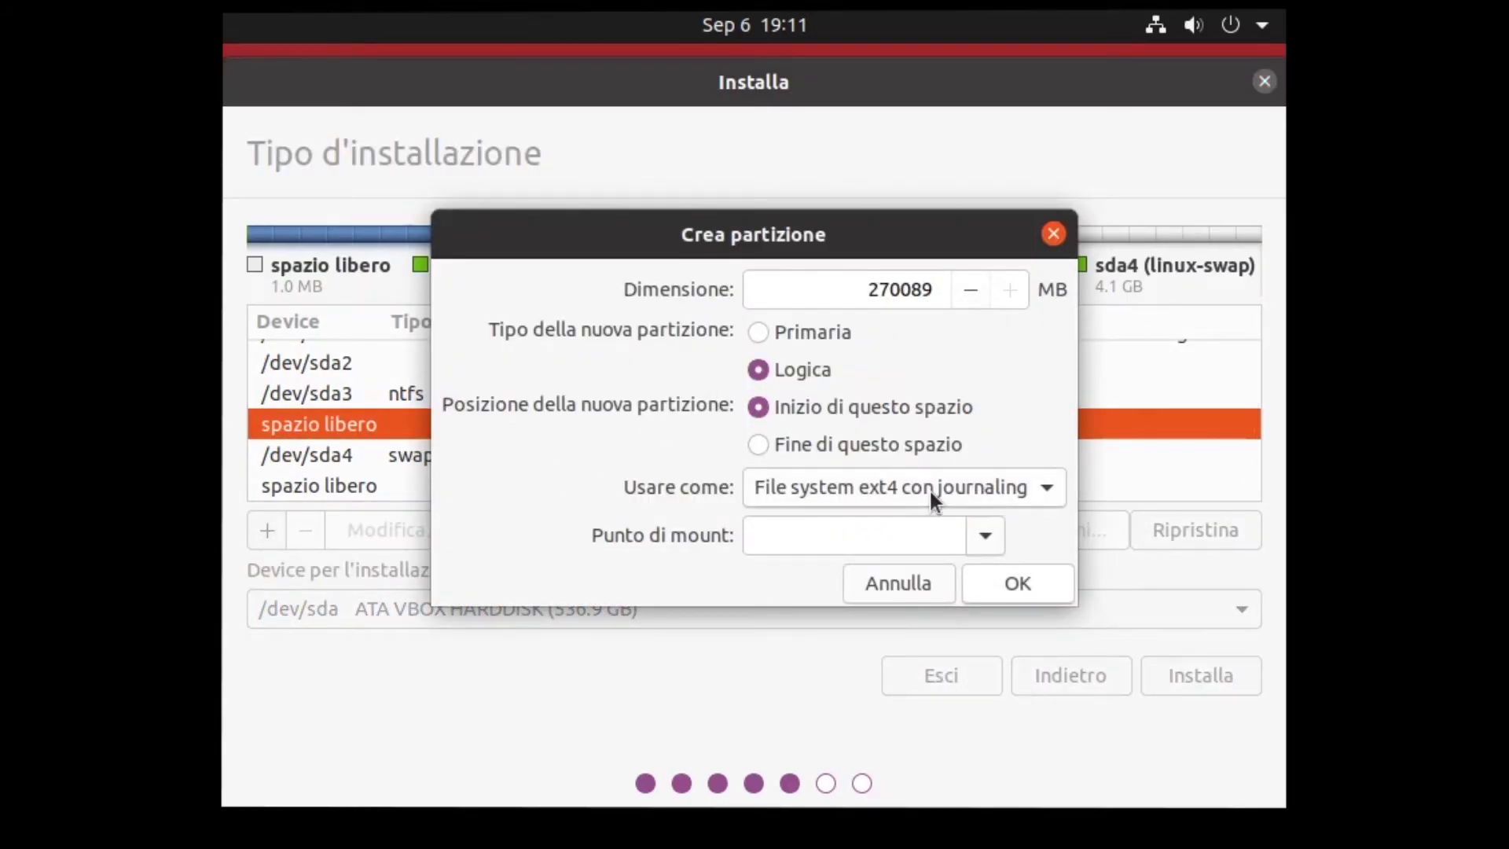
left_click(984, 533)
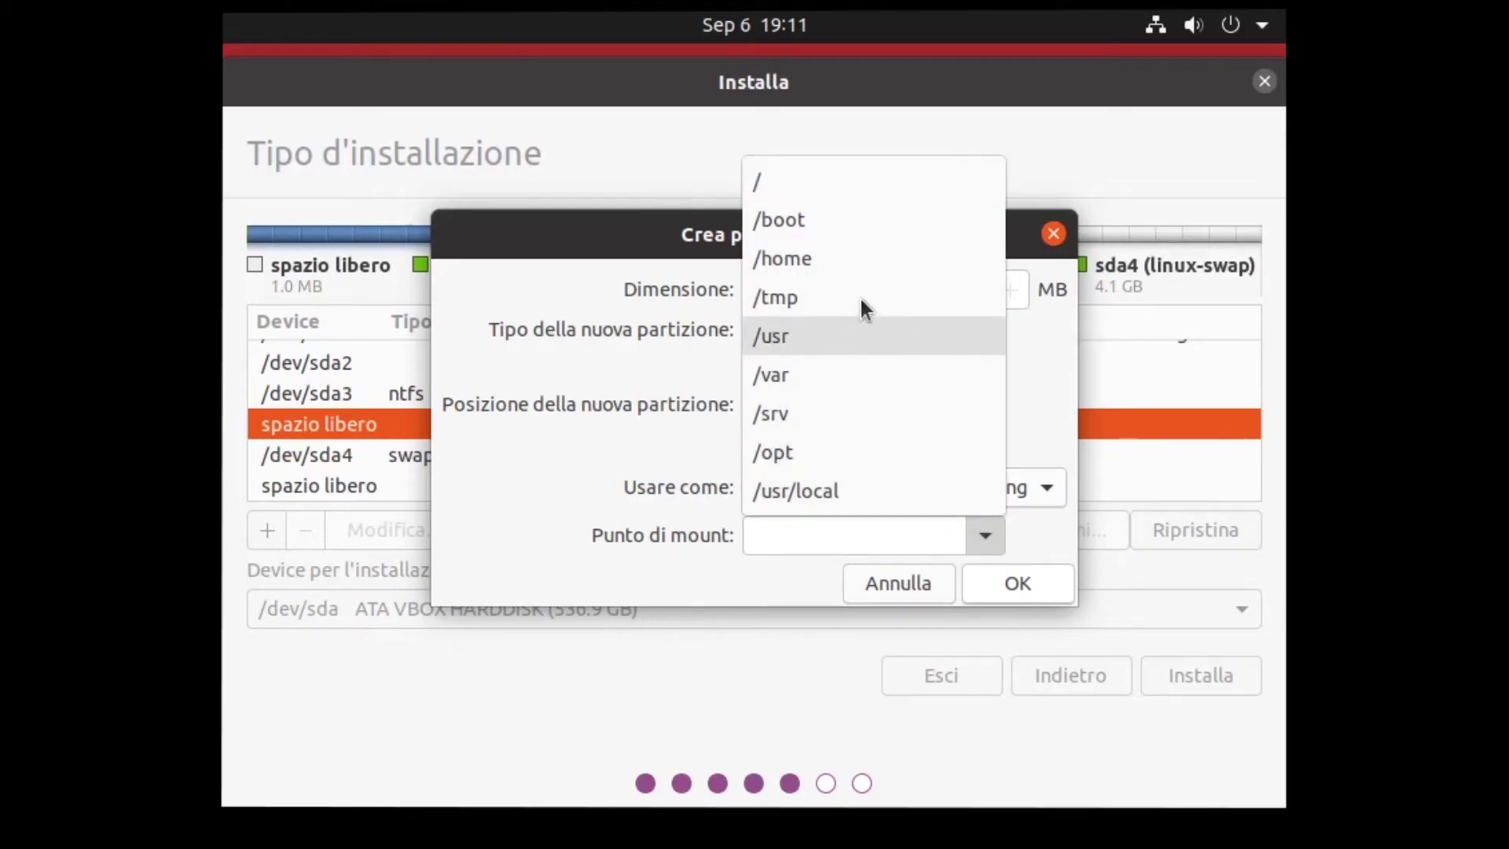
left_click(759, 184)
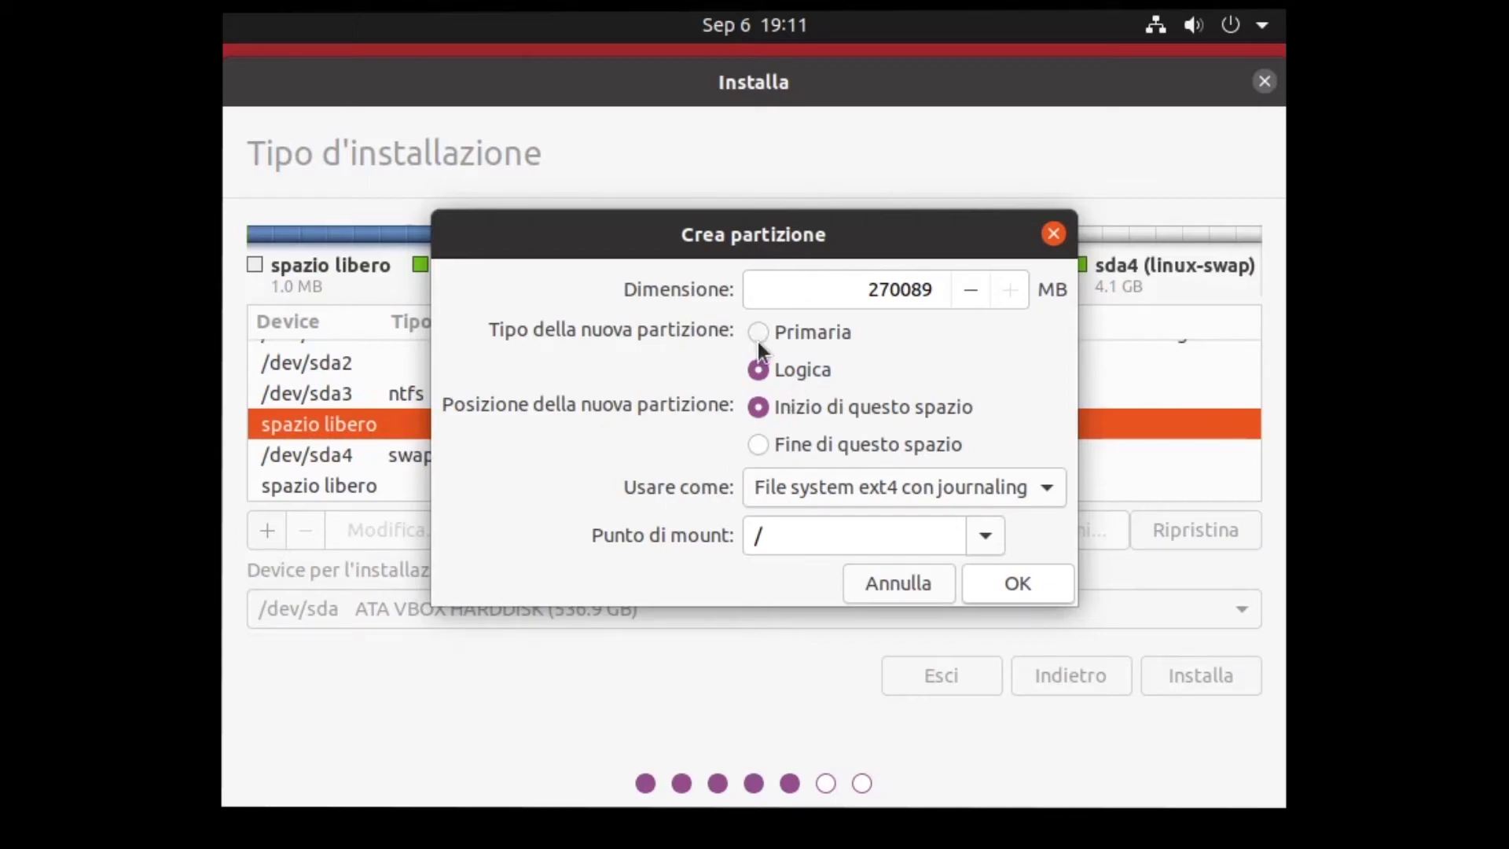
left_click(784, 331)
left_click(1019, 586)
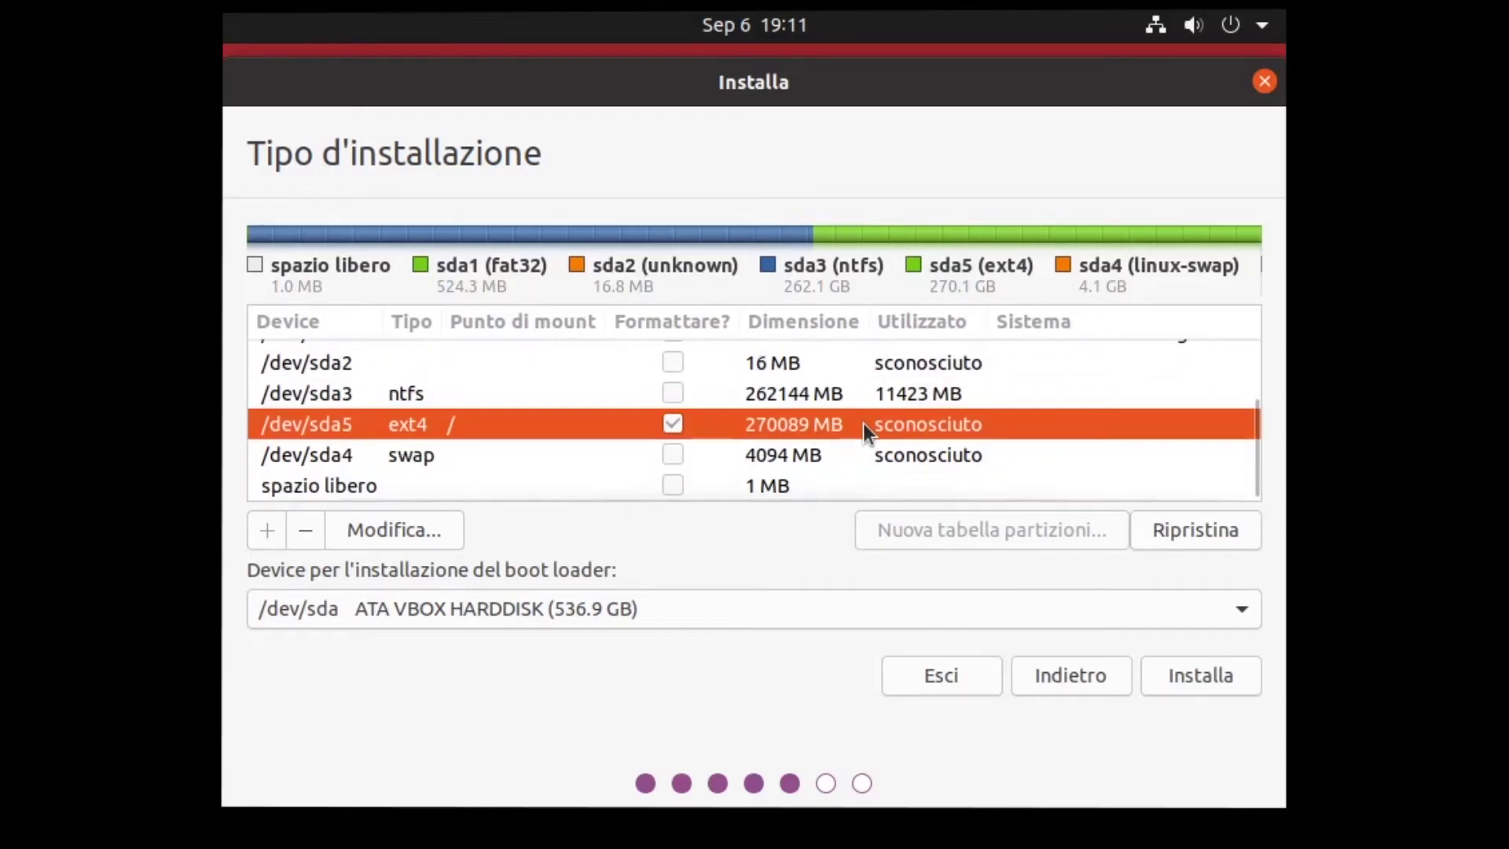
Step: Start the installation, approve writing the partition changes to disk, and accept Rome as the location
left_click(1193, 675)
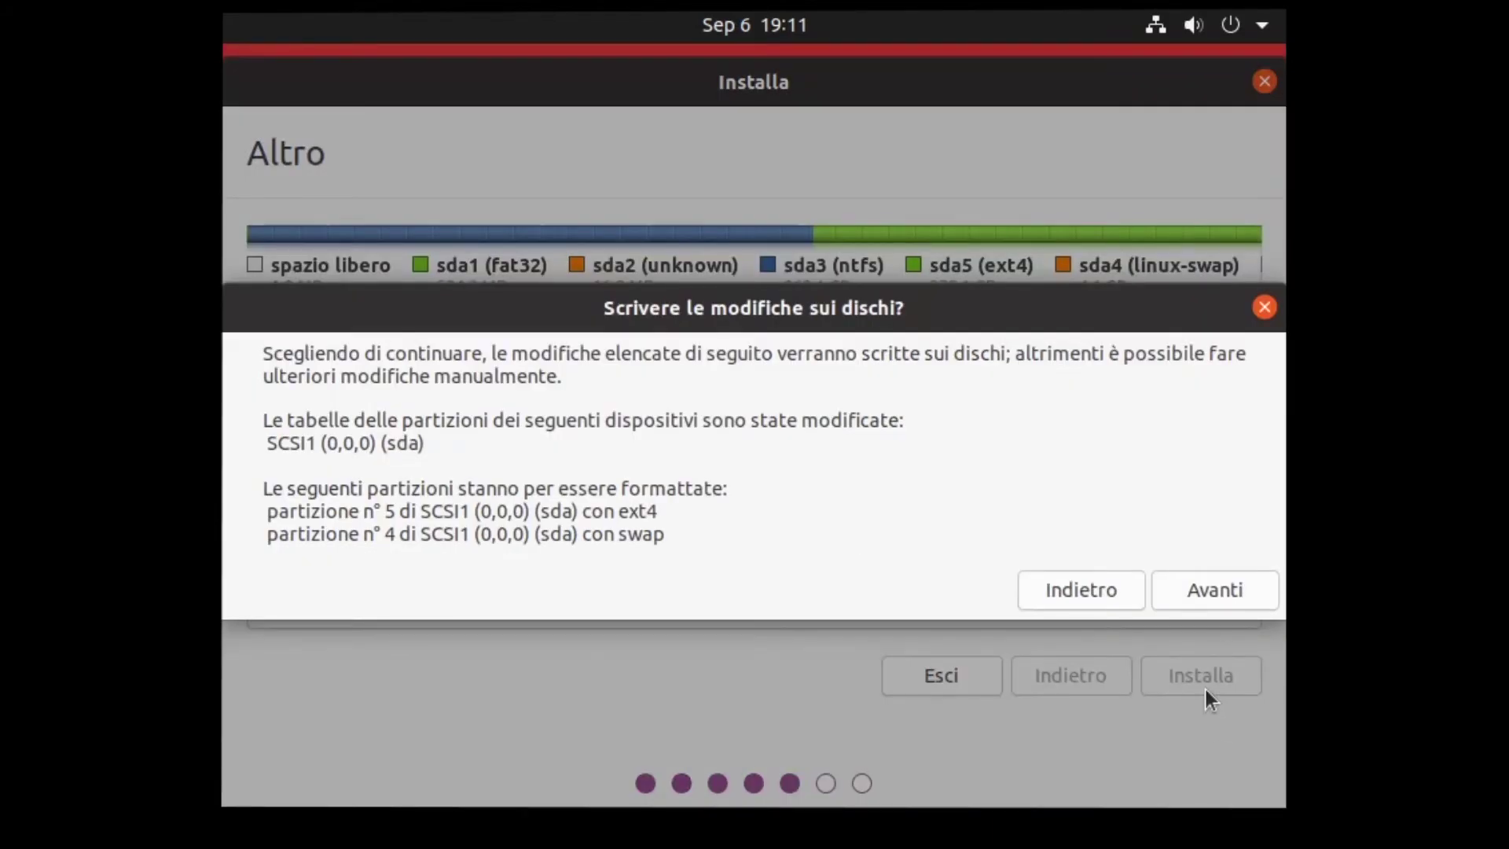
left_click(1216, 590)
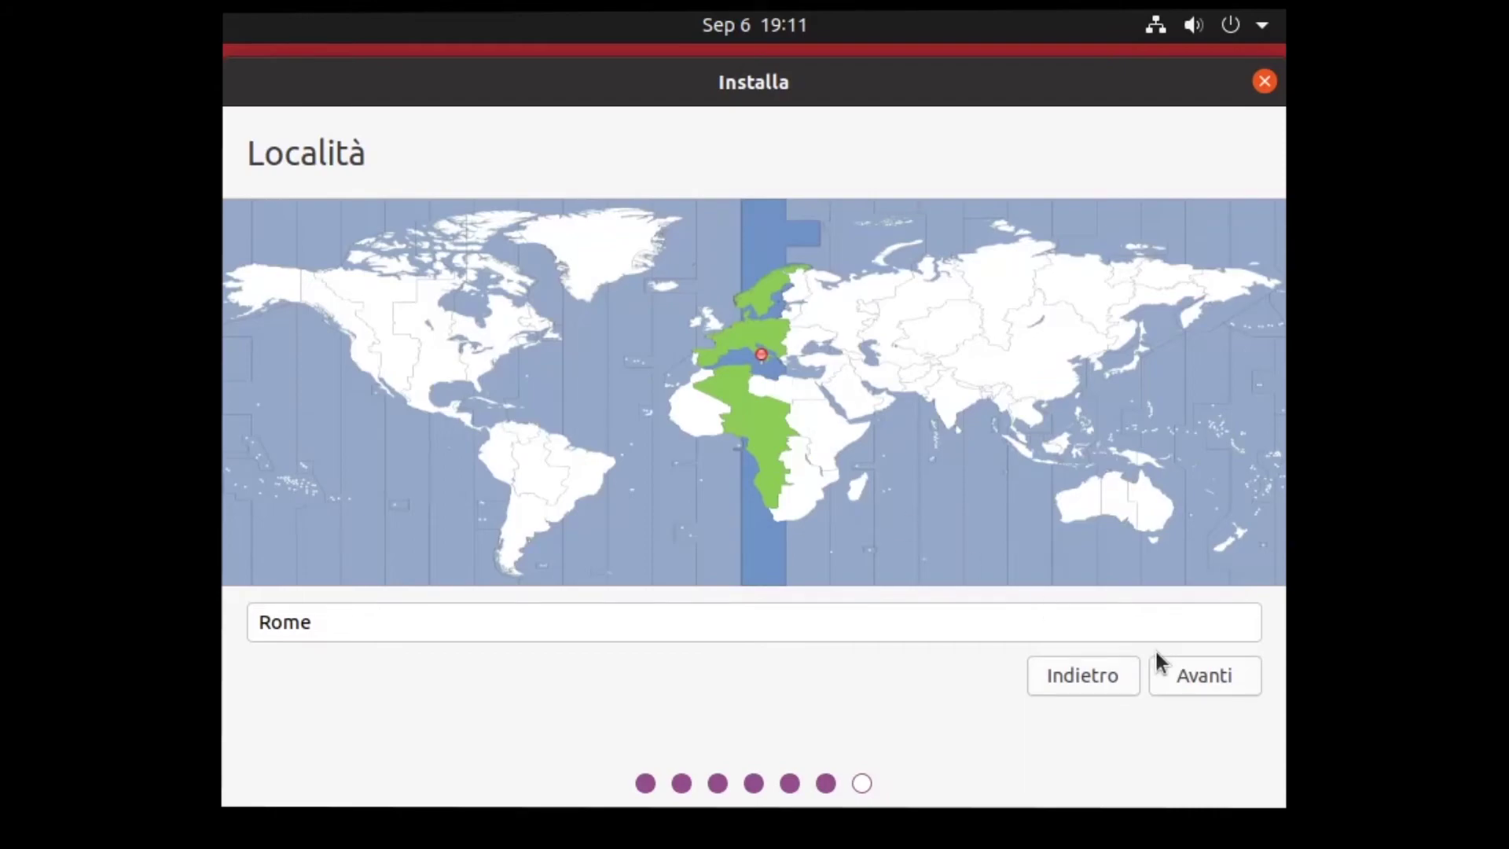
left_click(1193, 678)
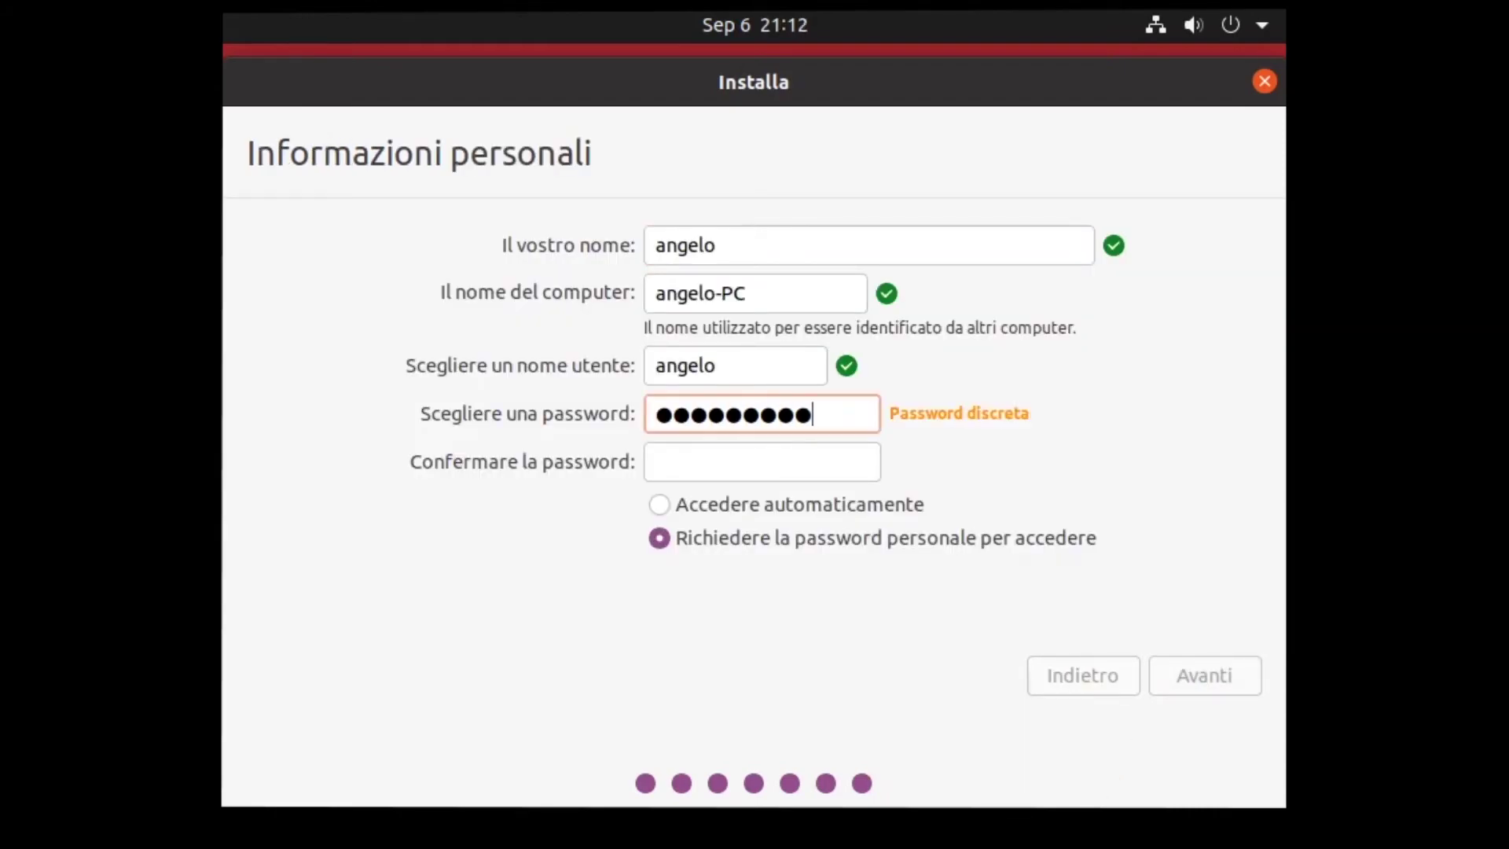
Step: Enter and confirm the account password with login required, let the installation complete, and restart the computer
type("****")
key("Tab")
type("*************")
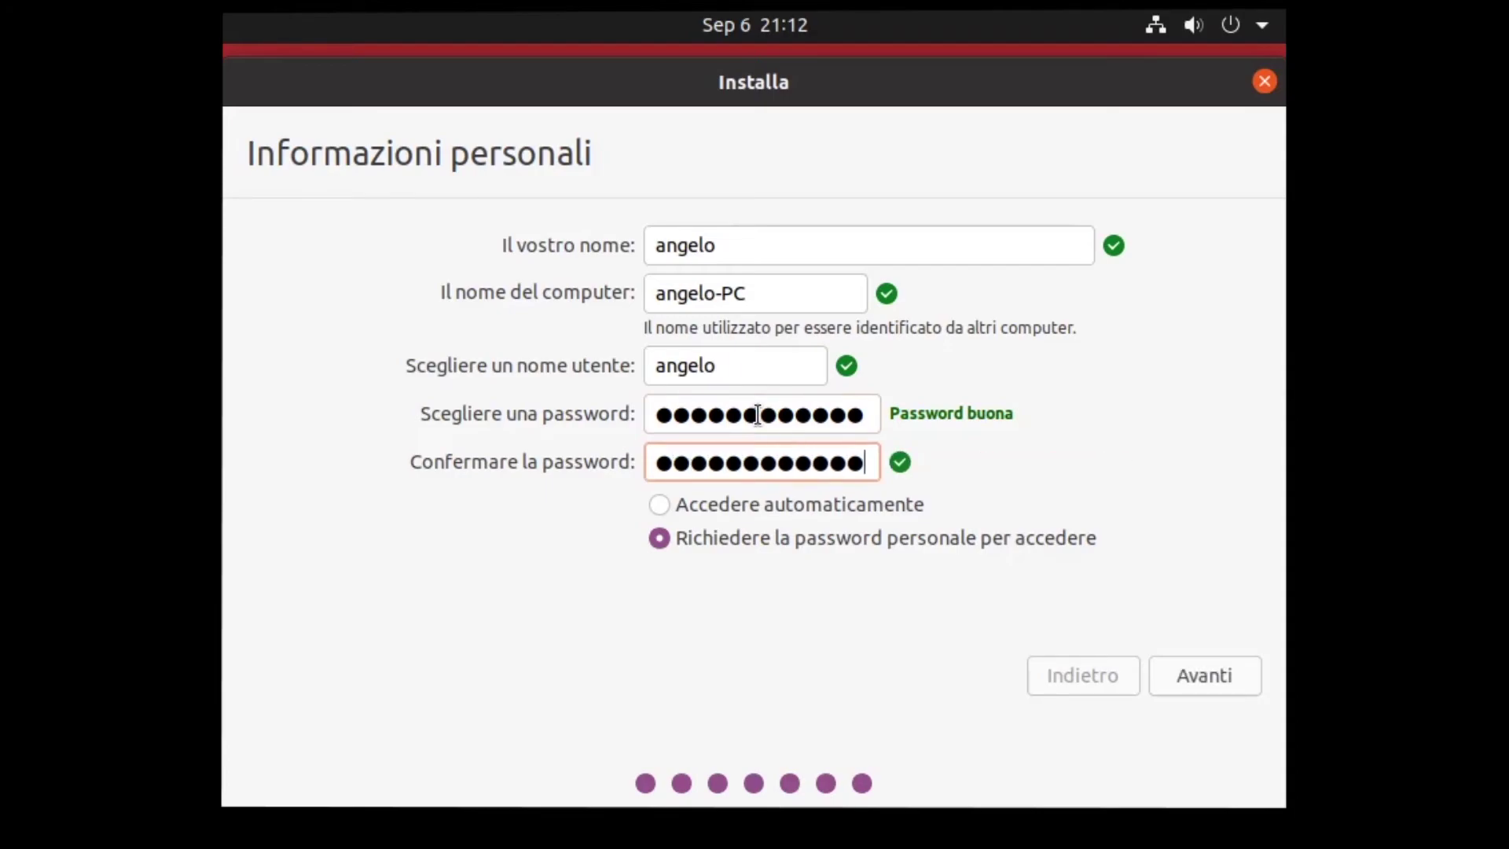
left_click(1210, 672)
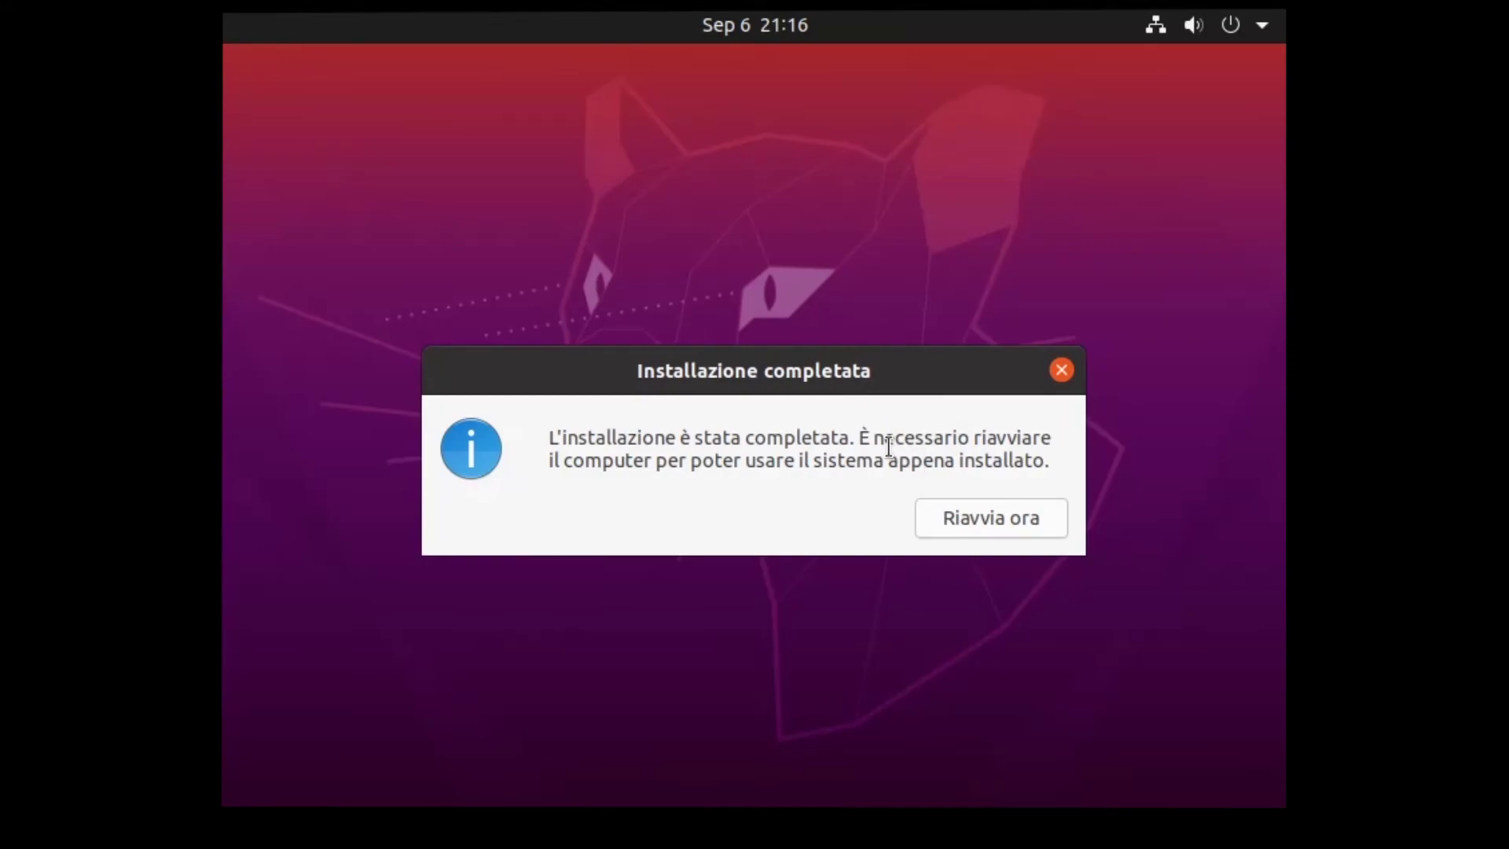
left_click(996, 518)
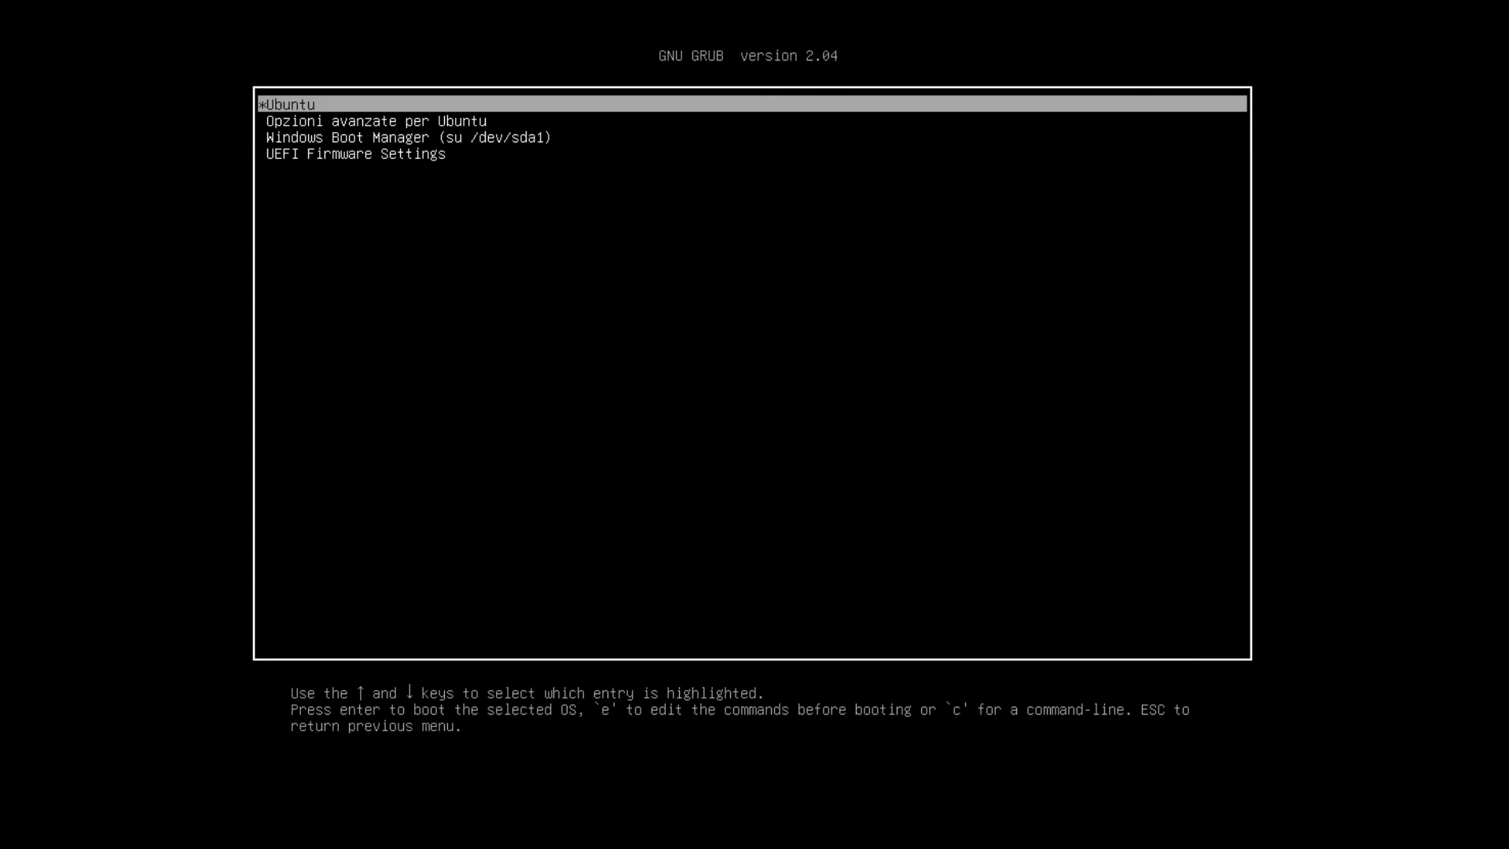
Step: Check the Windows Boot Manager entry in the GRUB menu and return to the Ubuntu entry to boot it
key("Down")
key("Down")
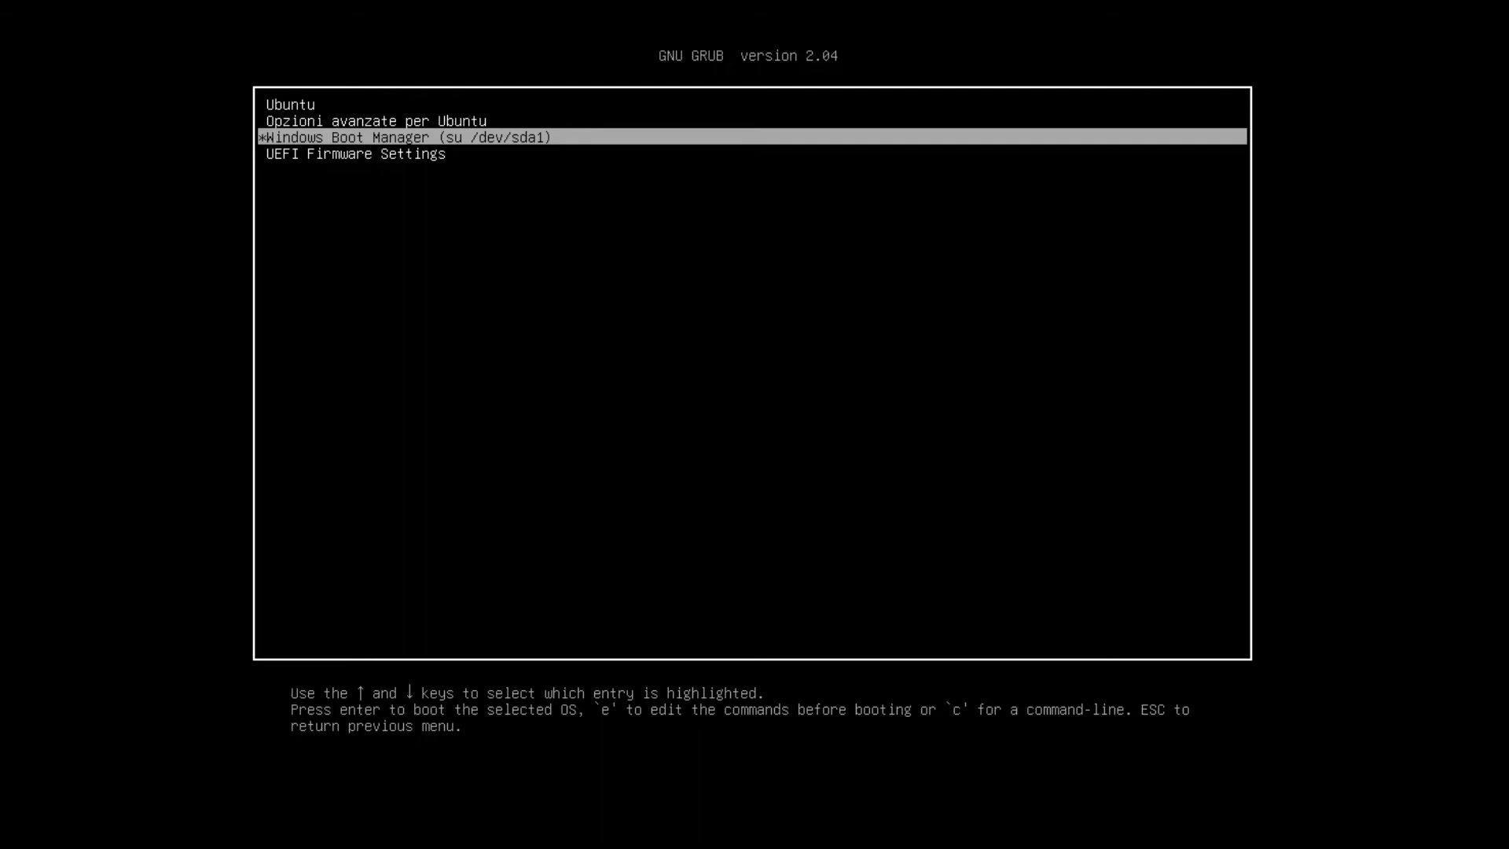
key("Up")
key("Up")
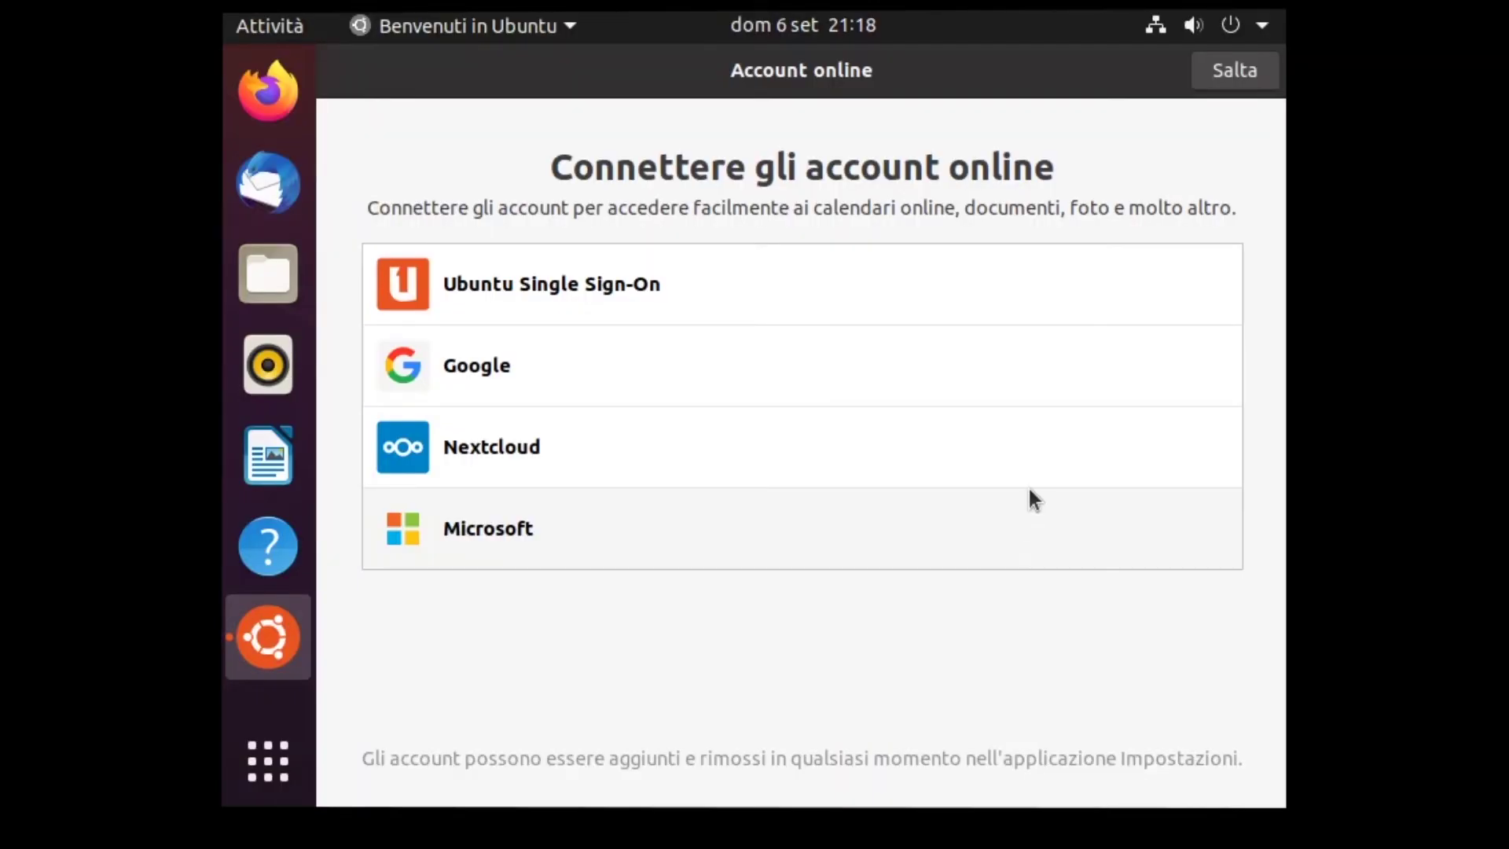
Step: Complete the Ubuntu welcome wizard, skipping online accounts and Livepatch setup and leaving location services off
left_click(1257, 70)
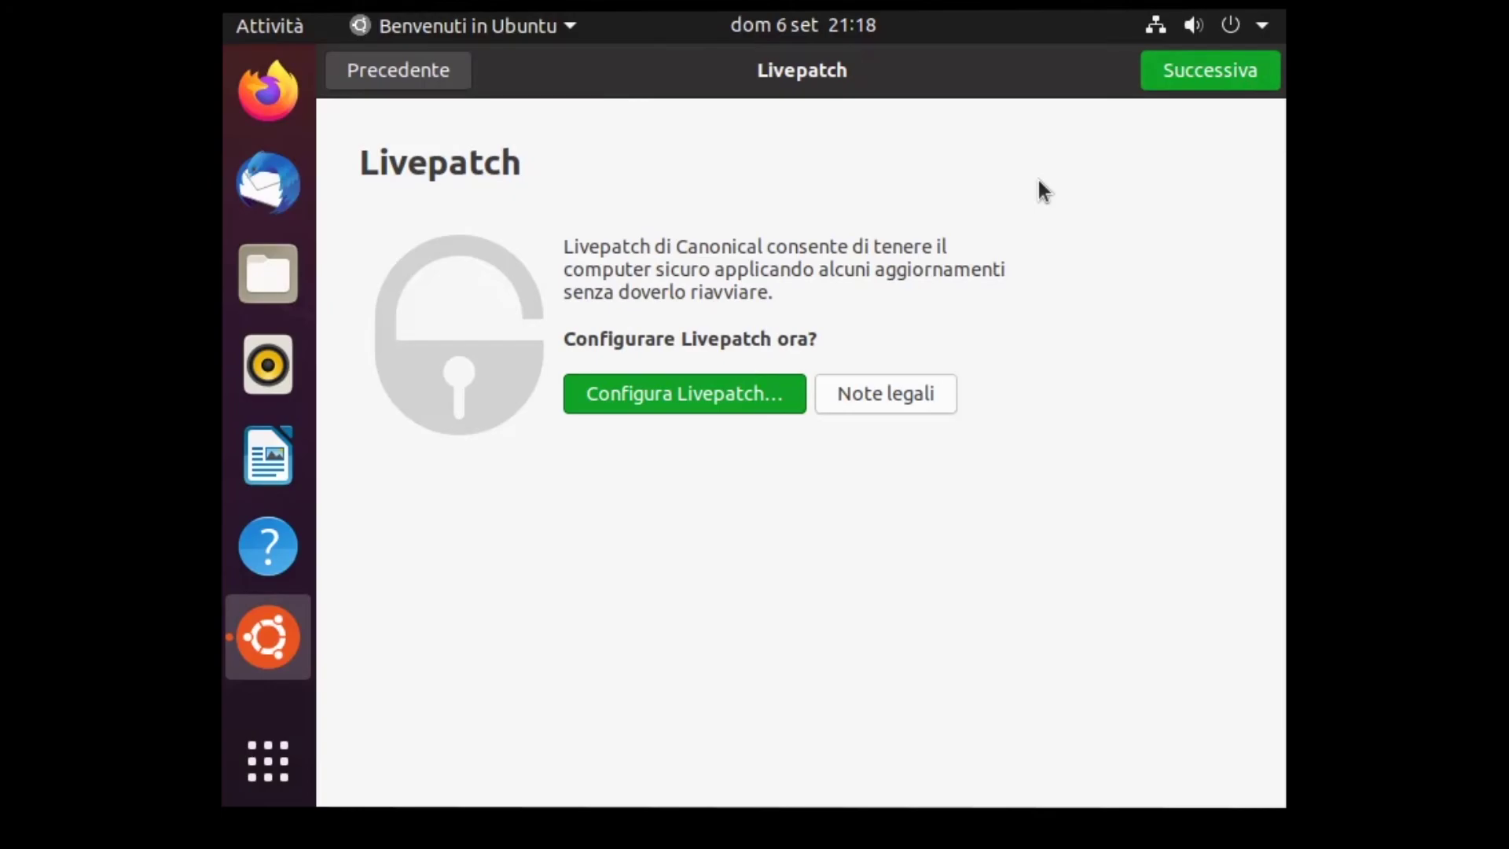
left_click(1212, 79)
left_click(1202, 67)
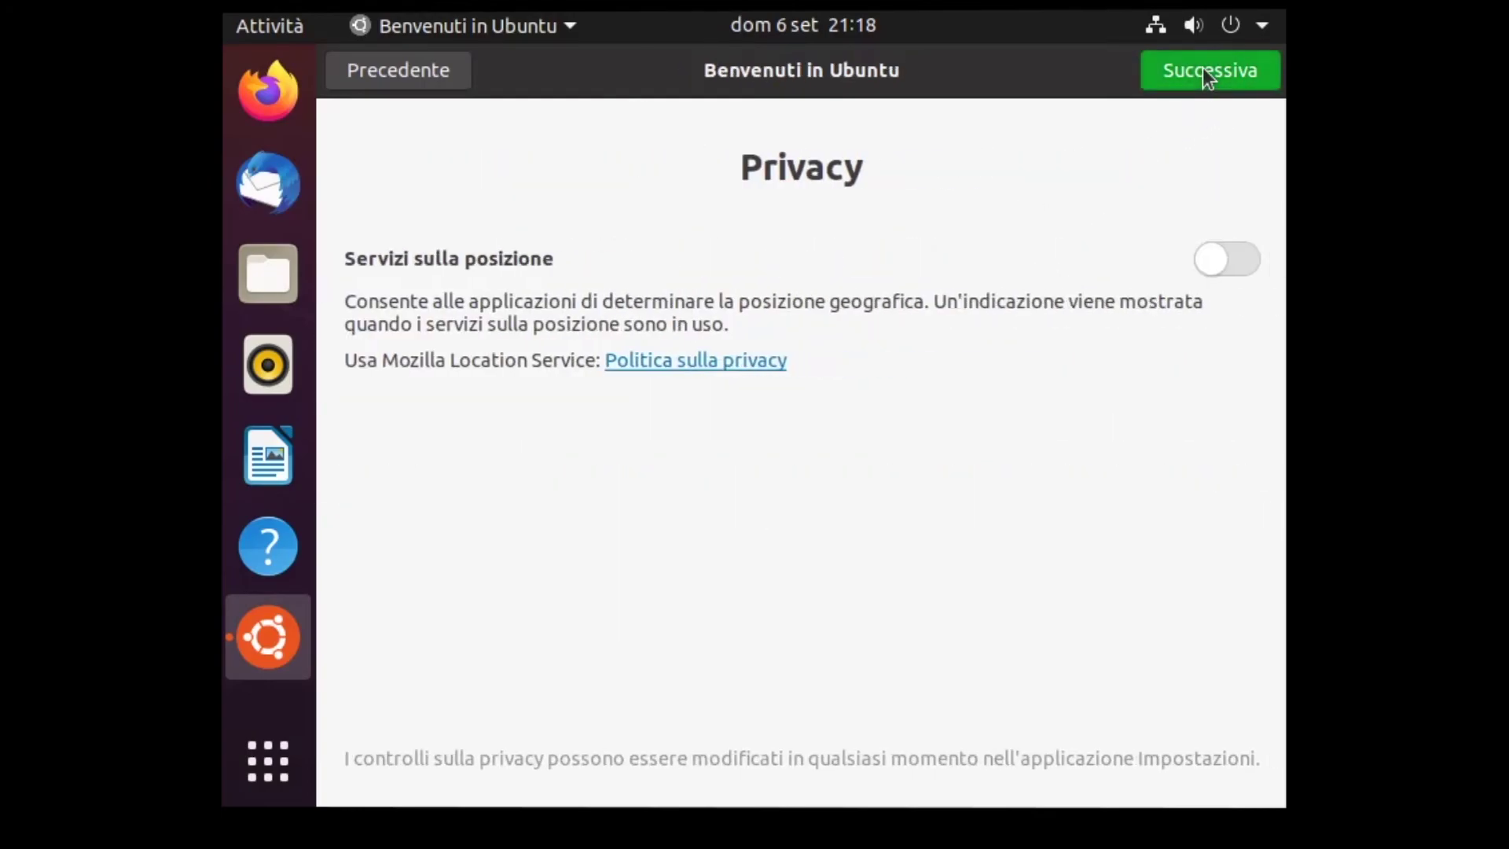
left_click(1203, 67)
left_click(1240, 70)
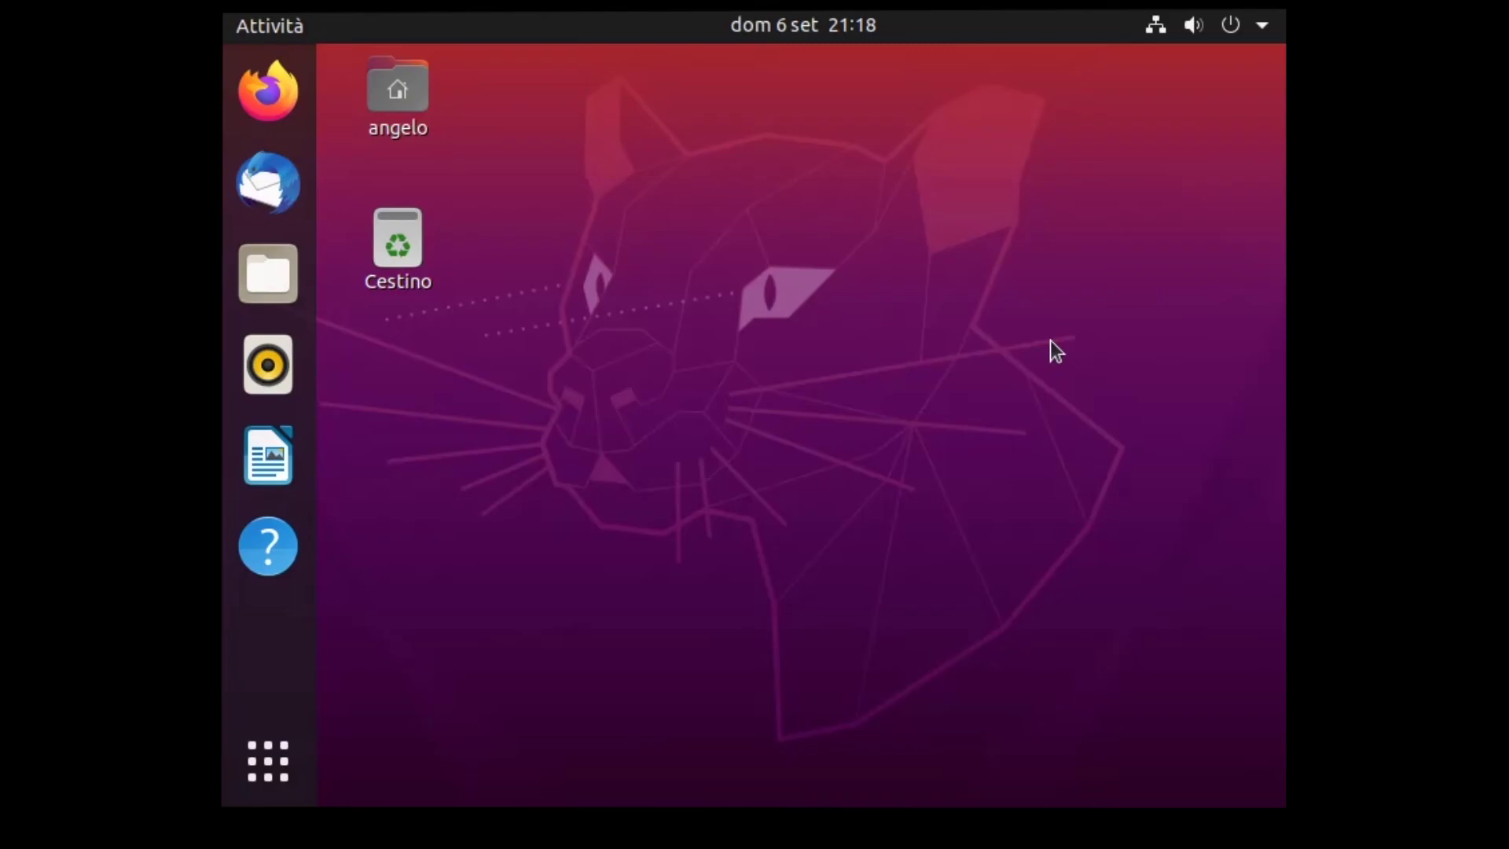
Step: Restart the computer from the Ubuntu desktop session to return to the GRUB menu
left_click(1273, 39)
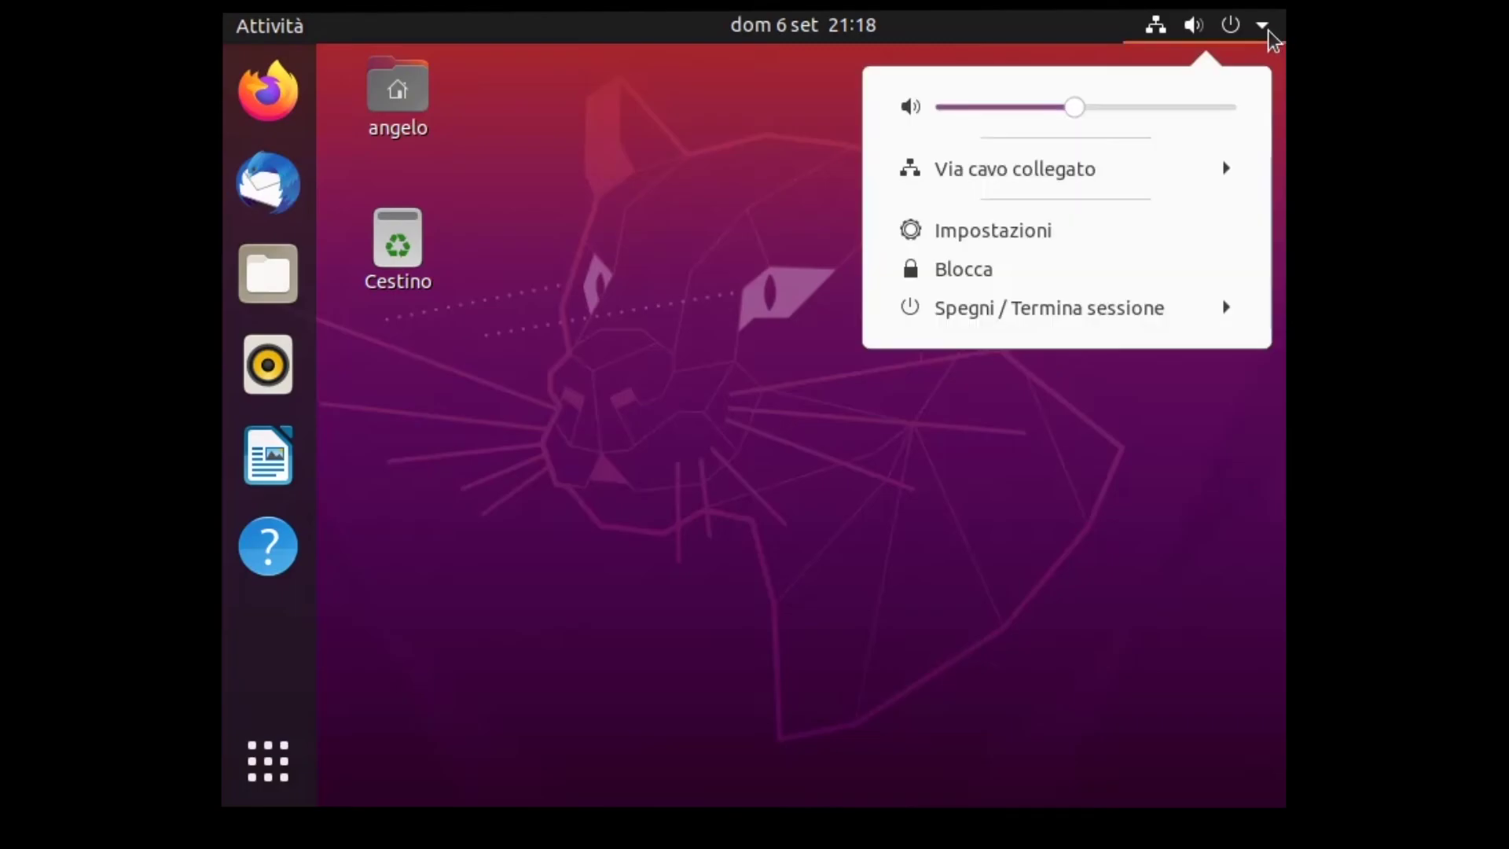
left_click(1123, 307)
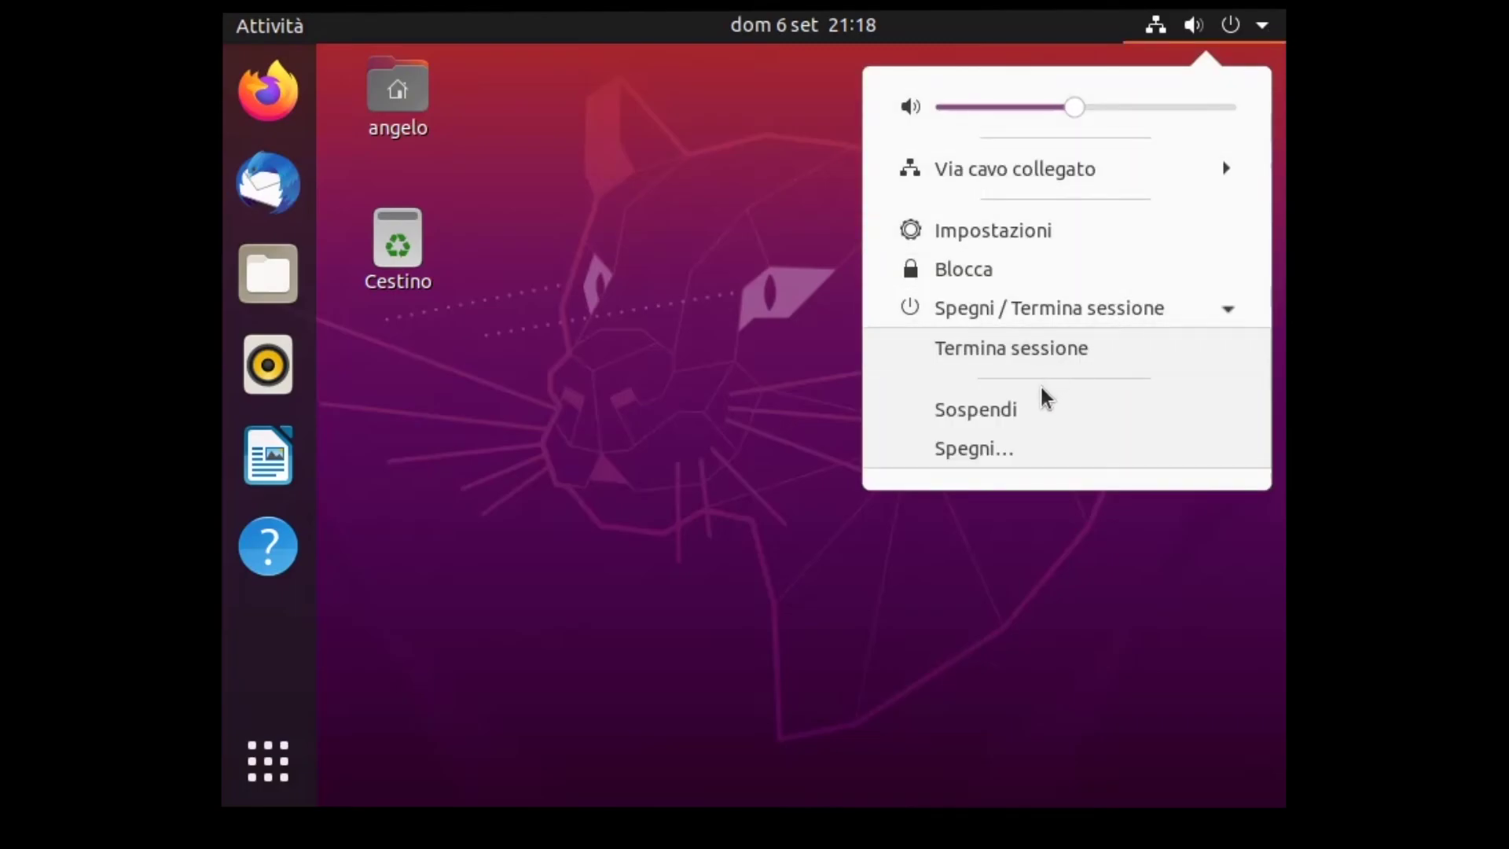
left_click(1016, 442)
left_click(813, 490)
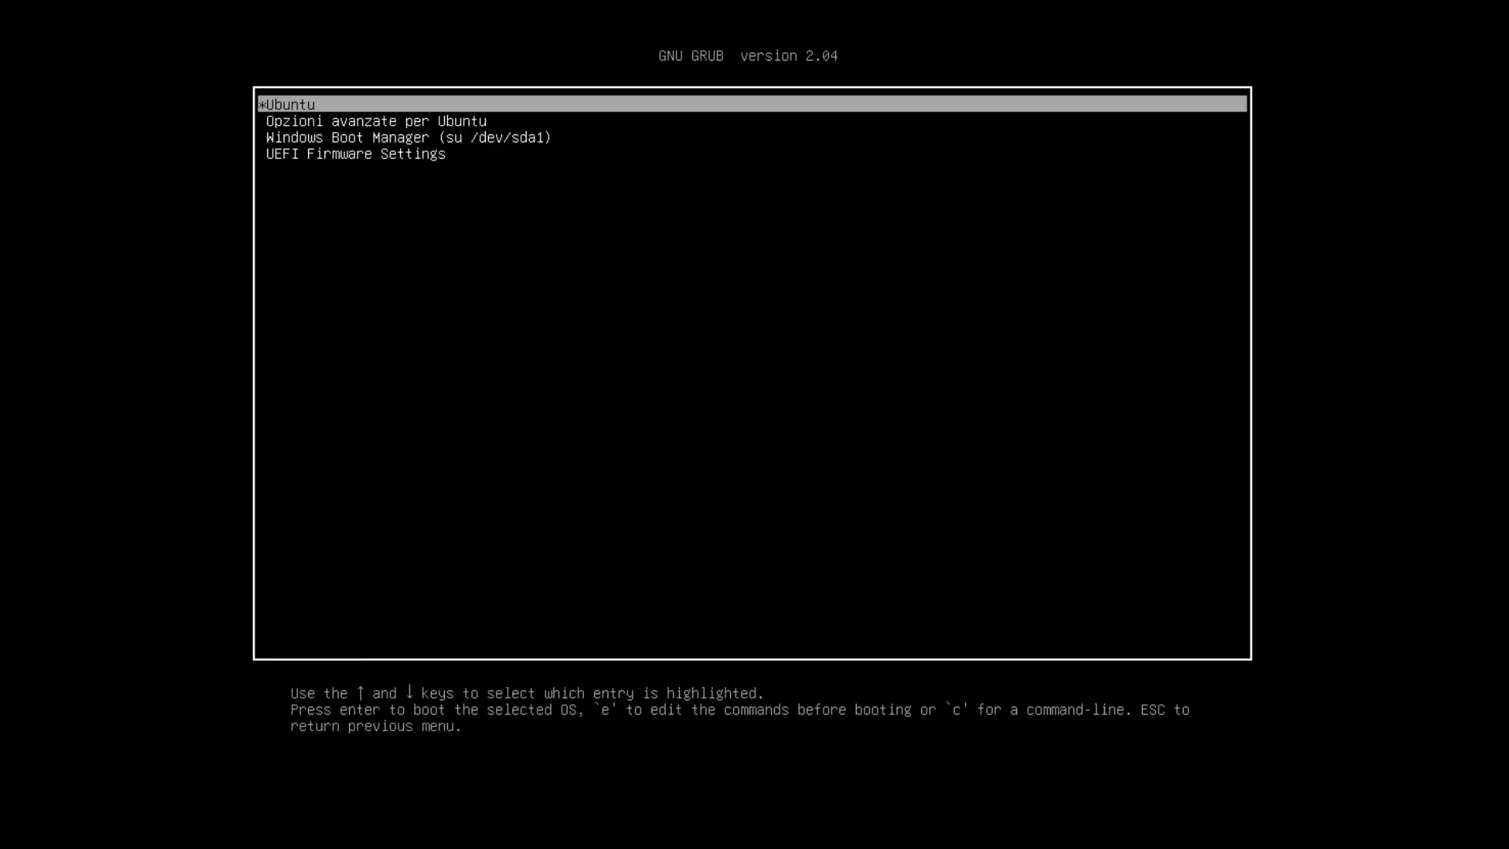
Step: Boot Windows Boot Manager (su /dev/sda1) from GRUB and sign in to Windows with the account password
key("Down")
key("Down")
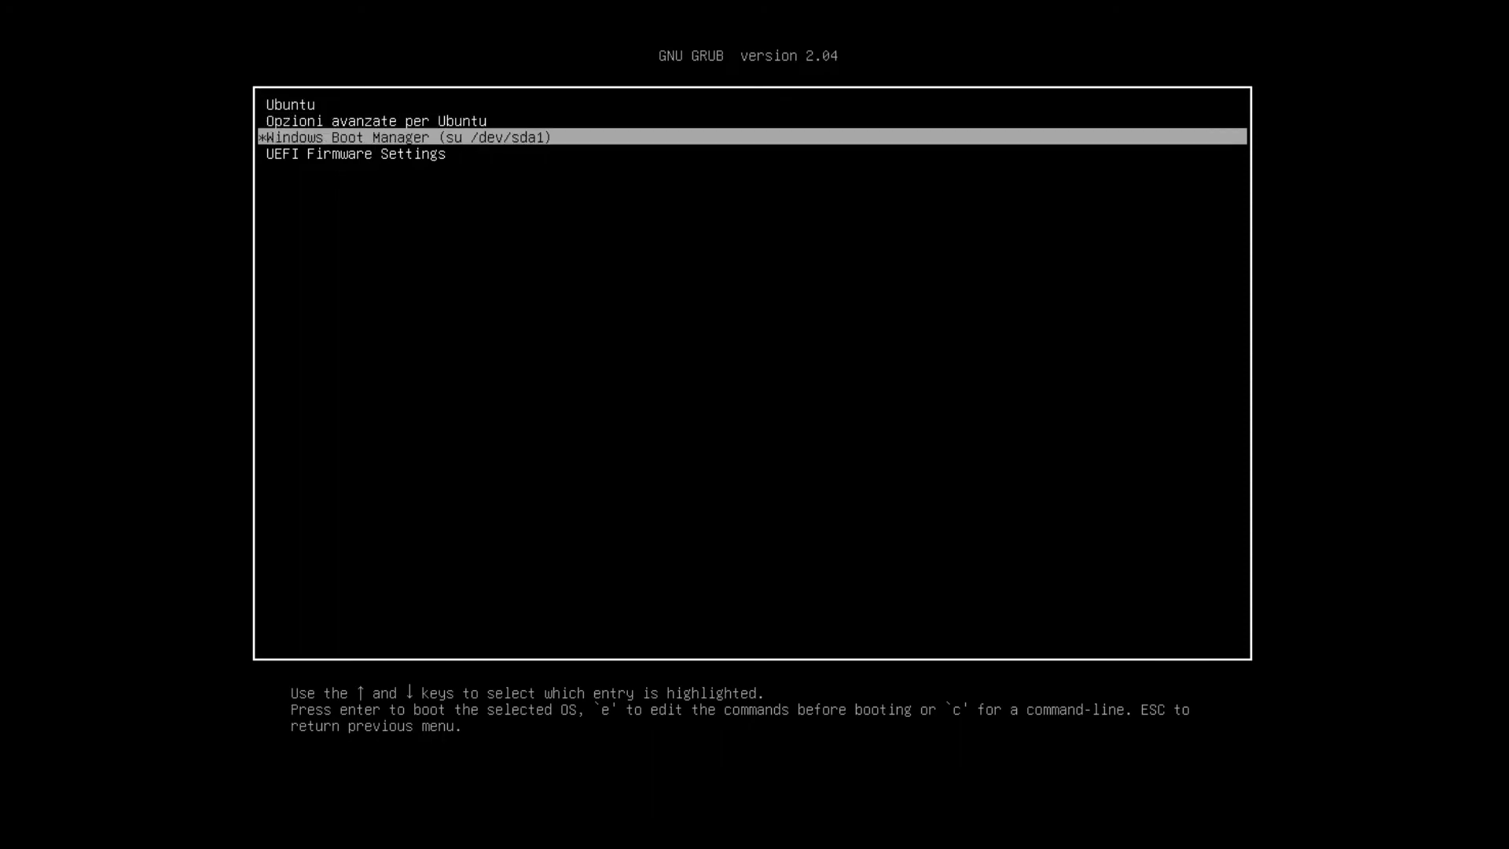
key("Return")
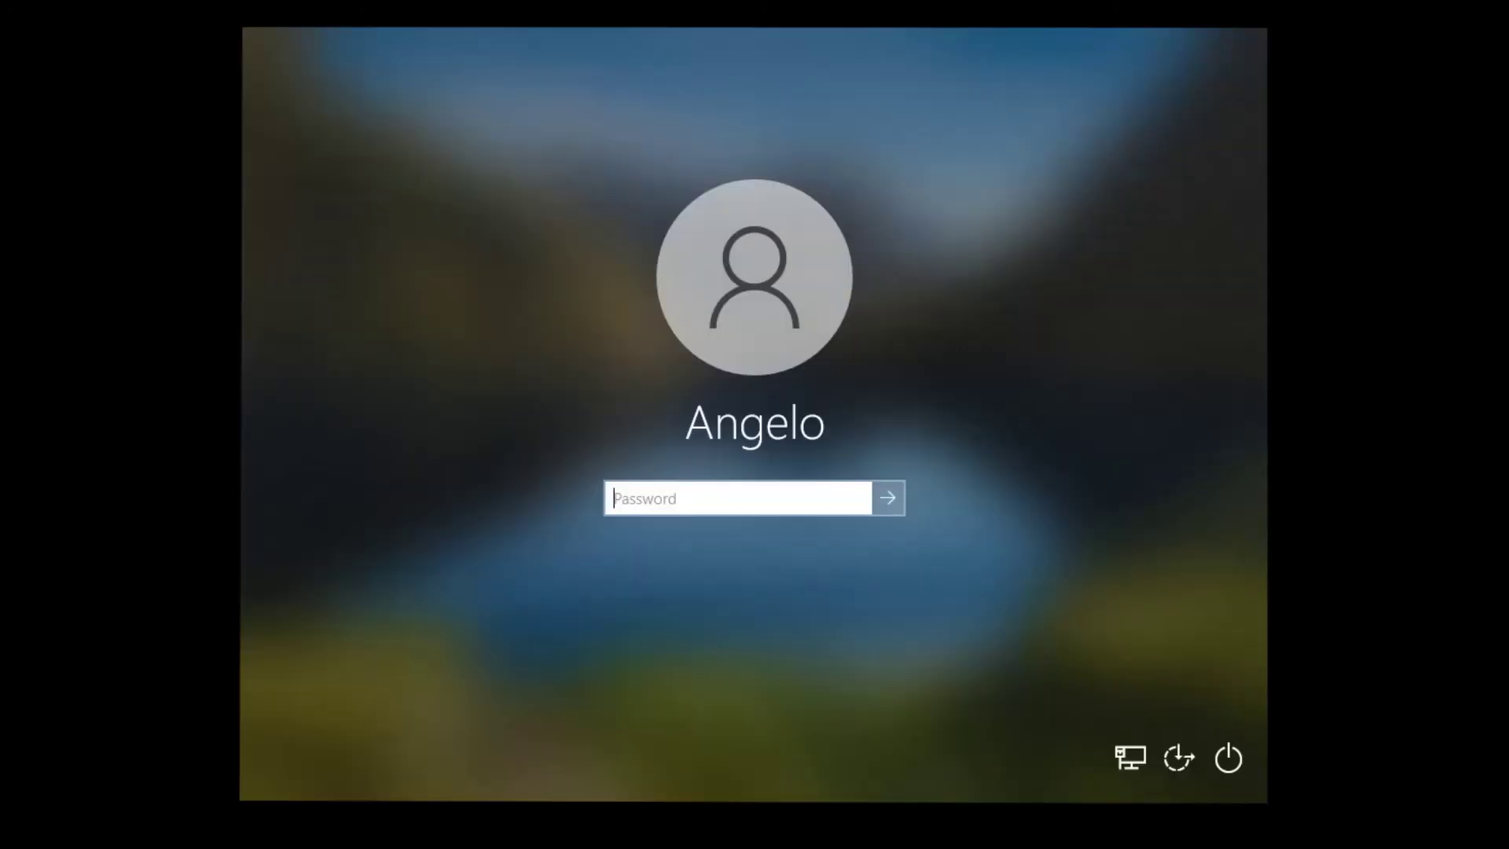
type("●●●●●●●●●●●●")
key("Return")
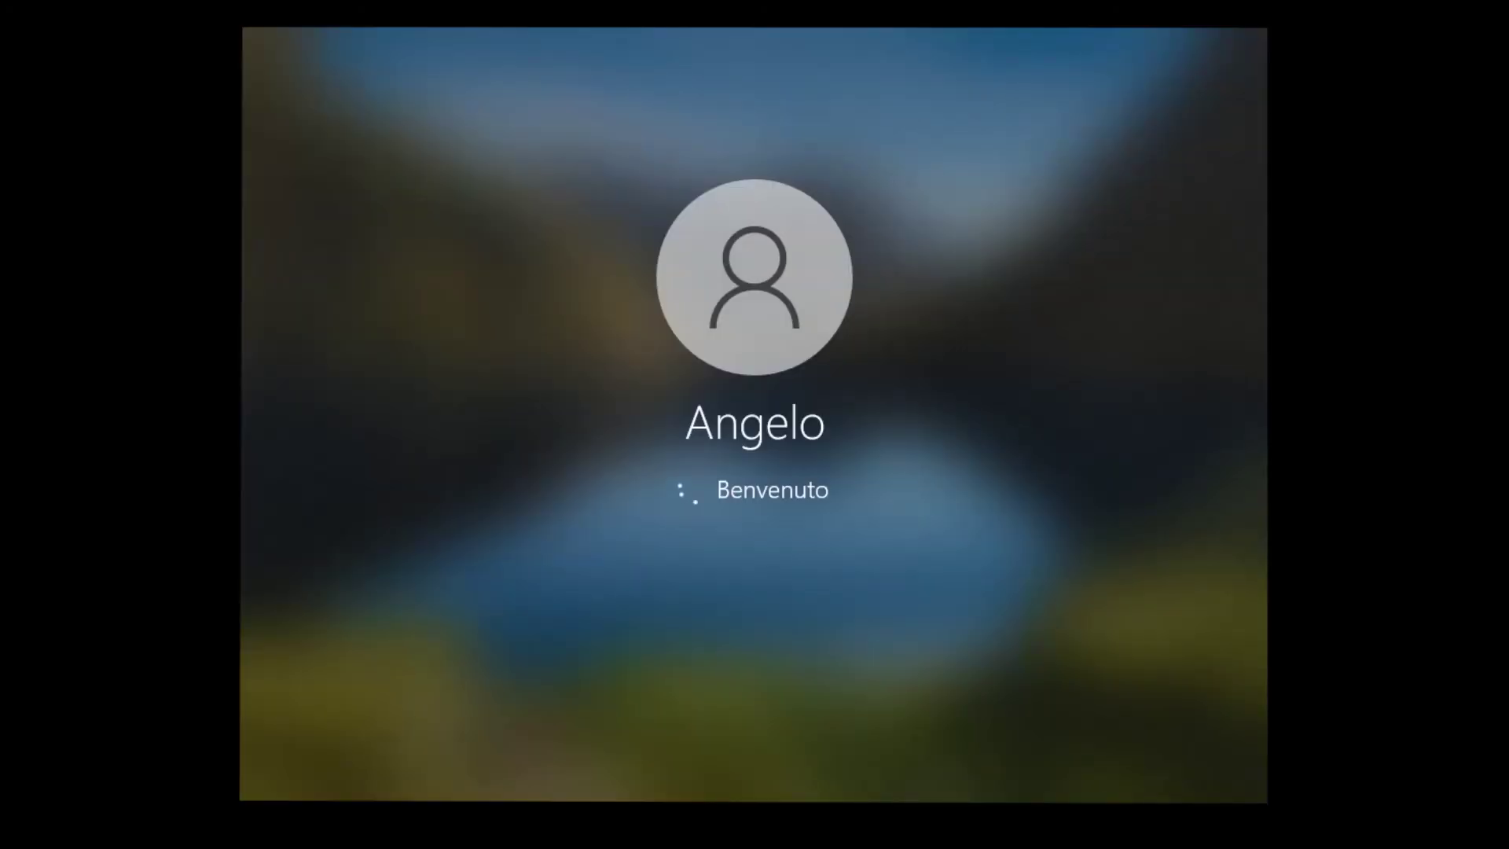